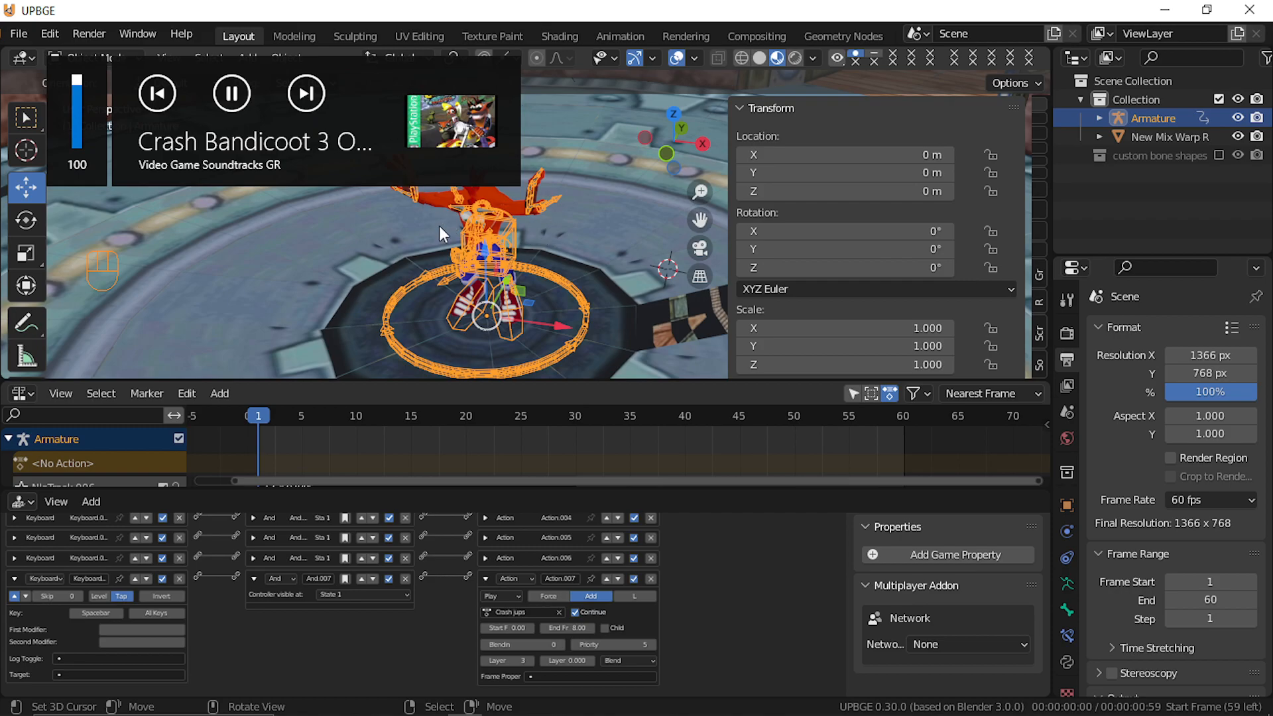
Examine the Crash character and its armature on the platform from close up and from farther back.
{"action": "middle_click_drag", "start_coordinate": [439, 226], "coordinate": [489, 222]}
{"action": "key", "text": "shift+grave"}
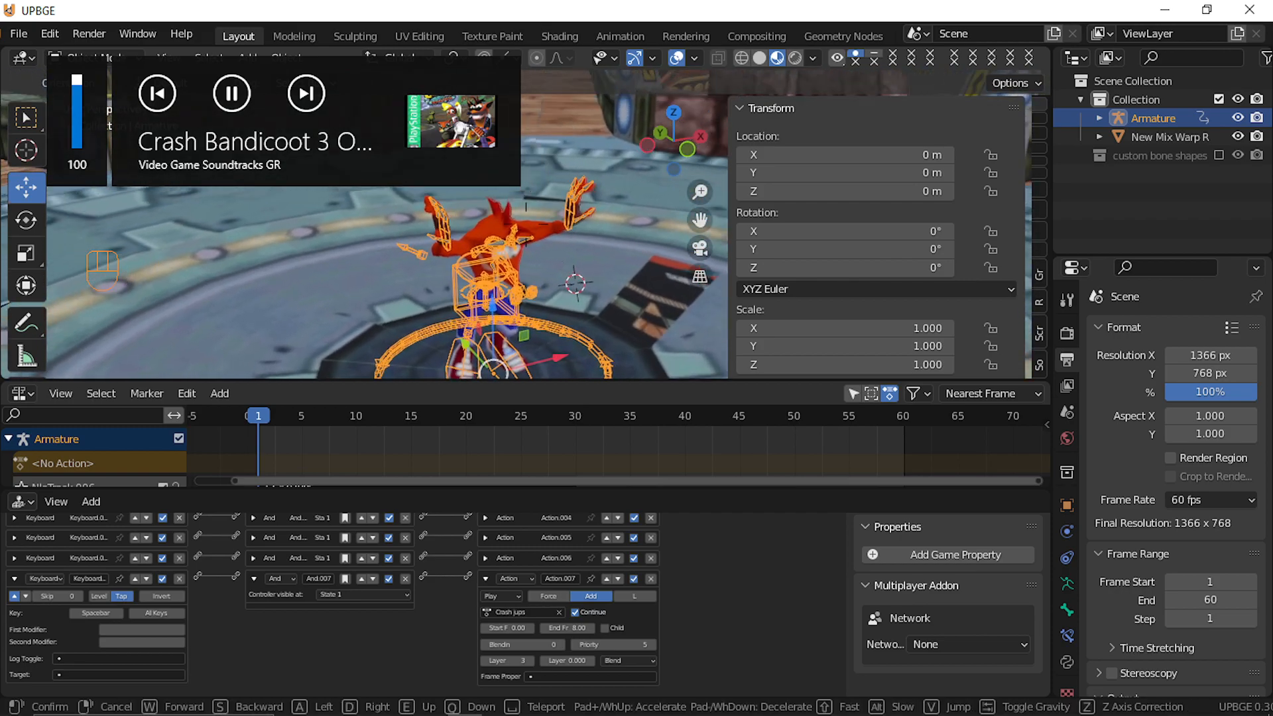
{"action": "key", "text": "w"}
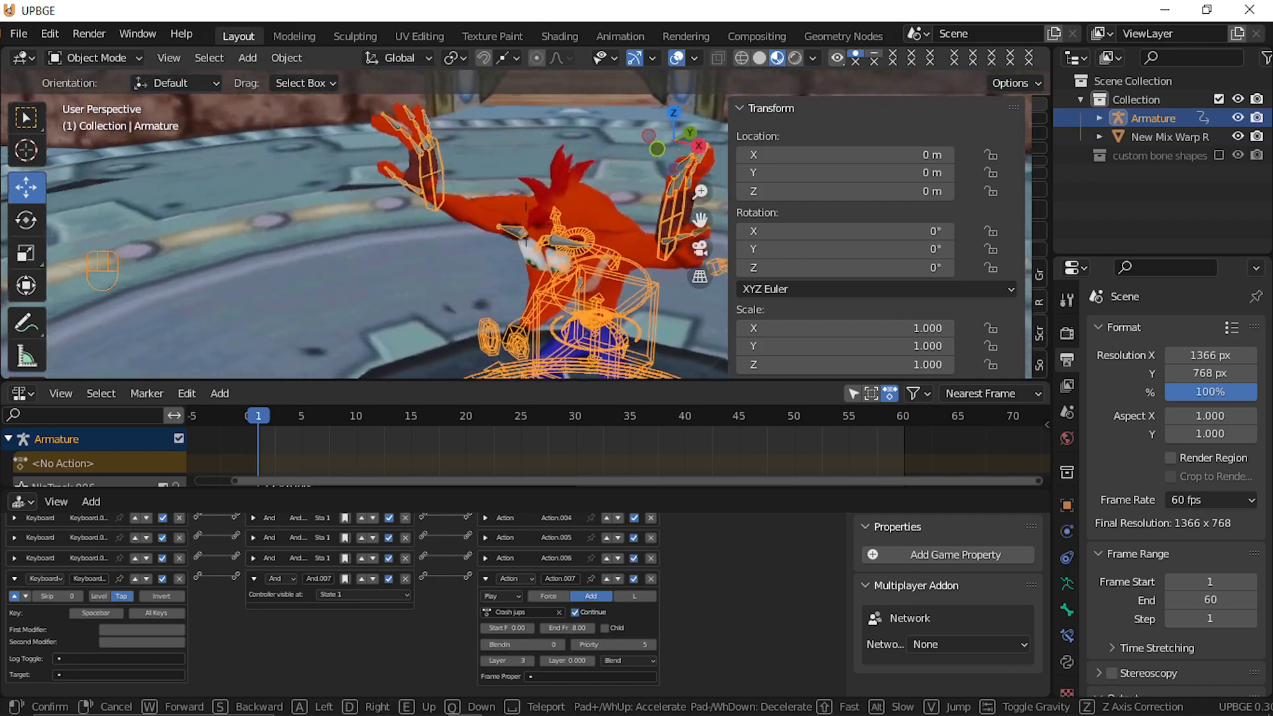
{"action": "key", "text": "w"}
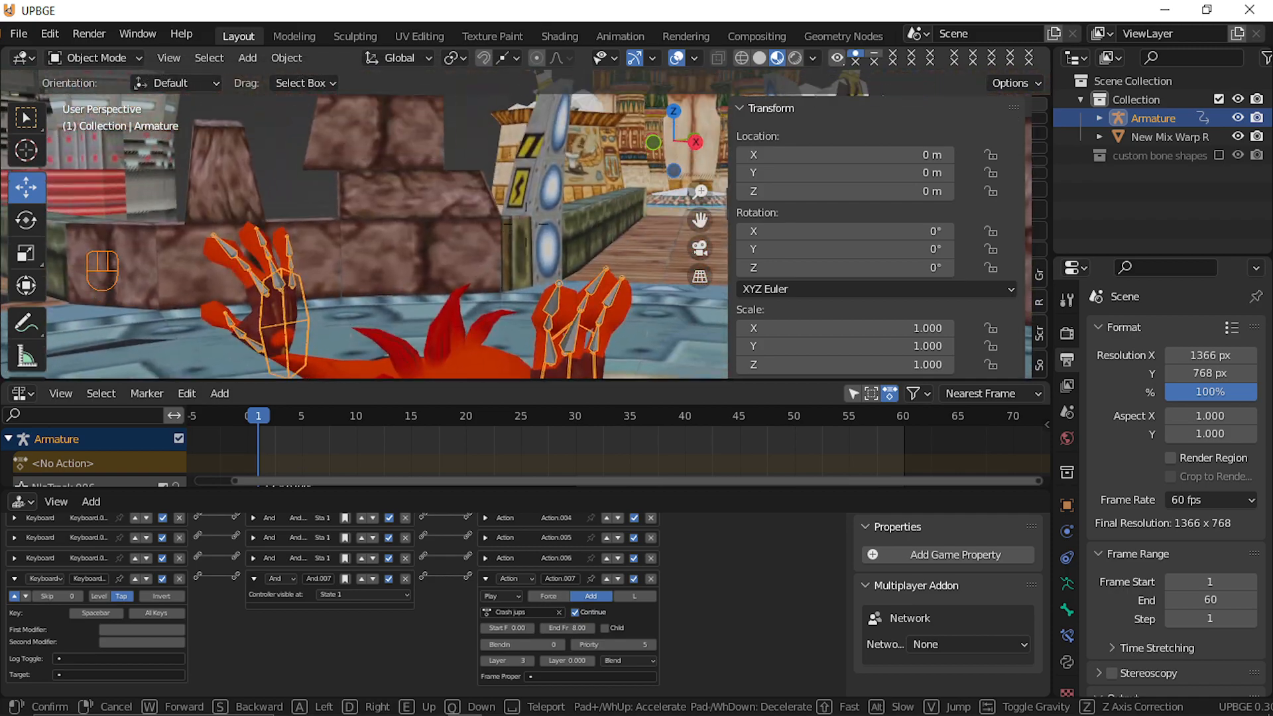
{"action": "key", "text": "s"}
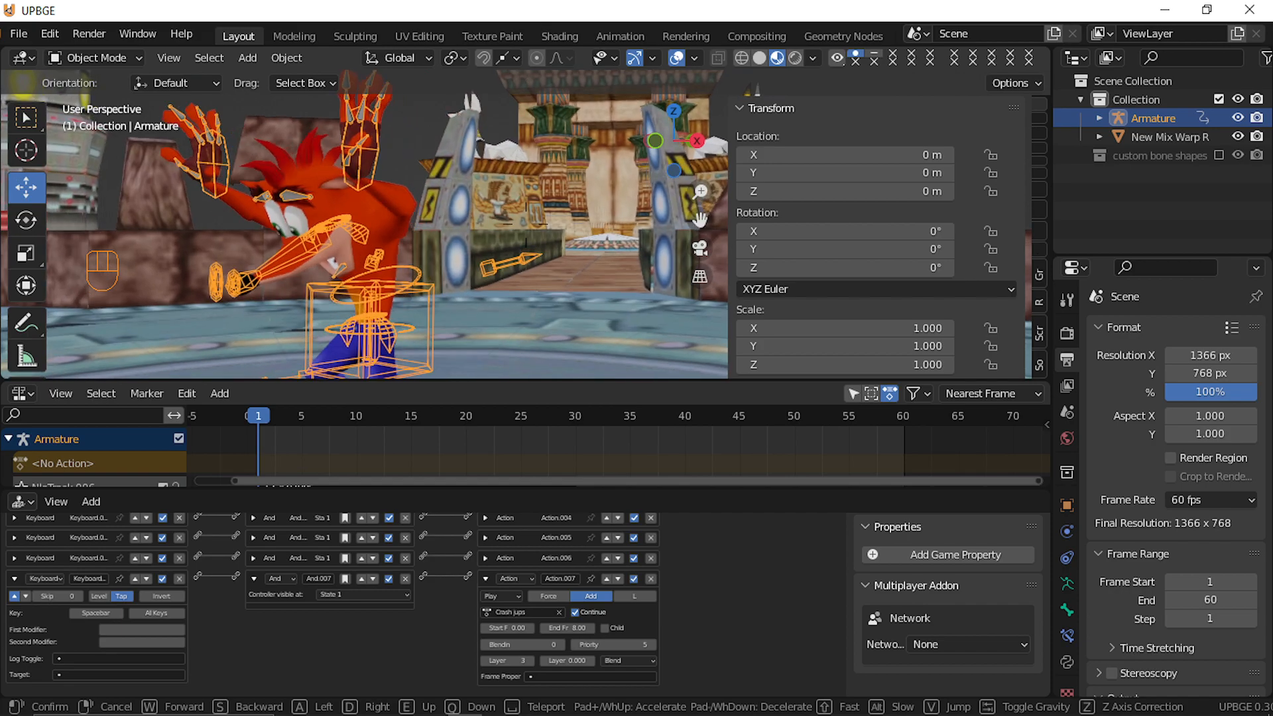
{"action": "key", "text": "s"}
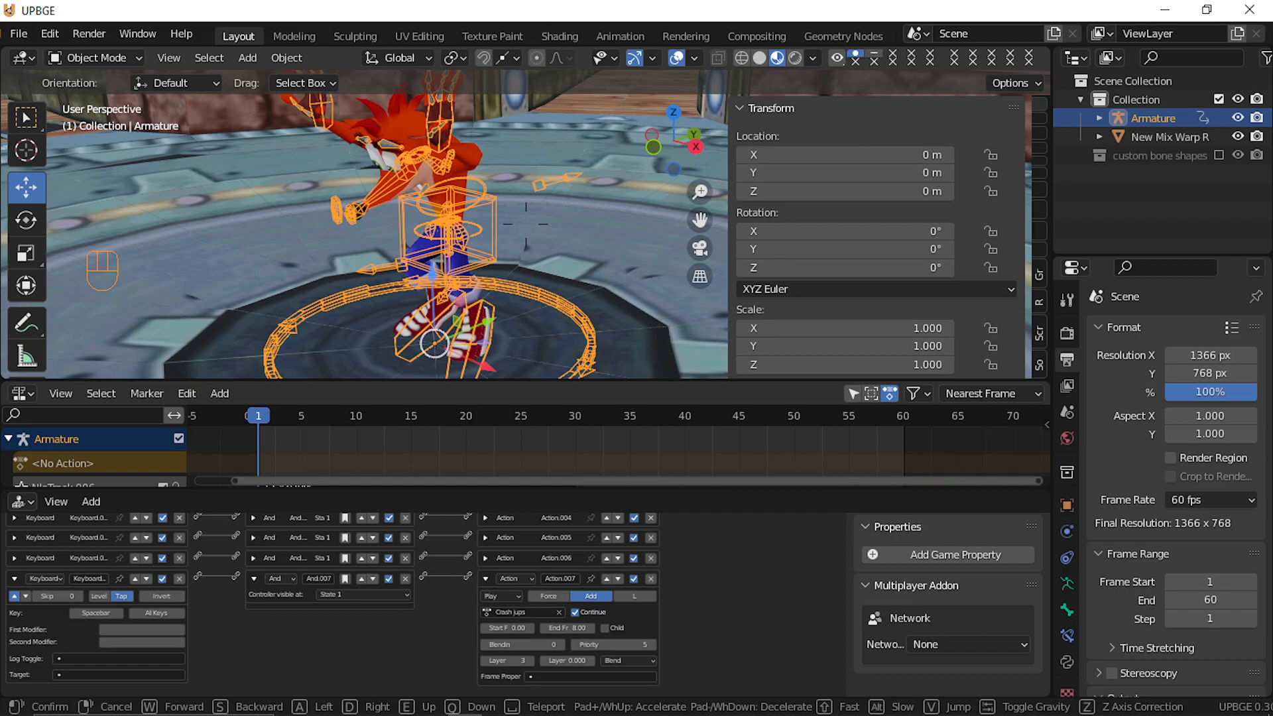
{"action": "left_click", "coordinate": [526, 224]}
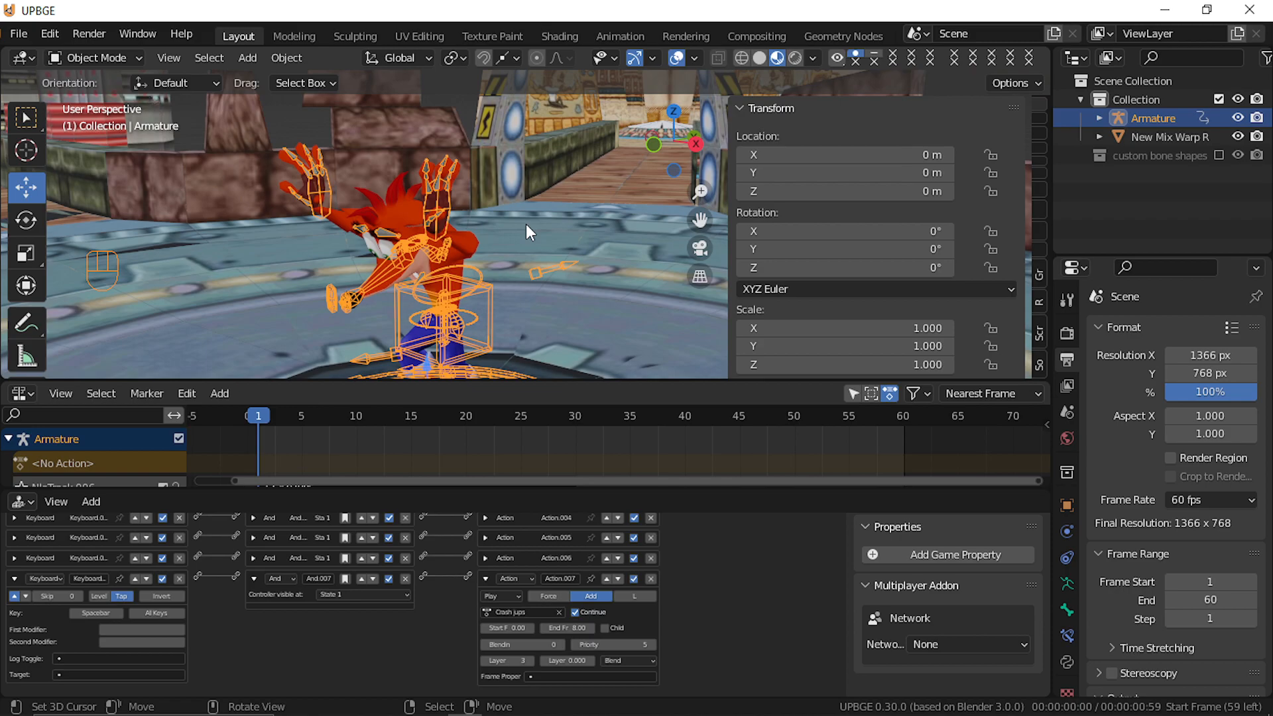
{"action": "key", "text": "shift+grave"}
{"action": "key", "text": "s"}
{"action": "left_click", "coordinate": [526, 224]}
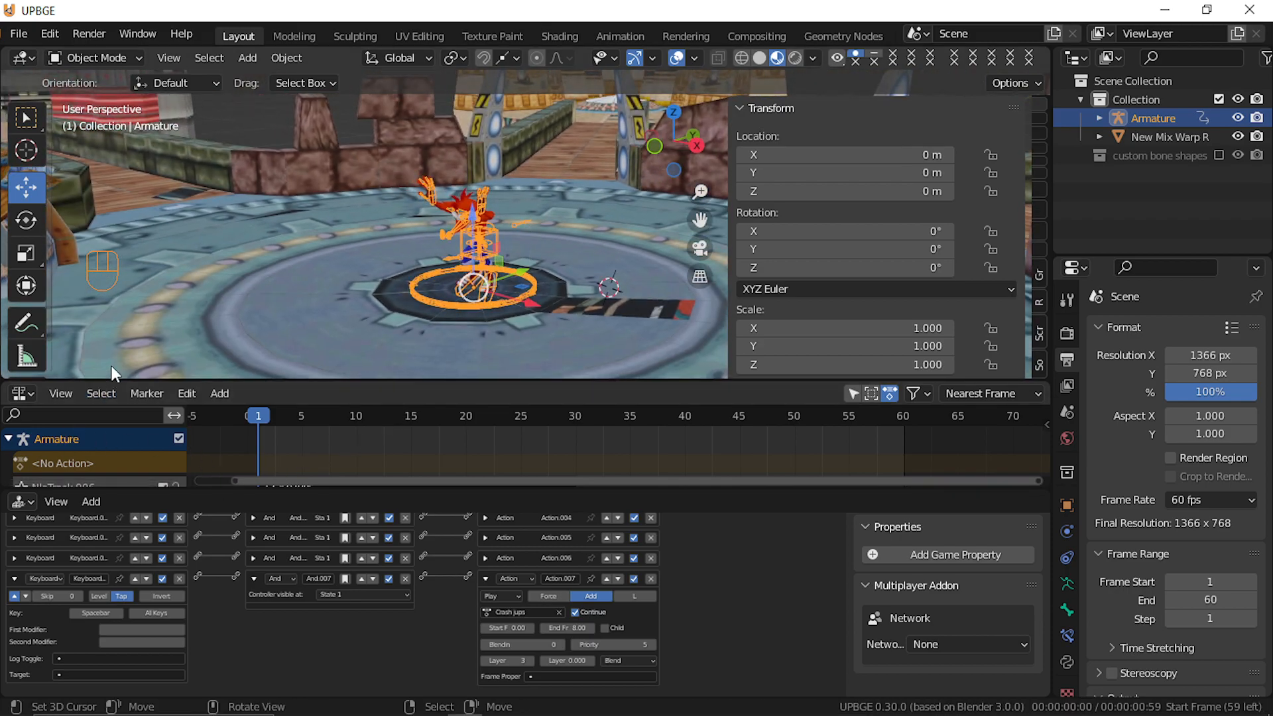
Disable the Crash jups NLA track so only the Crash Idle track stays enabled, and view the character's idle pose.
{"action": "left_click_drag", "start_coordinate": [125, 383], "coordinate": [126, 91]}
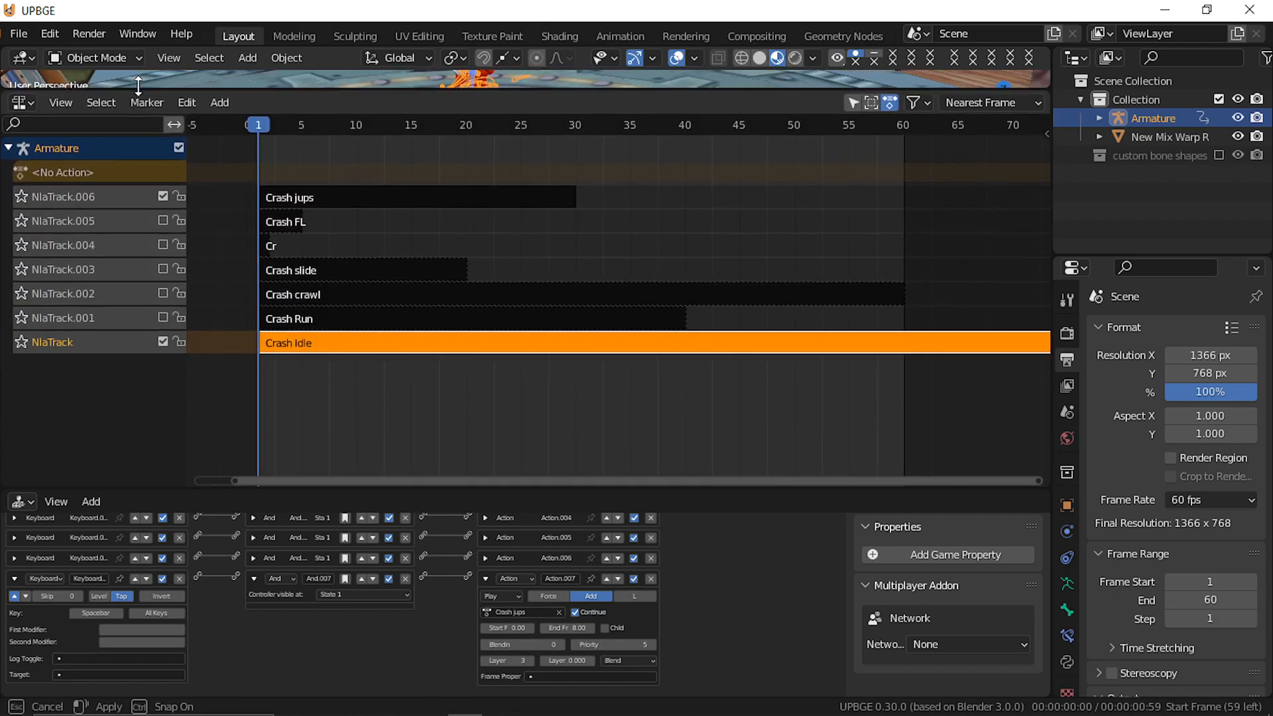
{"action": "left_click", "coordinate": [163, 343]}
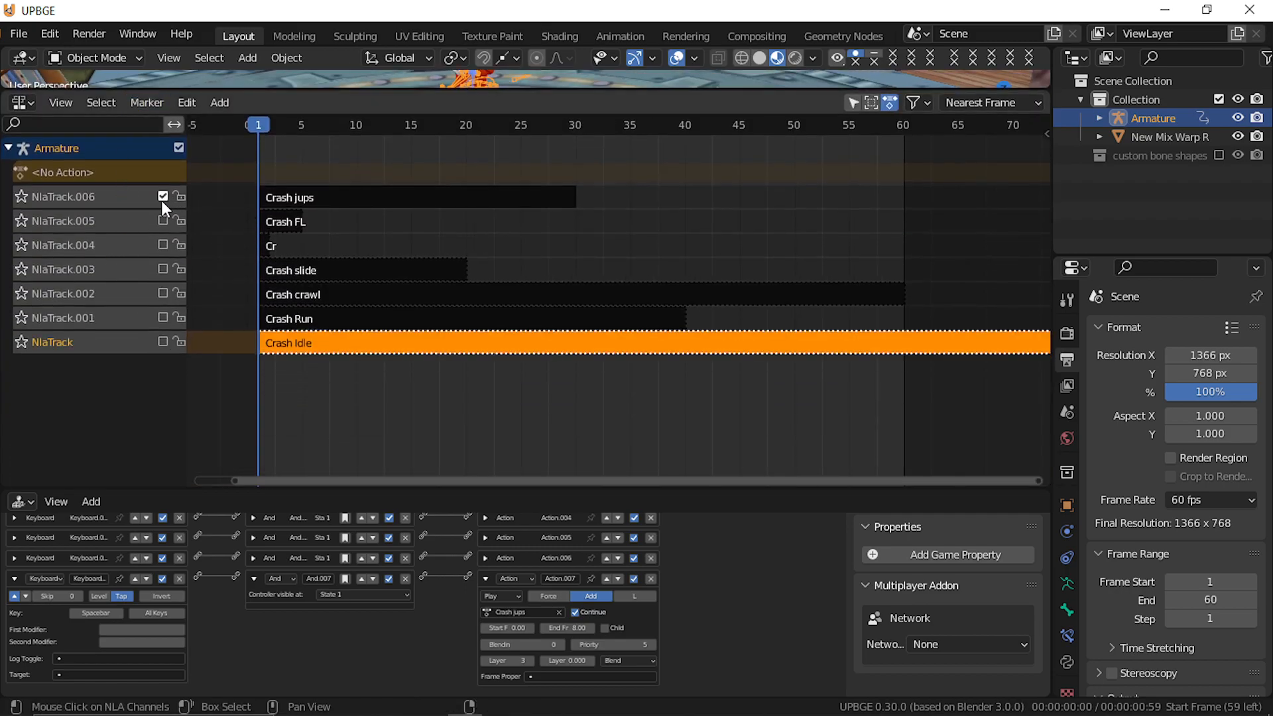
{"action": "left_click", "coordinate": [163, 342]}
{"action": "mouse_move", "coordinate": [256, 365]}
{"action": "left_mouse_down"}
{"action": "mouse_move", "coordinate": [218, 368]}
{"action": "mouse_move", "coordinate": [260, 369]}
{"action": "left_mouse_up"}
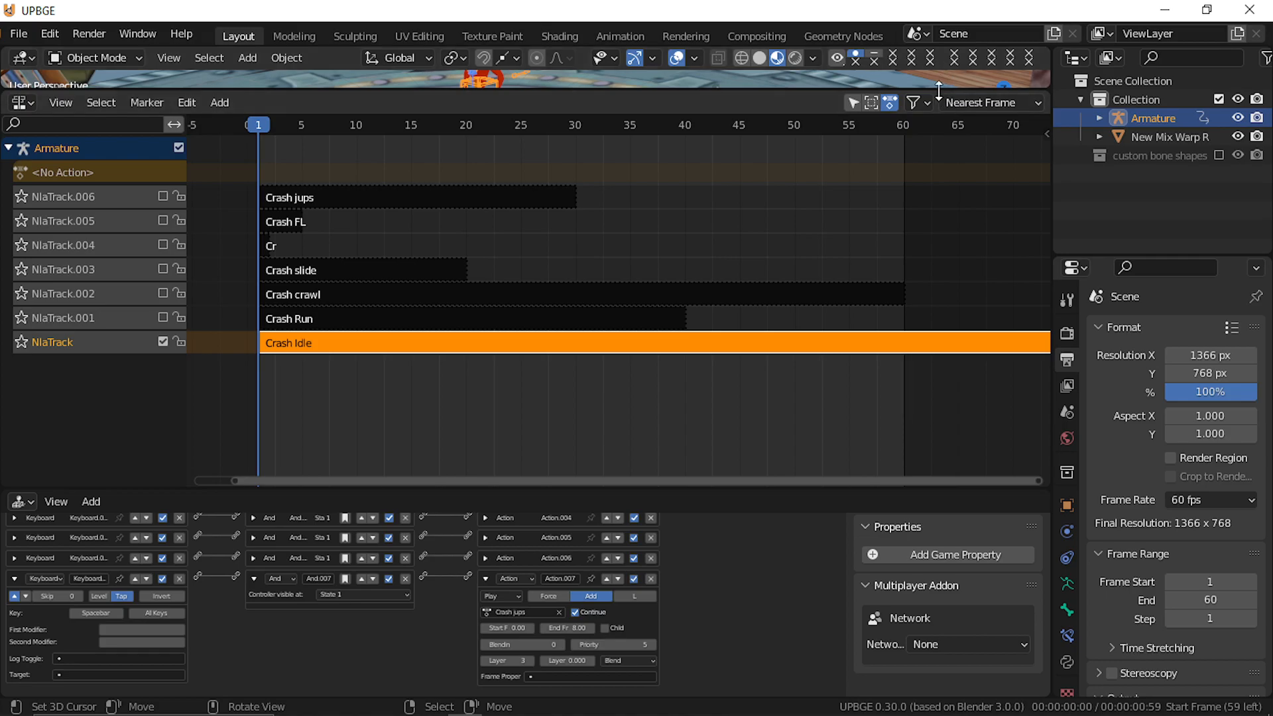
{"action": "left_click_drag", "start_coordinate": [937, 92], "coordinate": [690, 366]}
{"action": "key", "text": "shift+grave"}
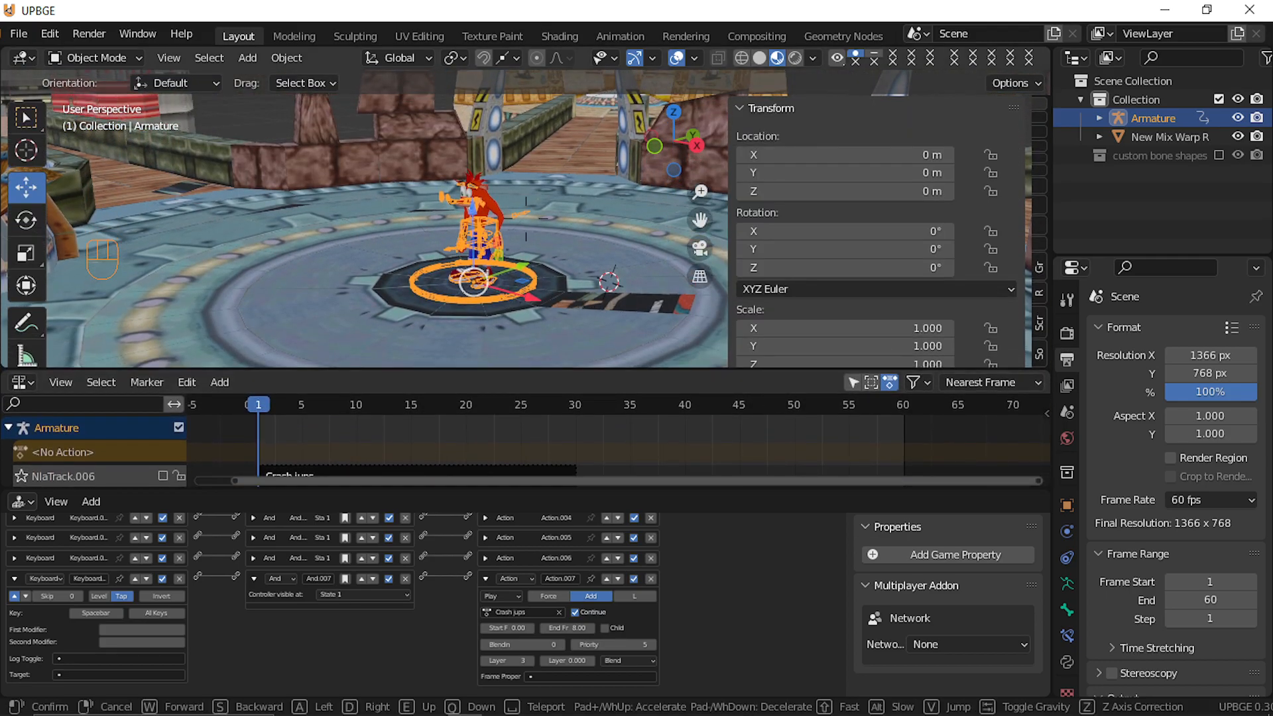
{"action": "key", "text": "w"}
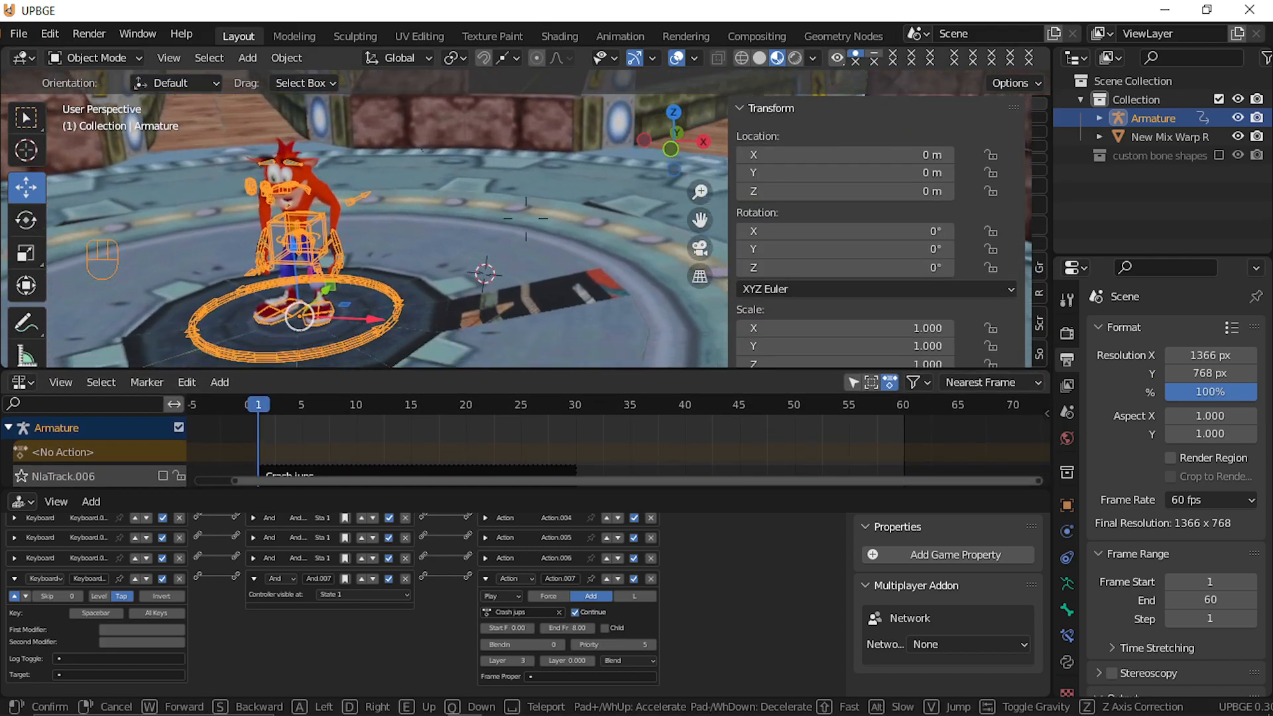
{"action": "left_click", "coordinate": [526, 216]}
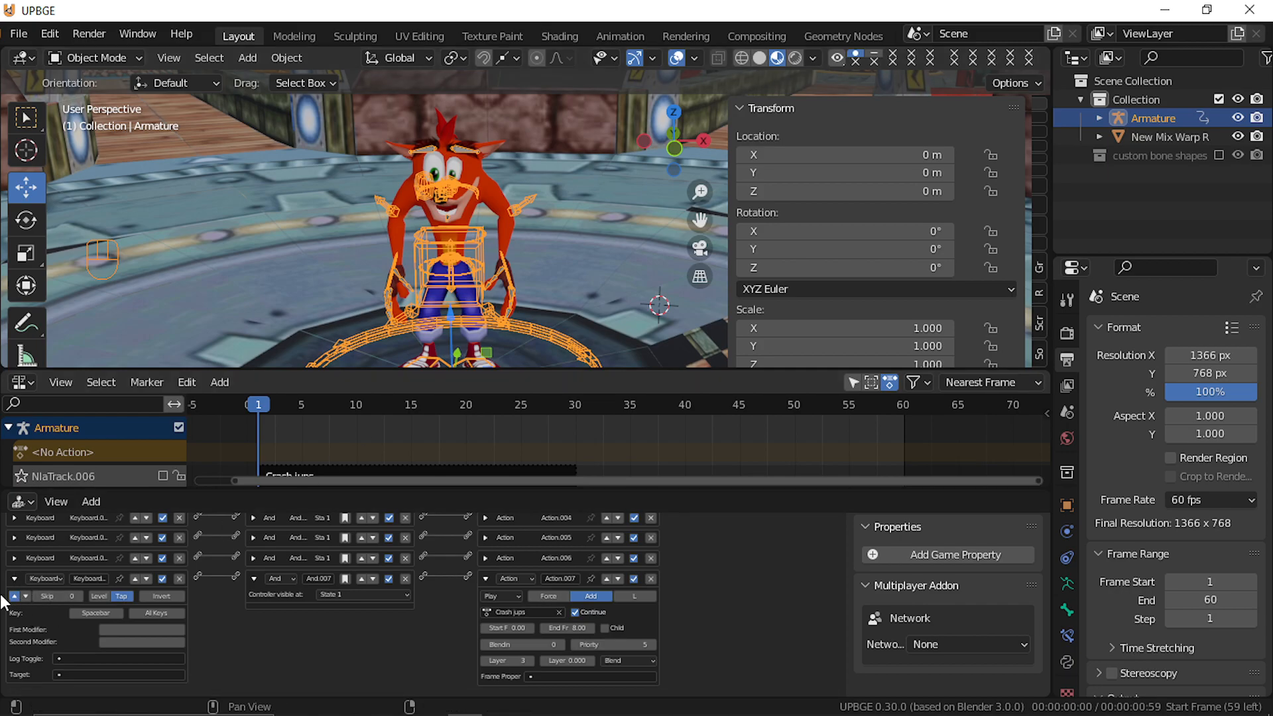
Collapse the Spacebar keyboard sensor and the Crash jups action actuator in the armature's logic bricks.
{"action": "left_click", "coordinate": [14, 579]}
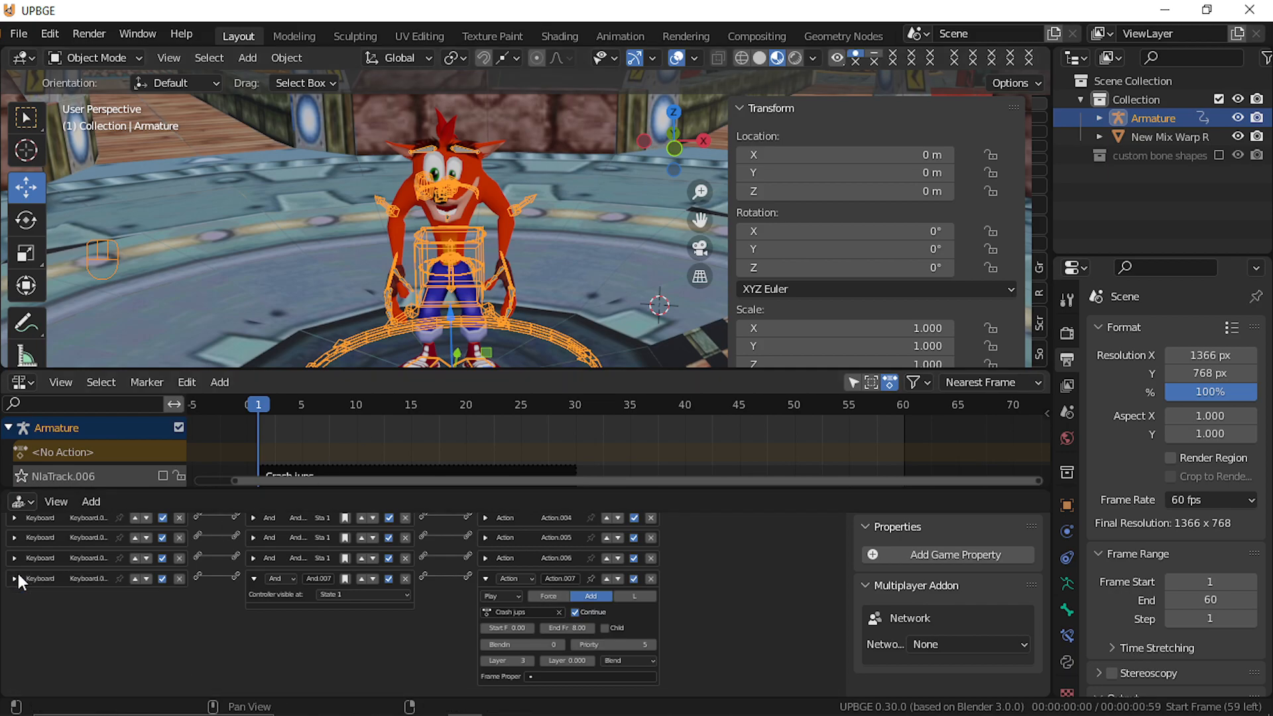
{"action": "left_click", "coordinate": [486, 580]}
{"action": "scroll", "coordinate": [489, 585], "scroll_direction": "up", "scroll_amount": 3}
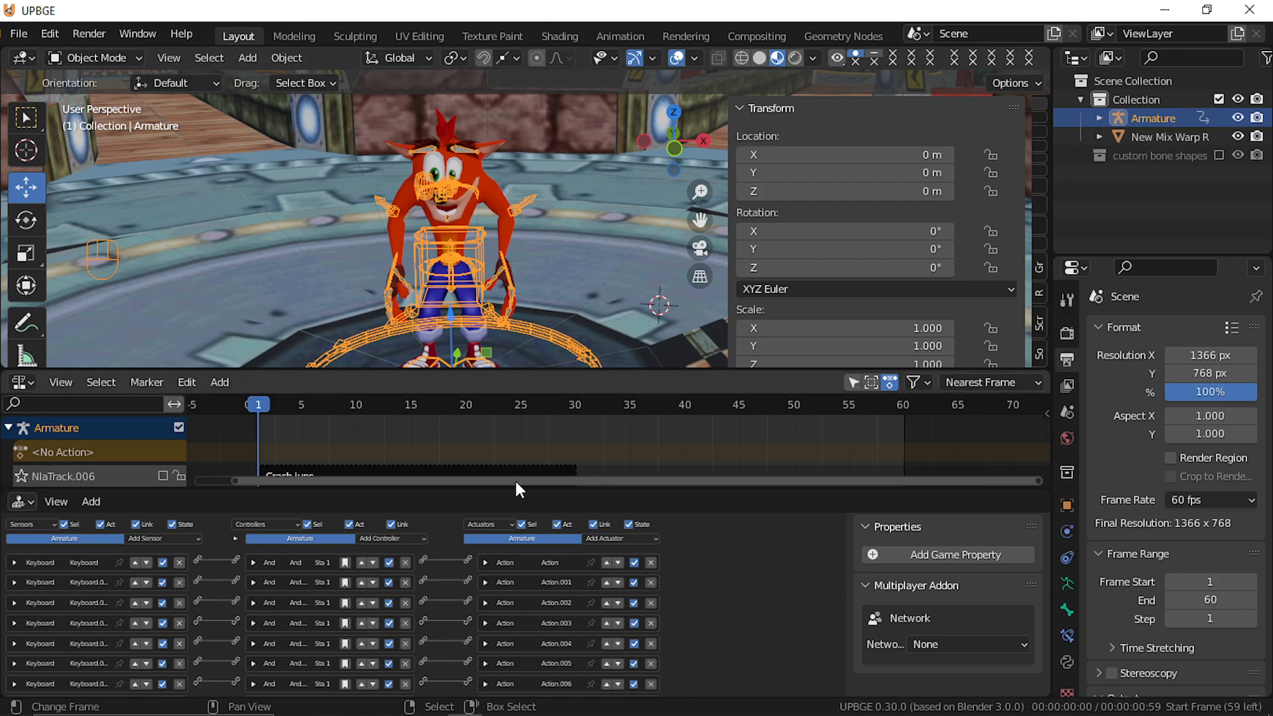
Snap the 3D cursor to the selected armature and add a cube mesh there.
{"action": "middle_click_drag", "start_coordinate": [521, 295], "coordinate": [526, 220], "text": "shift"}
{"action": "key", "text": "shift+s"}
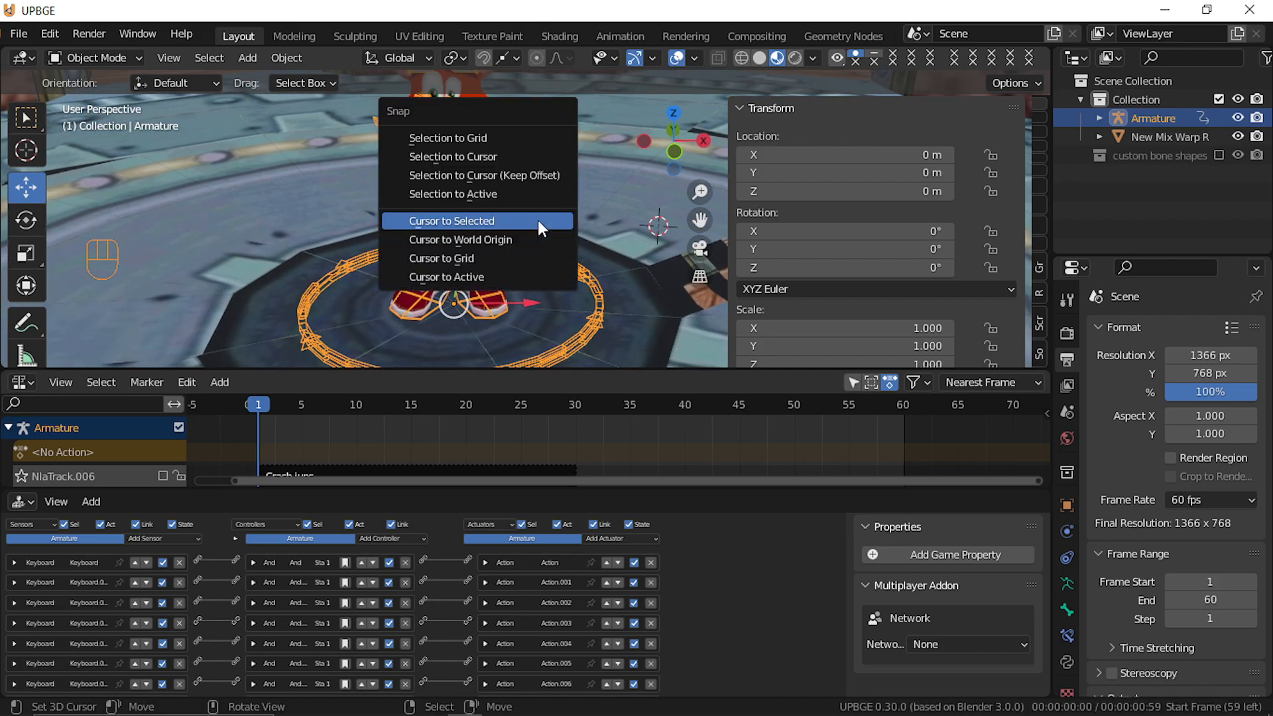
{"action": "left_click", "coordinate": [538, 221]}
{"action": "key", "text": "shift+a"}
{"action": "mouse_move", "coordinate": [538, 221]}
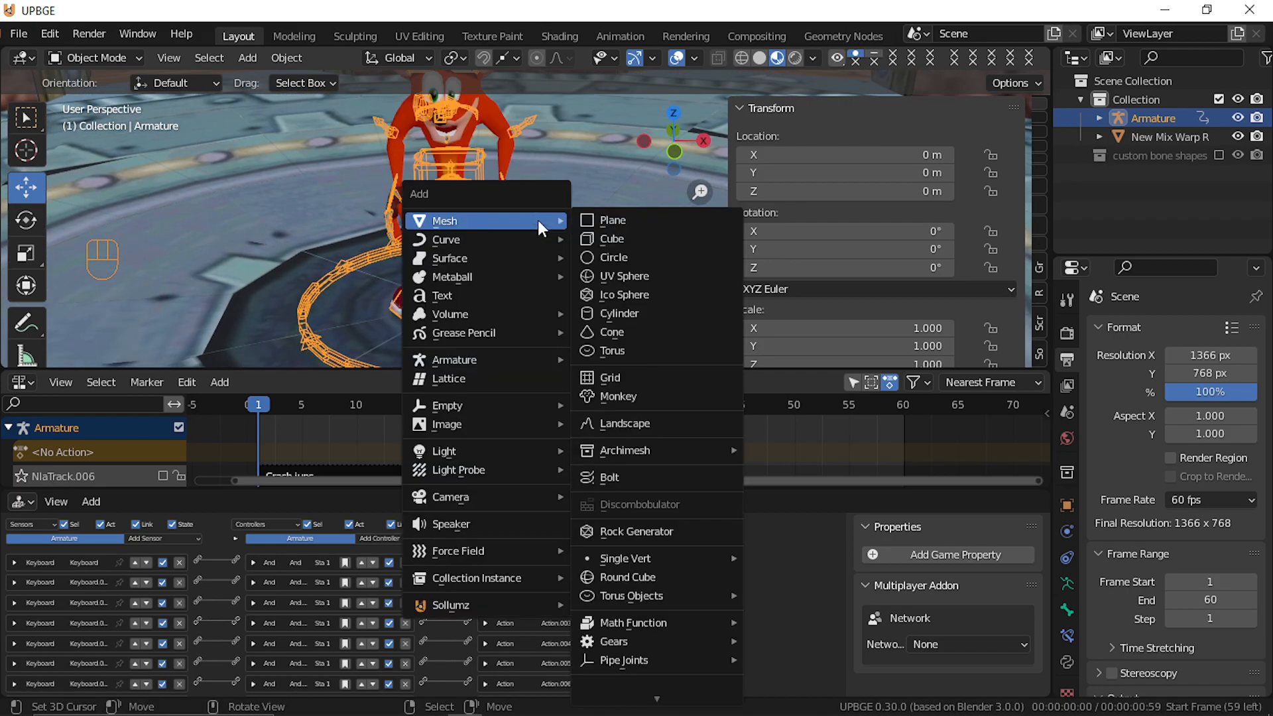
{"action": "left_click", "coordinate": [640, 240]}
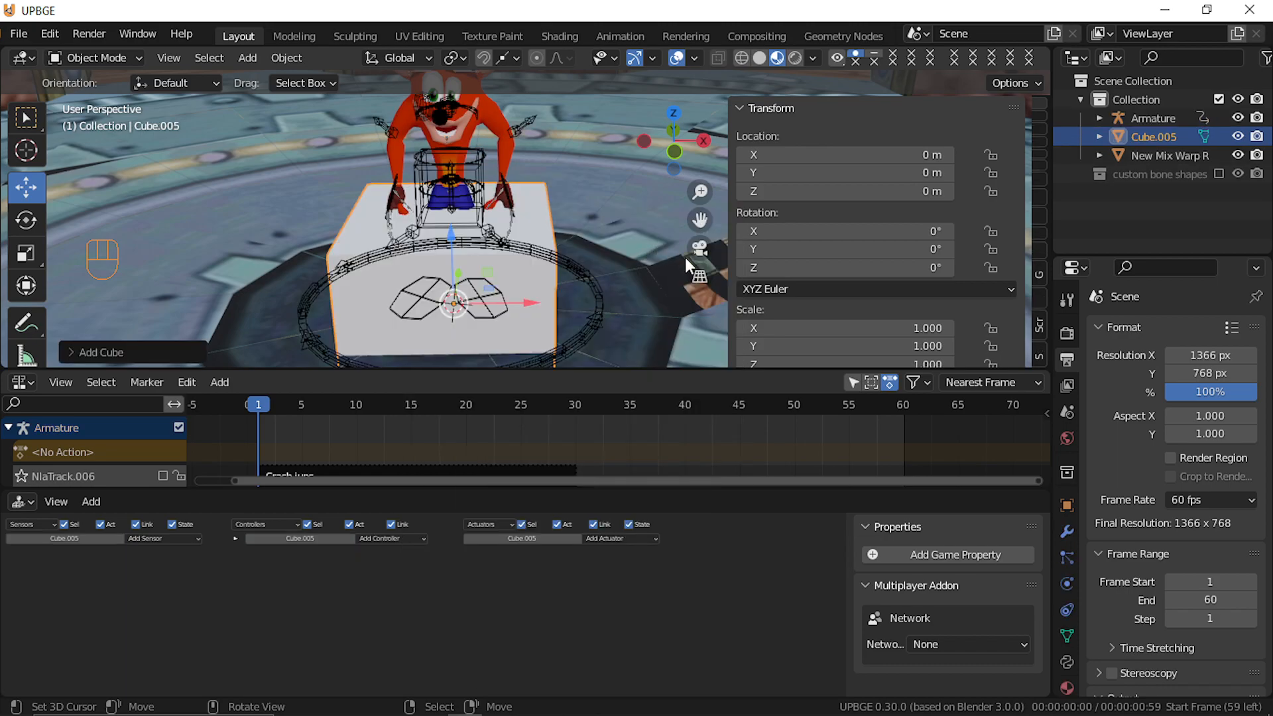
Scale the cube's geometry in Edit Mode to about 0.34, leaving its object scale at 1.
{"action": "key", "text": "s"}
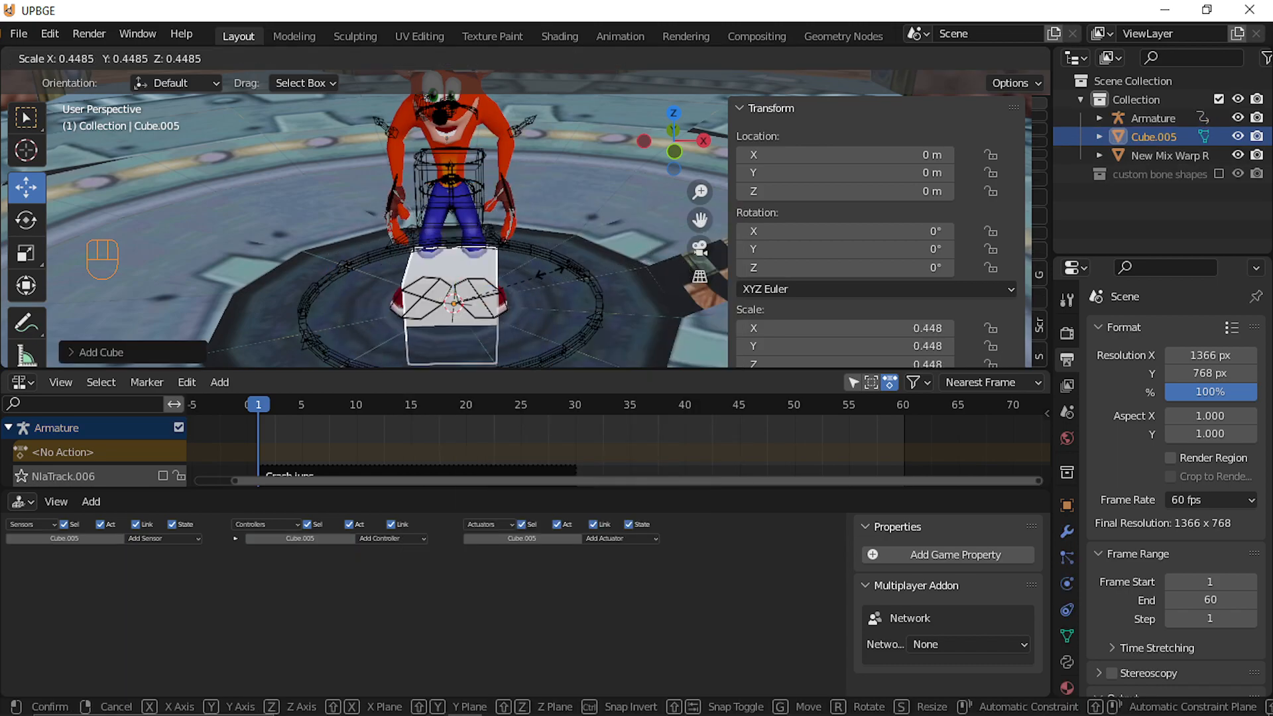
{"action": "left_click", "coordinate": [558, 283]}
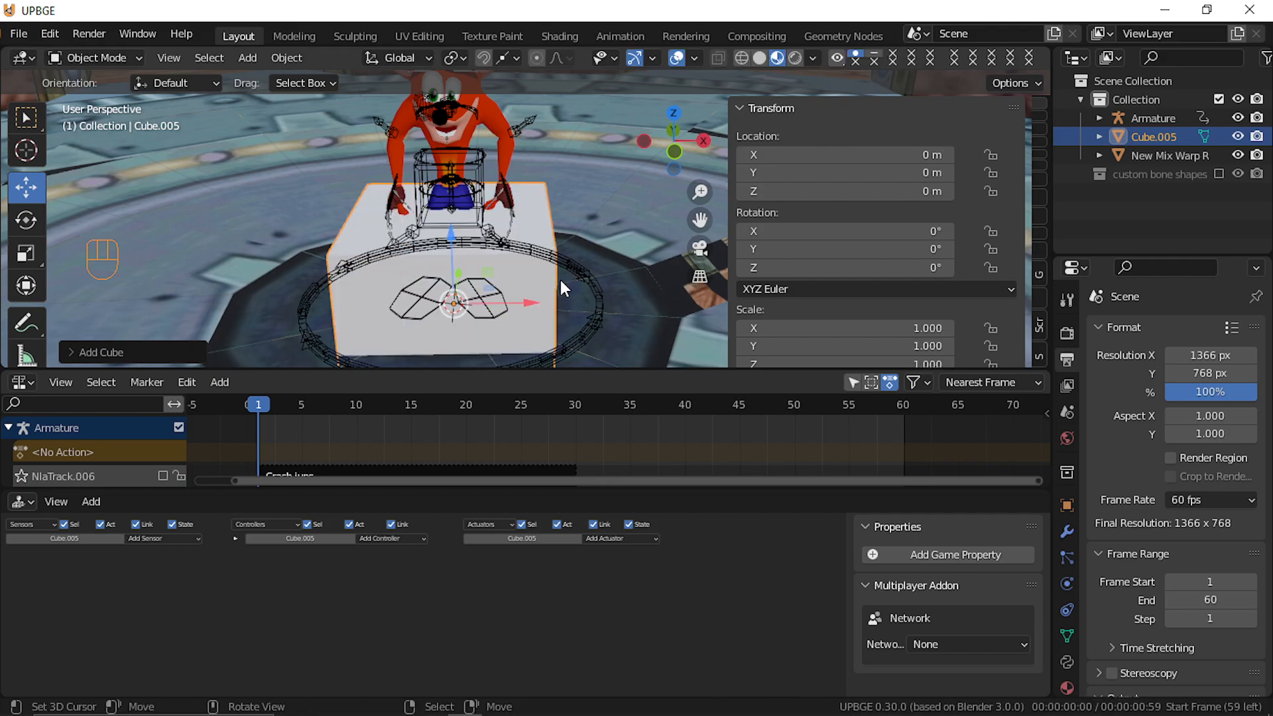
{"action": "key", "text": "Tab"}
{"action": "key", "text": "s"}
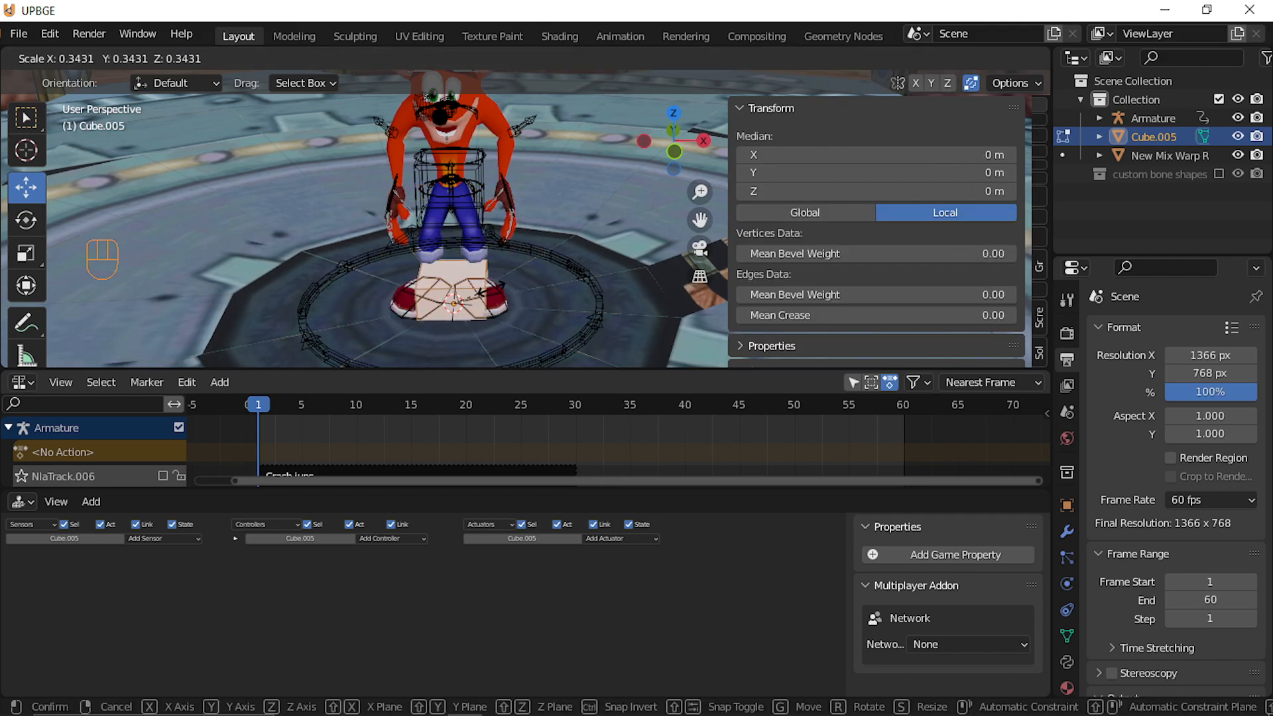
{"action": "left_click", "coordinate": [494, 297]}
{"action": "key", "text": "Tab"}
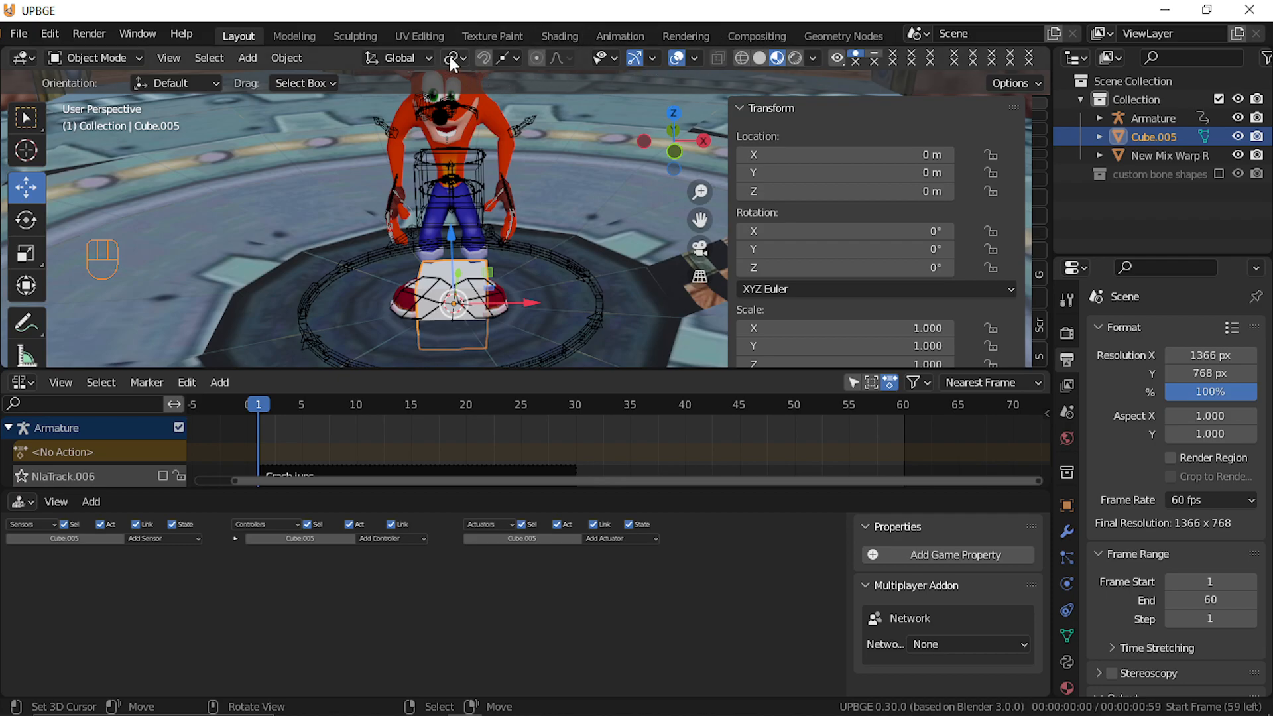
Set the snapping target to Increment and raise the cube 0.4 m along the Z axis.
{"action": "left_click", "coordinate": [516, 58]}
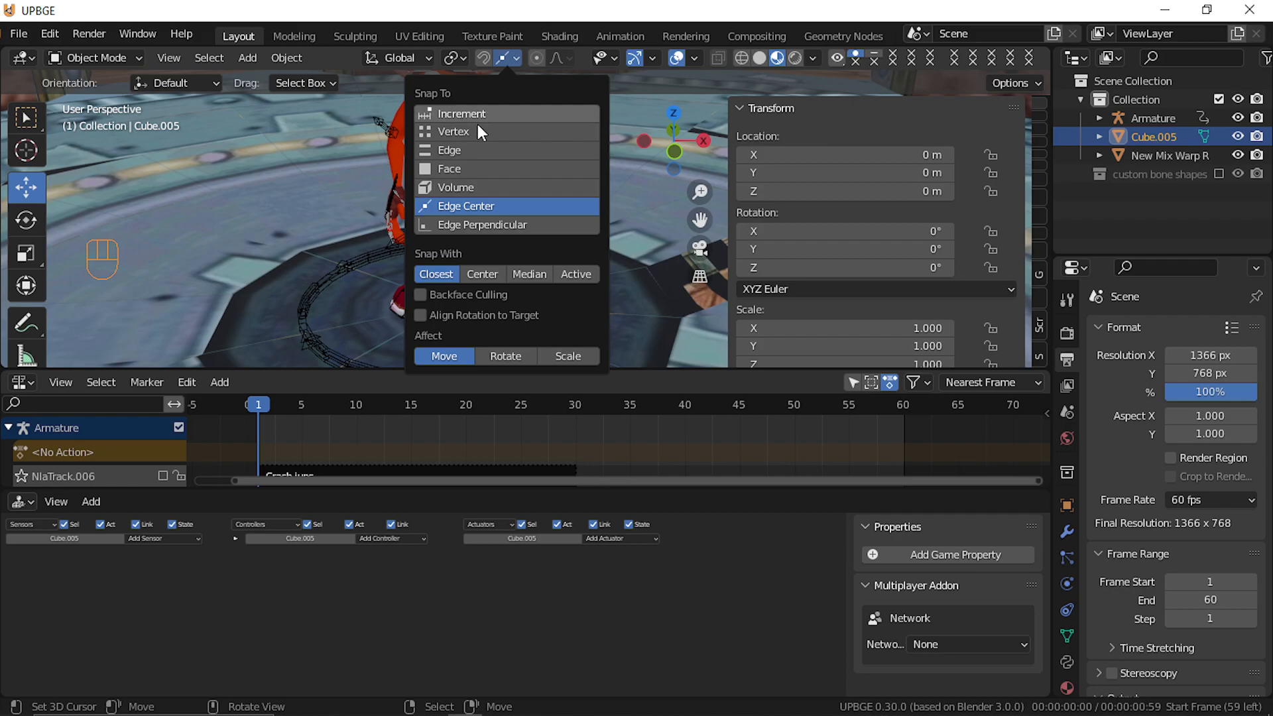
{"action": "left_click", "coordinate": [468, 114]}
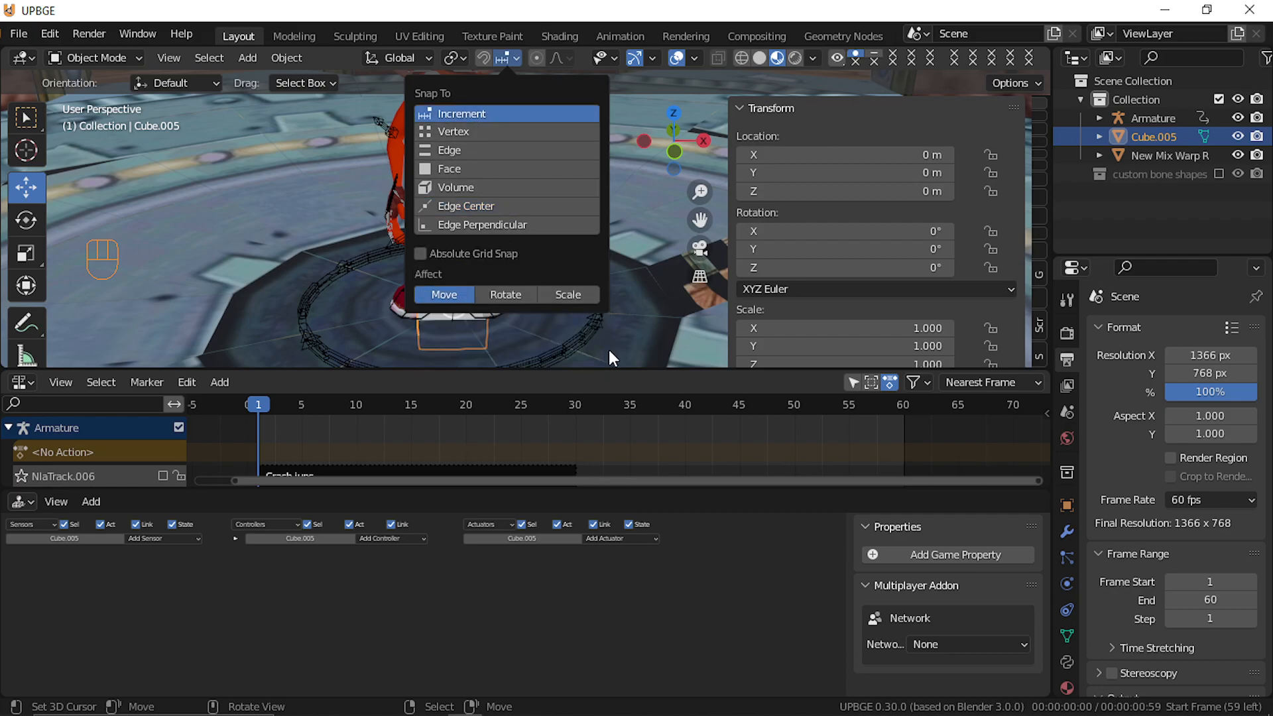
{"action": "key", "text": "g"}
{"action": "key", "text": "z"}
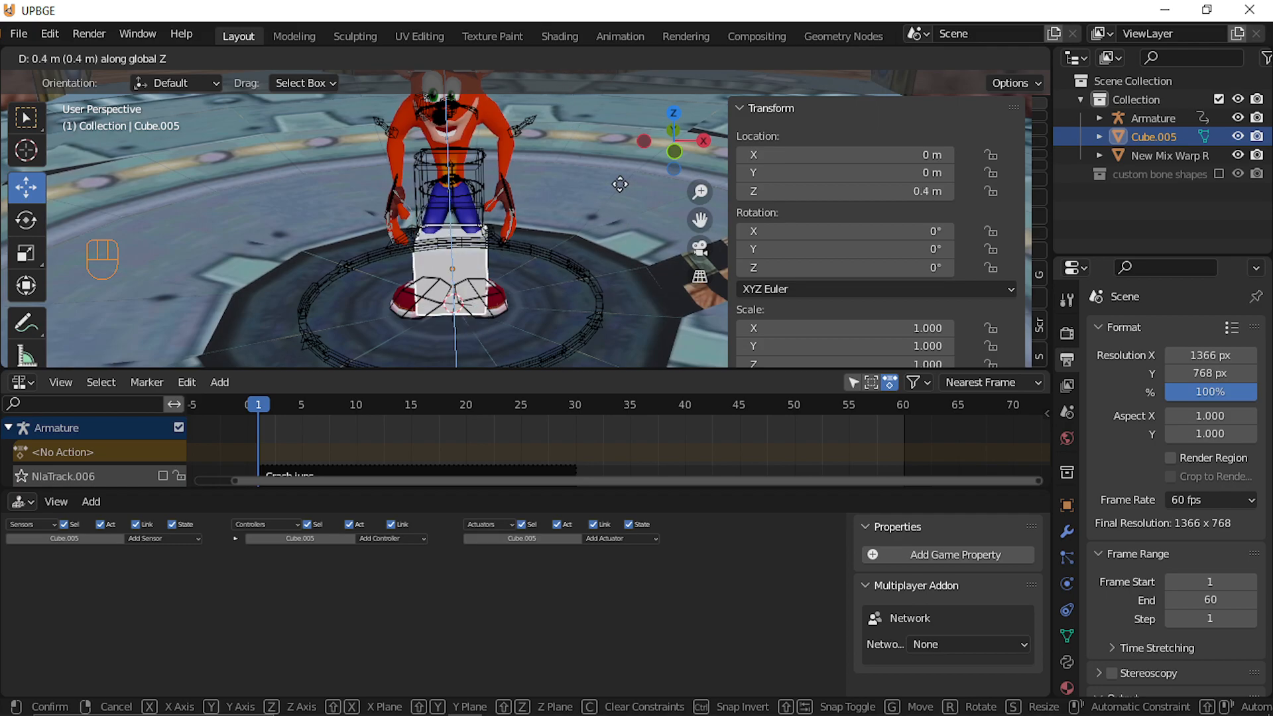
{"action": "left_click", "coordinate": [619, 185]}
Lower the cube along Z to about 0.343 m so its base lines up with the soles of the character's feet.
{"action": "key", "text": "shift+grave"}
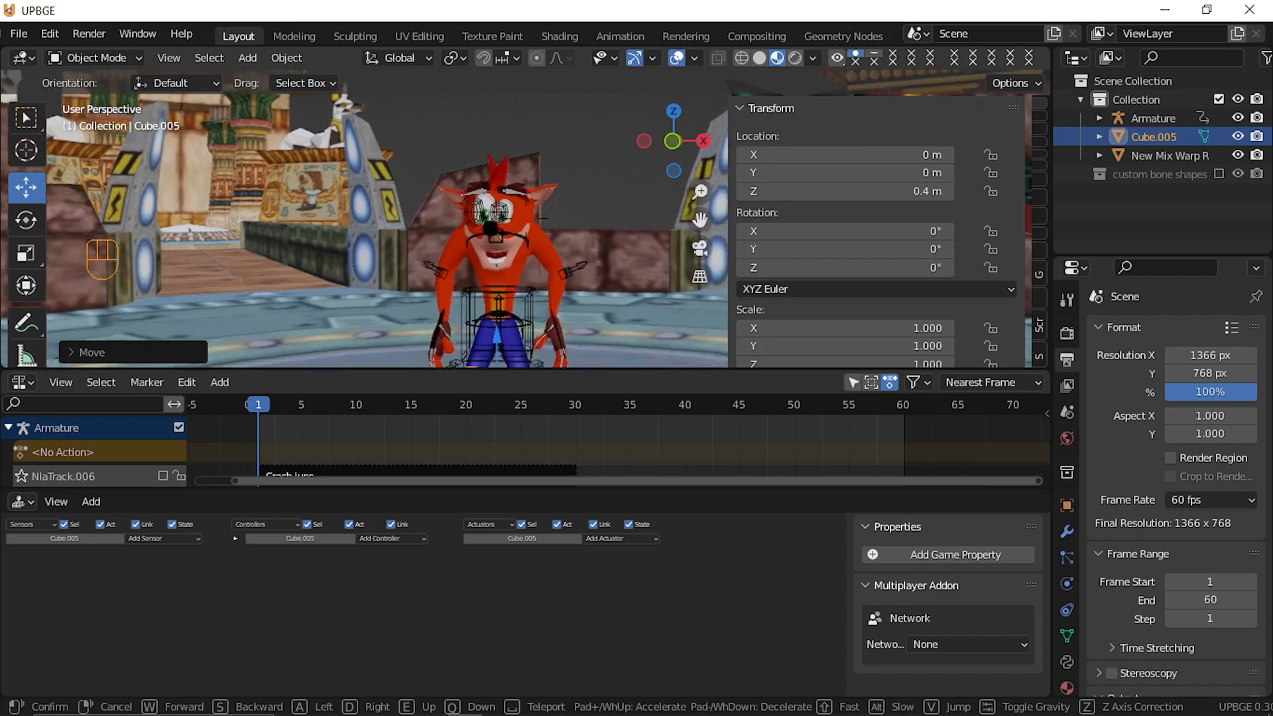
{"action": "key", "text": "w"}
{"action": "key", "text": "s"}
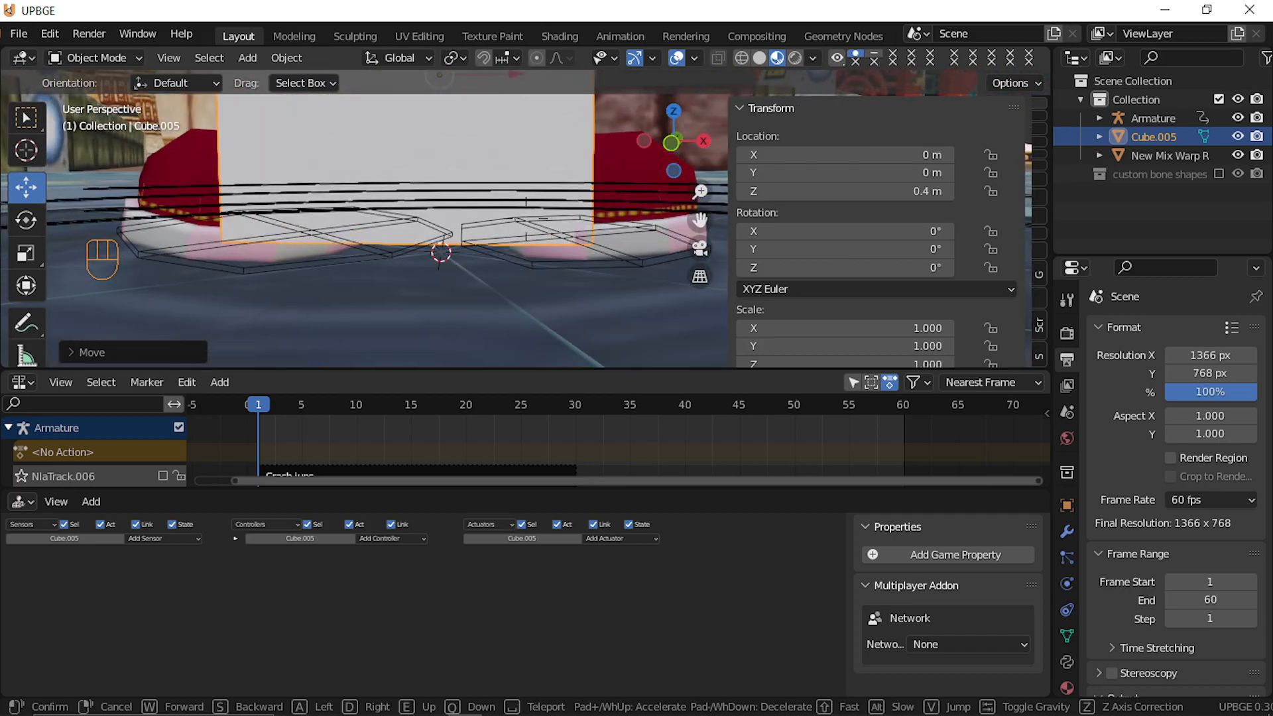
{"action": "key", "text": "Return"}
{"action": "key", "text": "g"}
{"action": "key", "text": "z"}
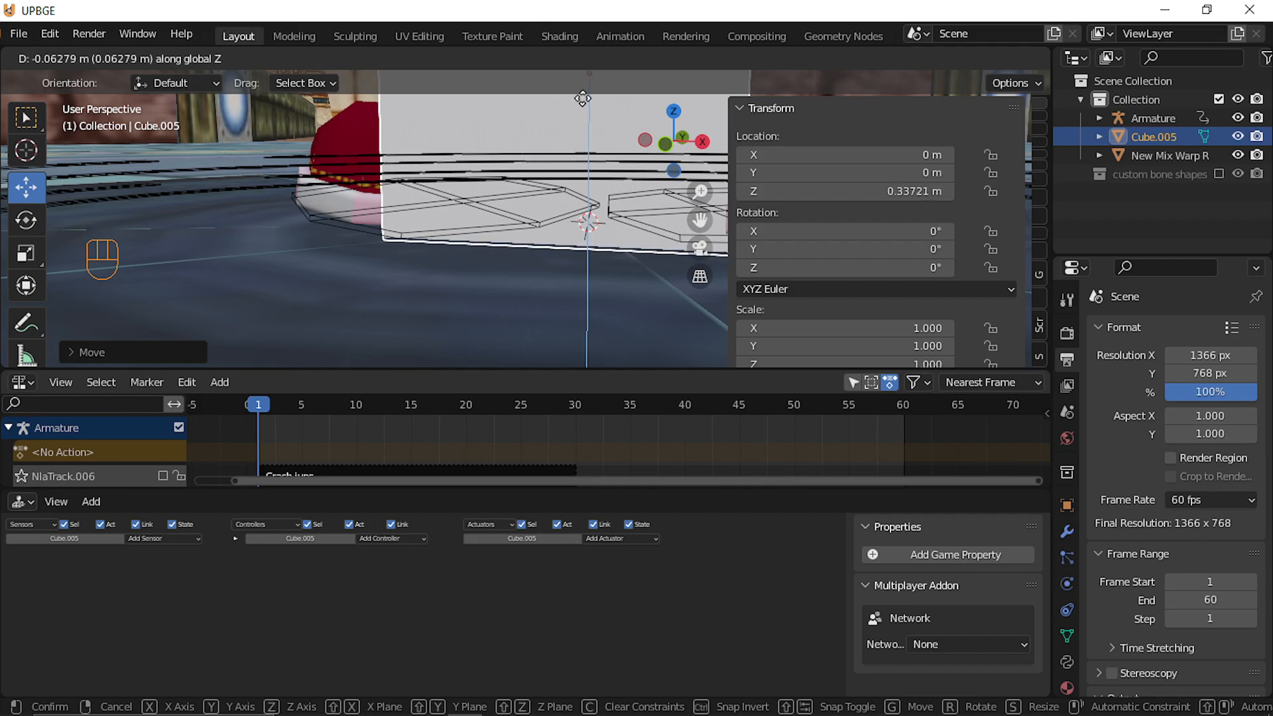
{"action": "left_click", "coordinate": [582, 73]}
Check the armature's game physics settings and set the crash mesh's physics type to No Collision.
{"action": "key", "text": "shift+grave"}
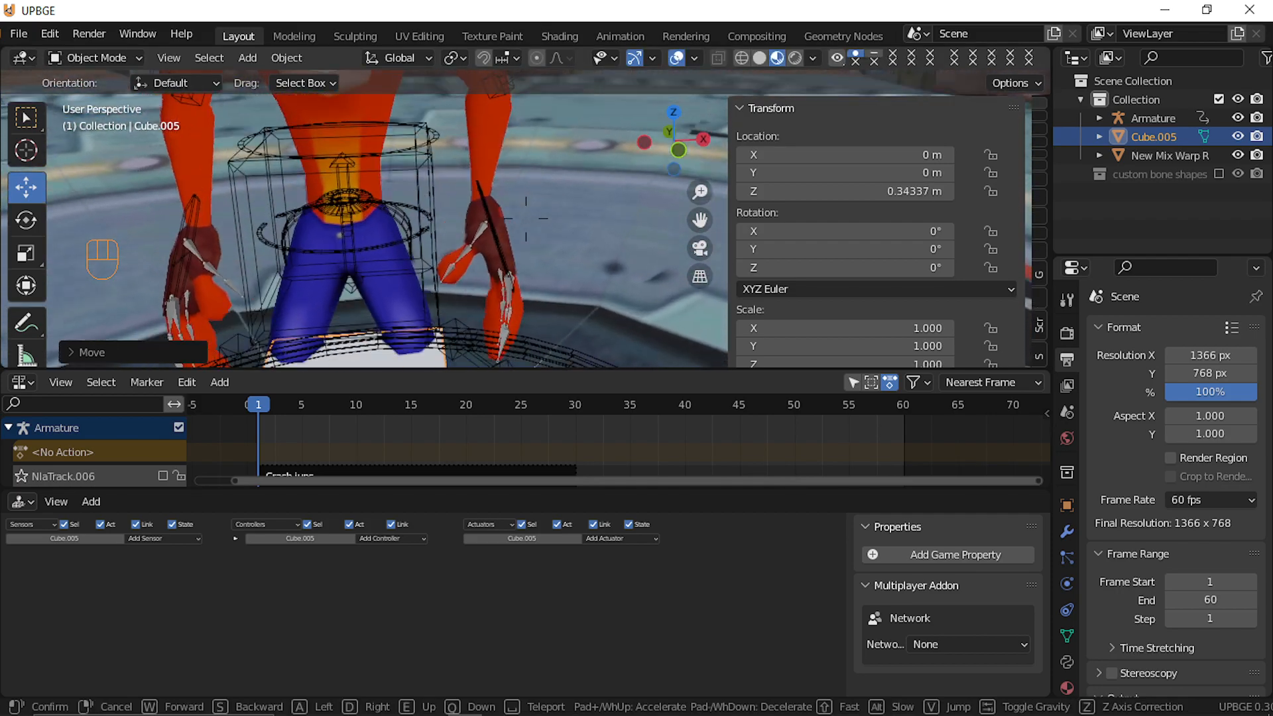
{"action": "key", "text": "s"}
{"action": "key", "text": "w"}
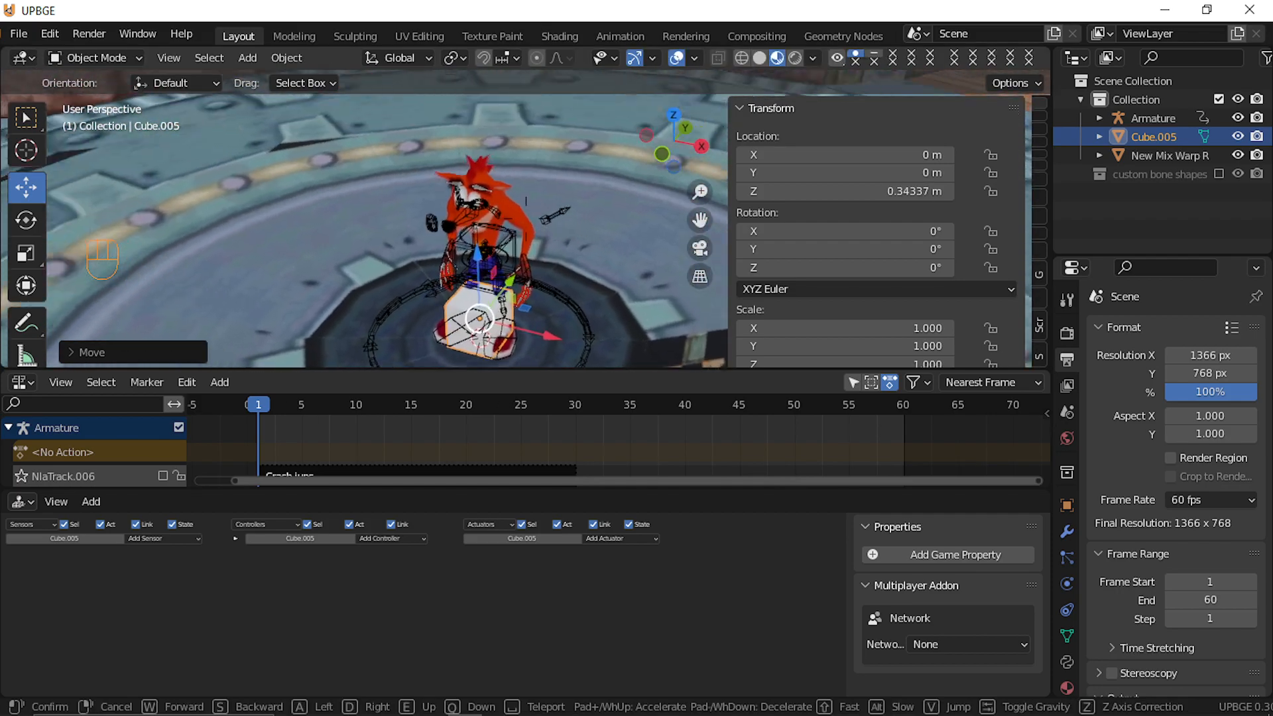
{"action": "left_click", "coordinate": [529, 228]}
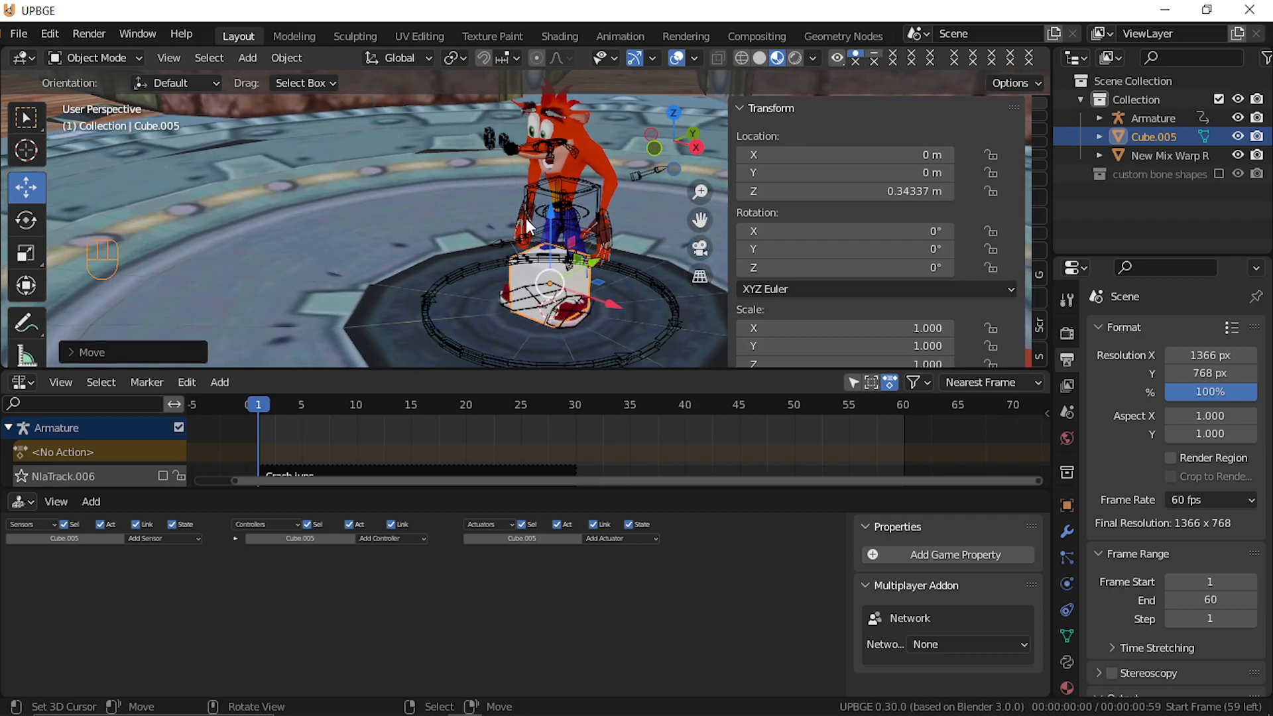
{"action": "left_click", "coordinate": [564, 182]}
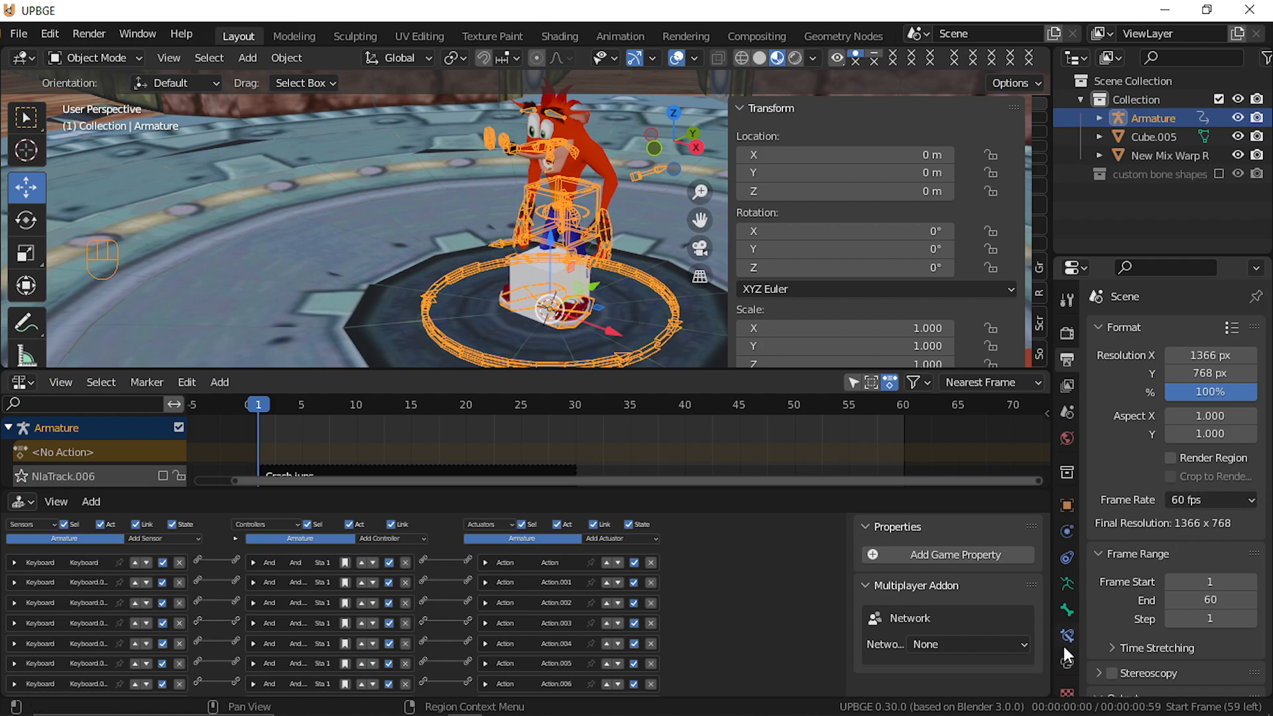
{"action": "left_click", "coordinate": [1067, 531]}
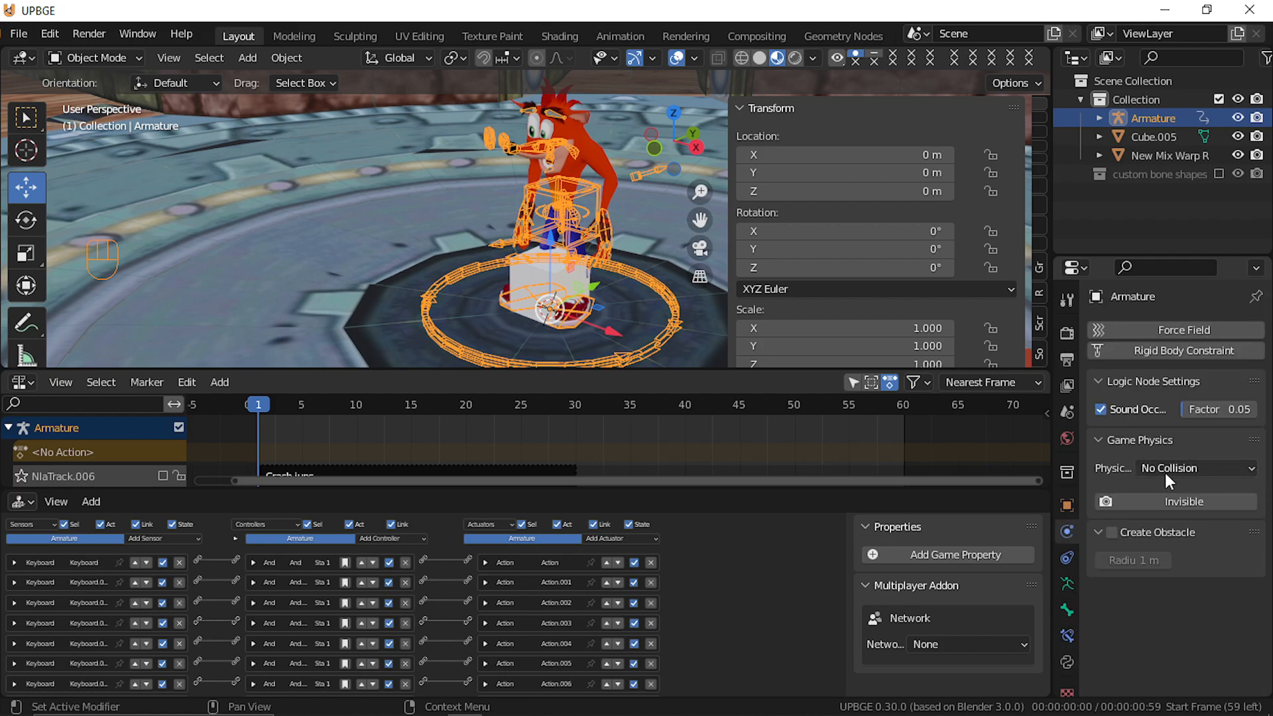
{"action": "left_click", "coordinate": [609, 164]}
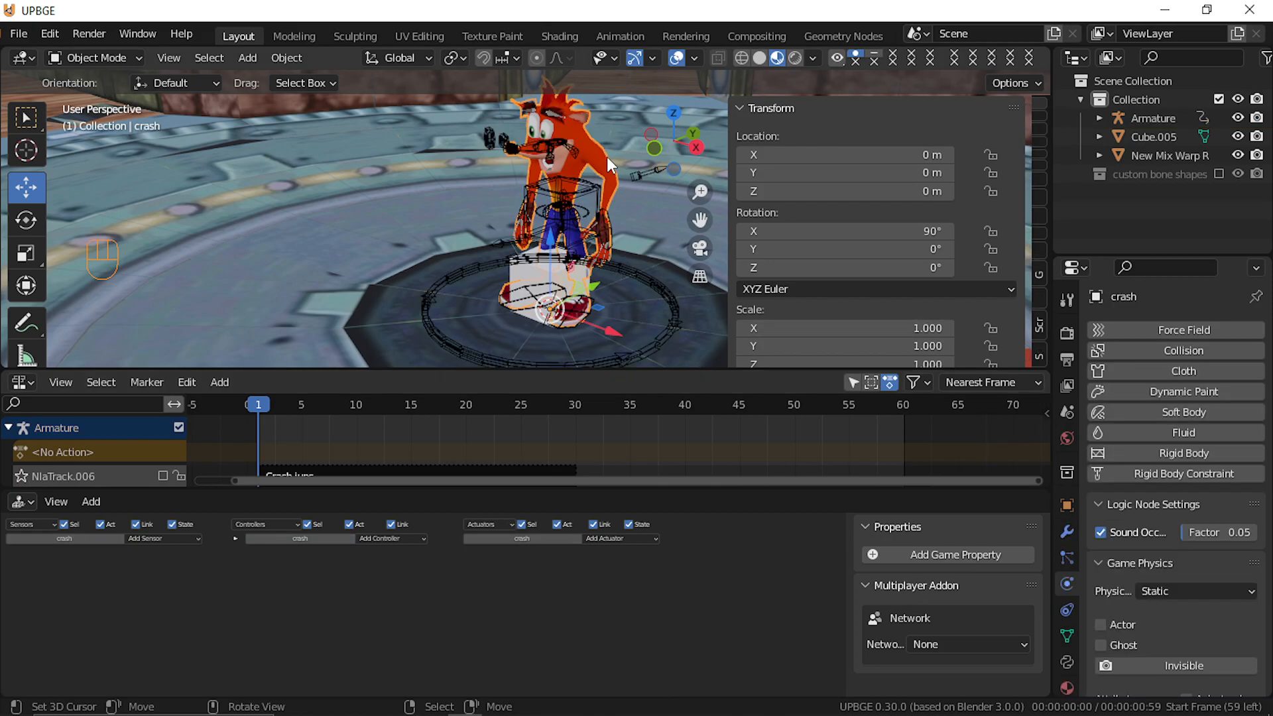
{"action": "left_click", "coordinate": [1178, 590]}
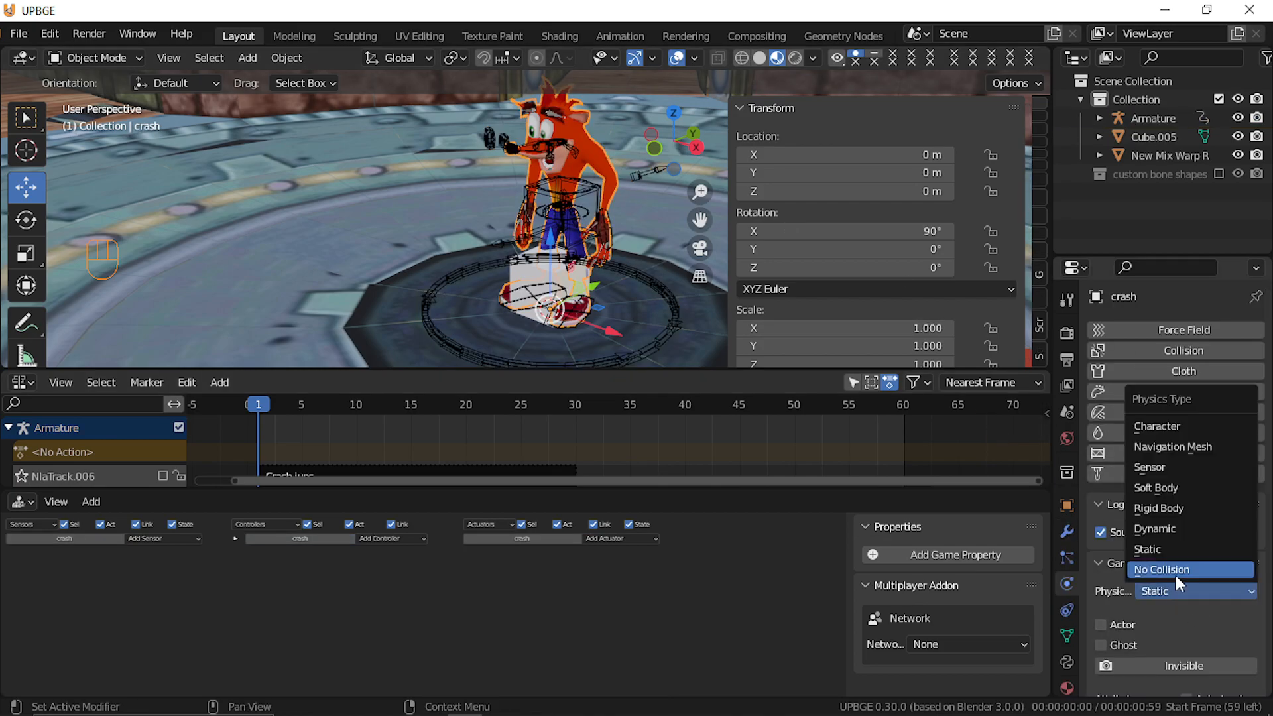
{"action": "left_click", "coordinate": [1176, 576]}
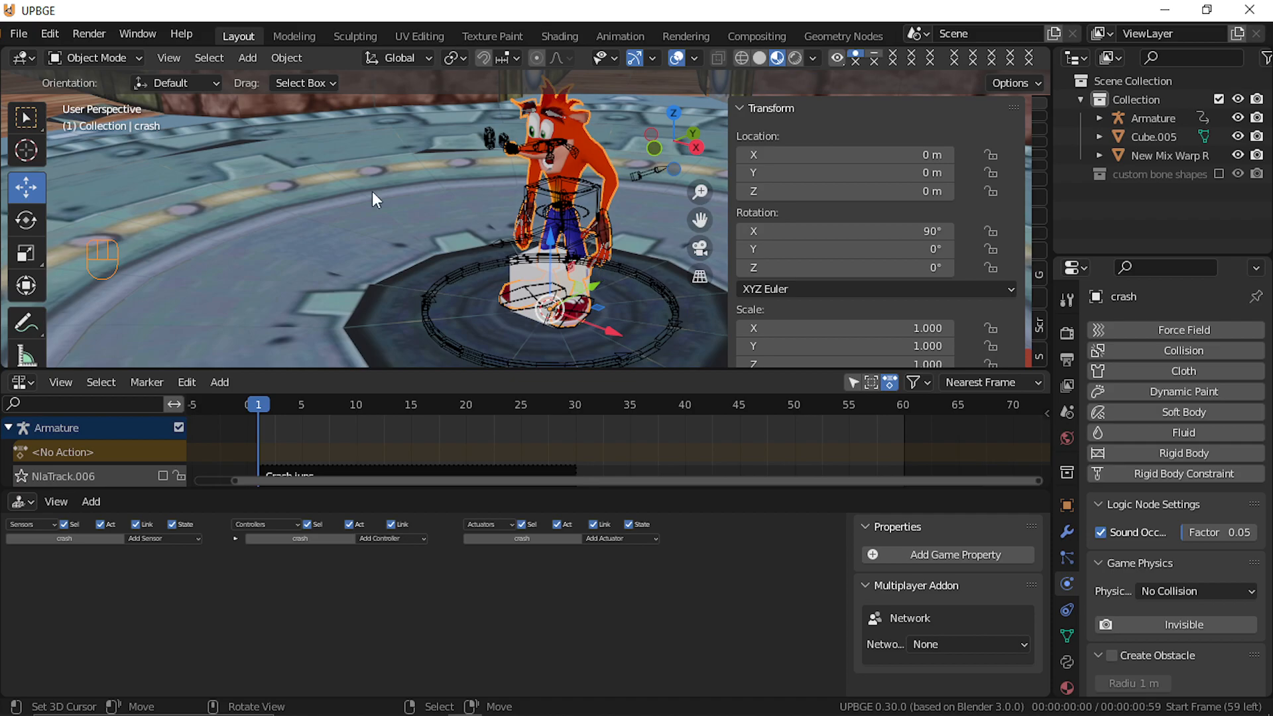
{"action": "key", "text": "g"}
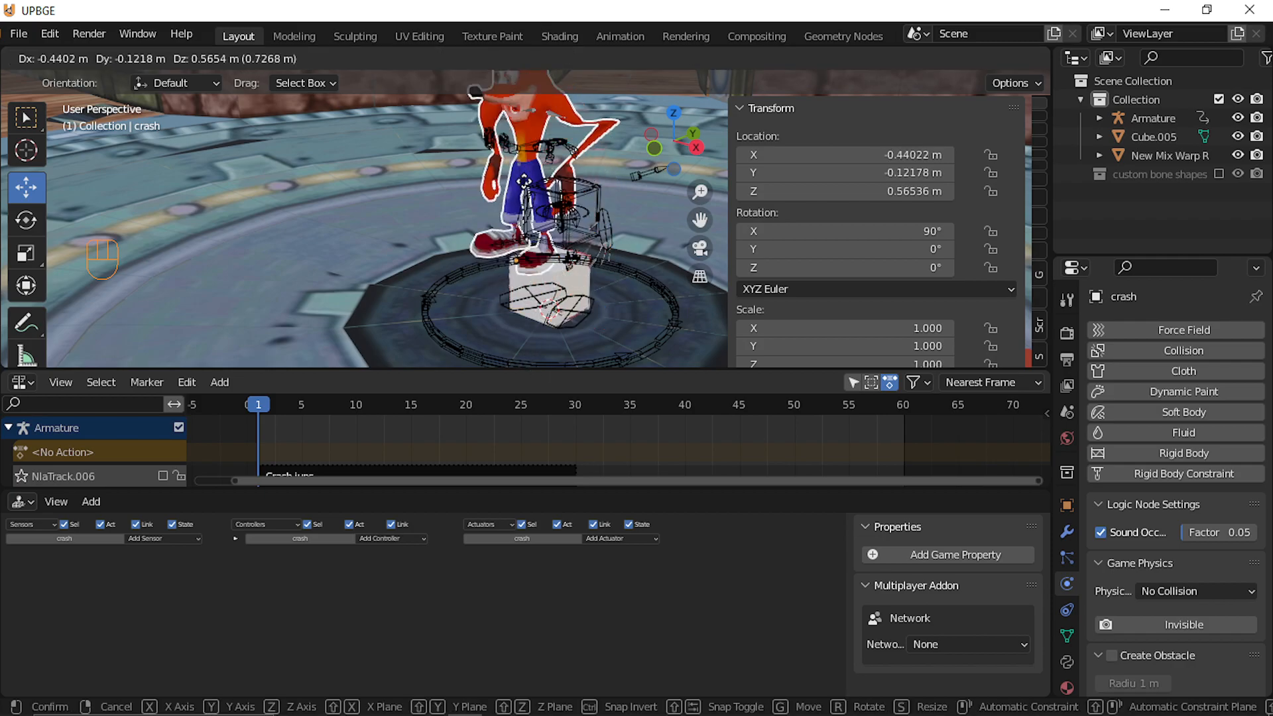
{"action": "key", "text": "Escape"}
{"action": "left_click", "coordinate": [542, 282]}
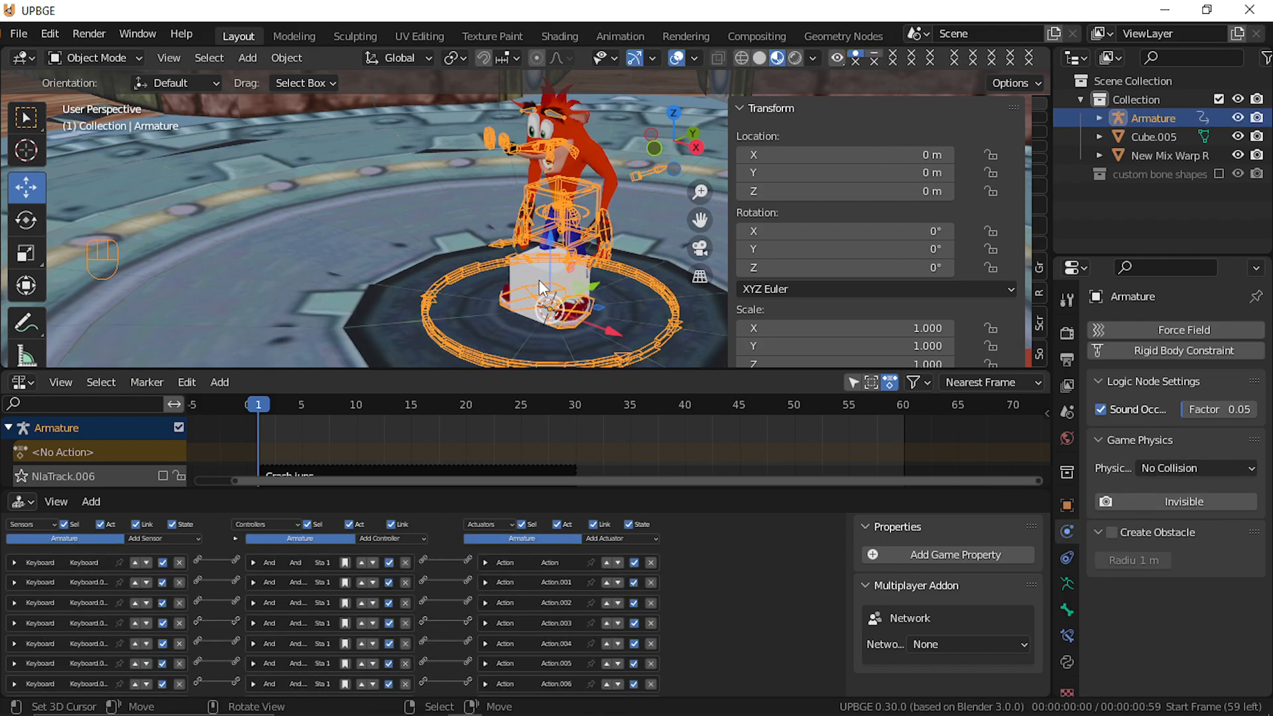
{"action": "key", "text": "g"}
{"action": "key", "text": "Escape"}
{"action": "left_click", "coordinate": [539, 290]}
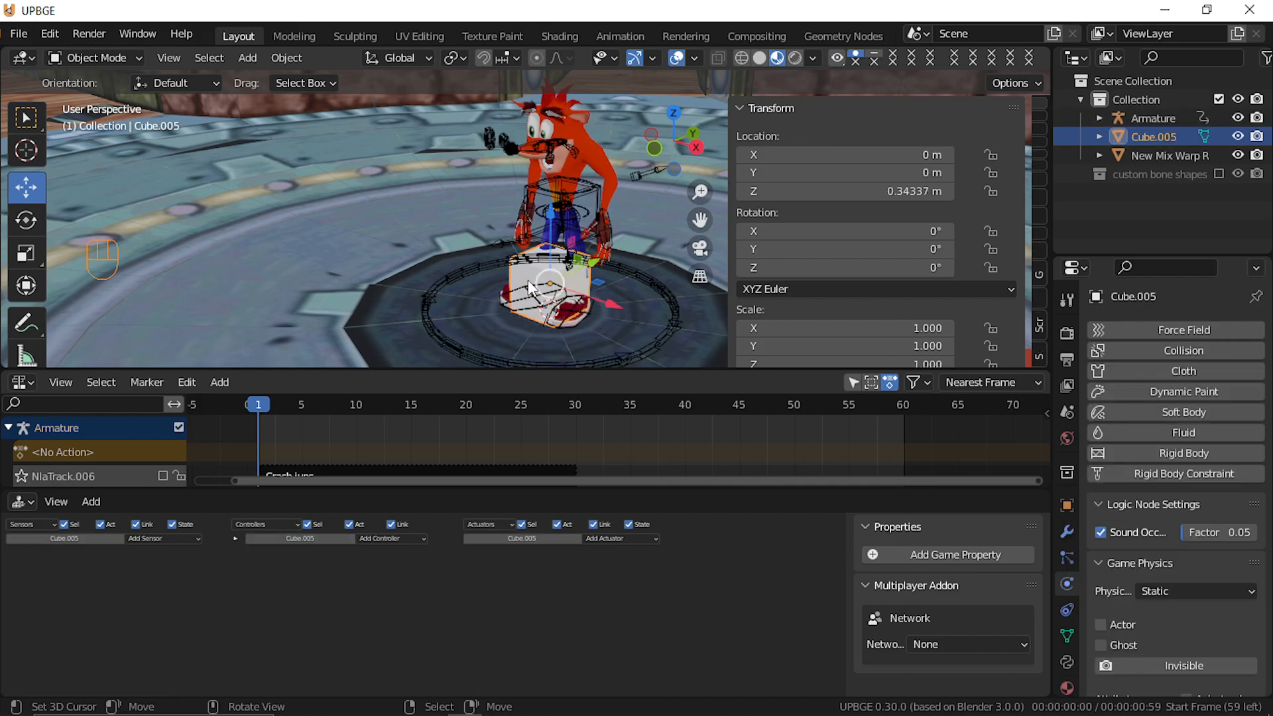
{"action": "key", "text": "g"}
{"action": "key", "text": "Escape"}
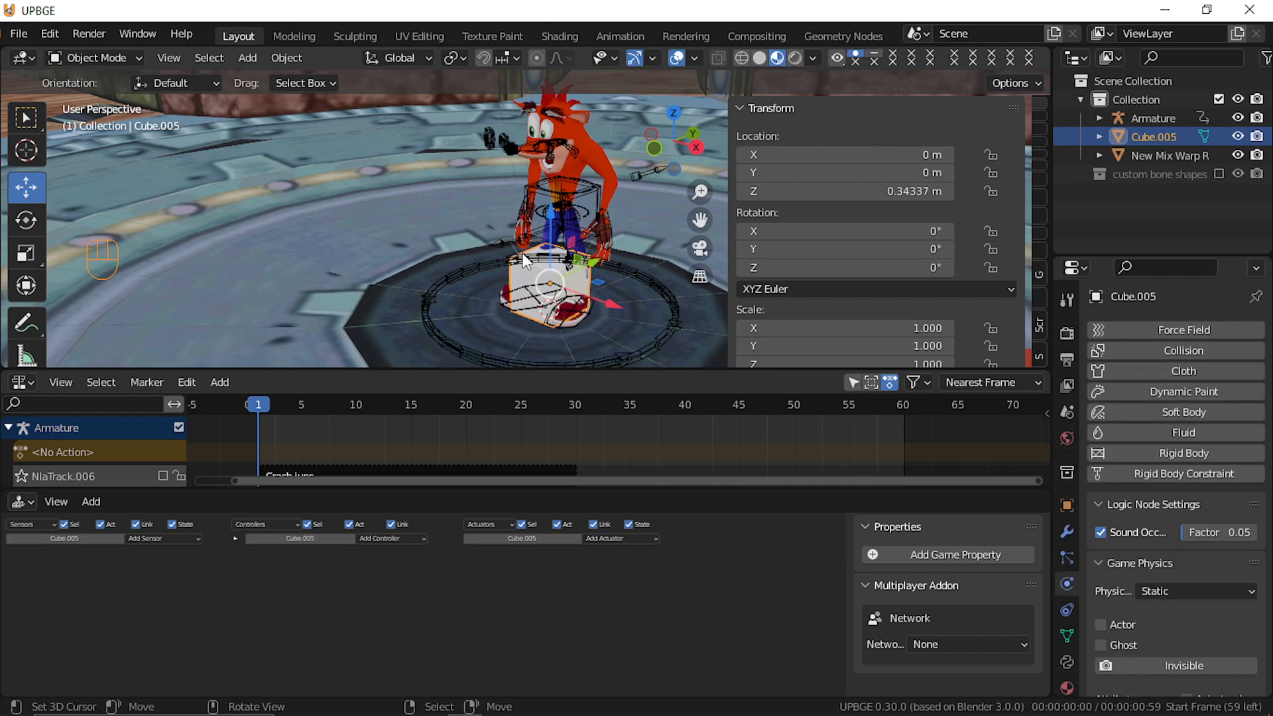
Parent the armature to the cube using the Object parent type.
{"action": "left_click", "coordinate": [467, 275]}
{"action": "left_click", "coordinate": [533, 260], "text": "shift"}
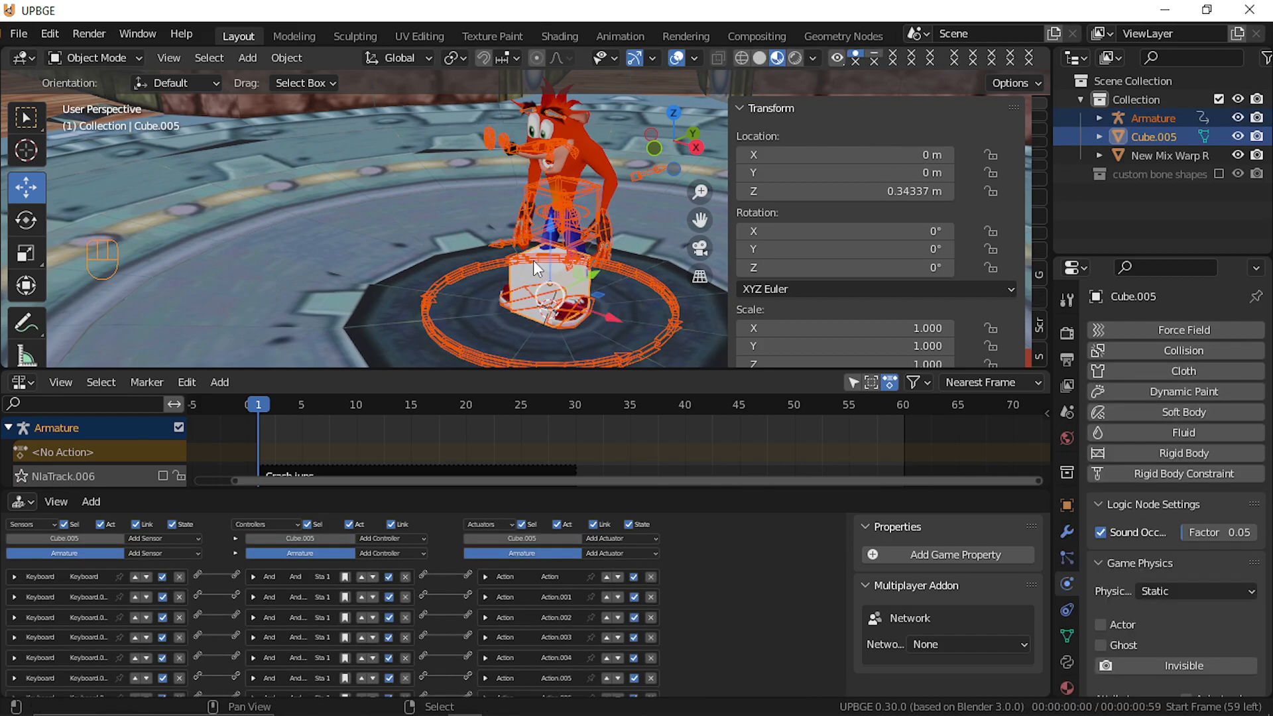
{"action": "key", "text": "ctrl+p"}
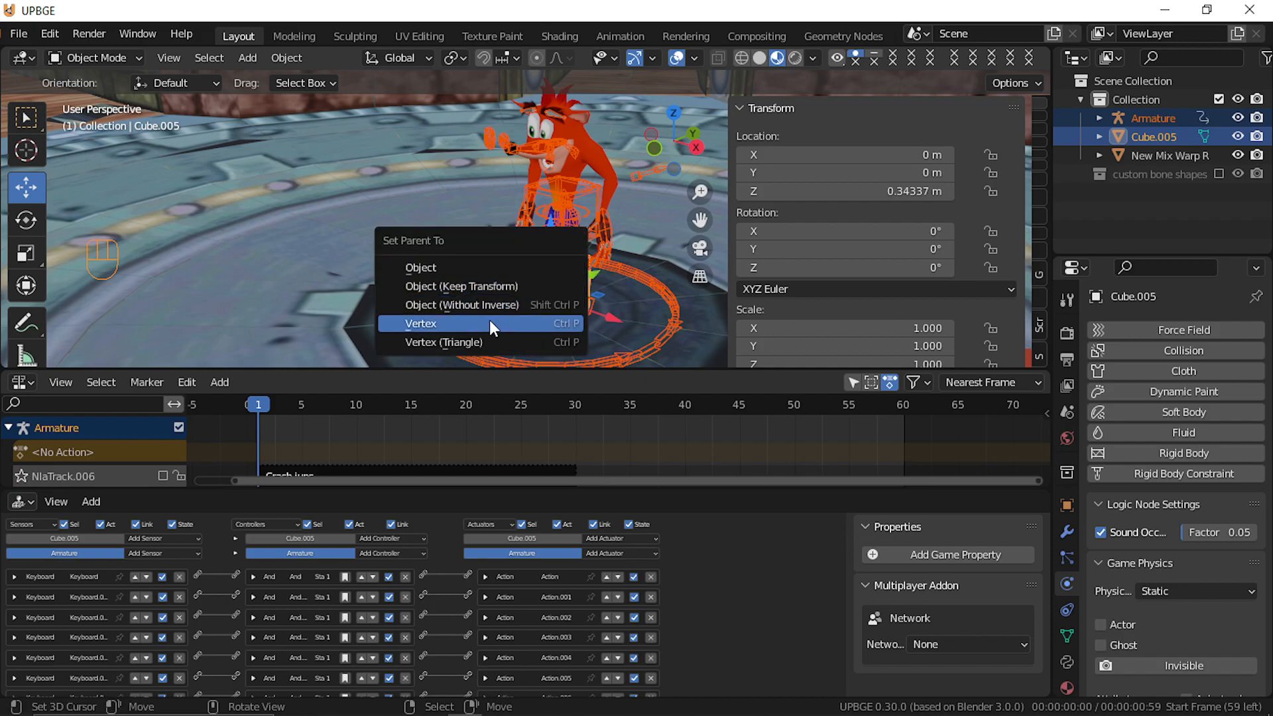
{"action": "left_click", "coordinate": [431, 267]}
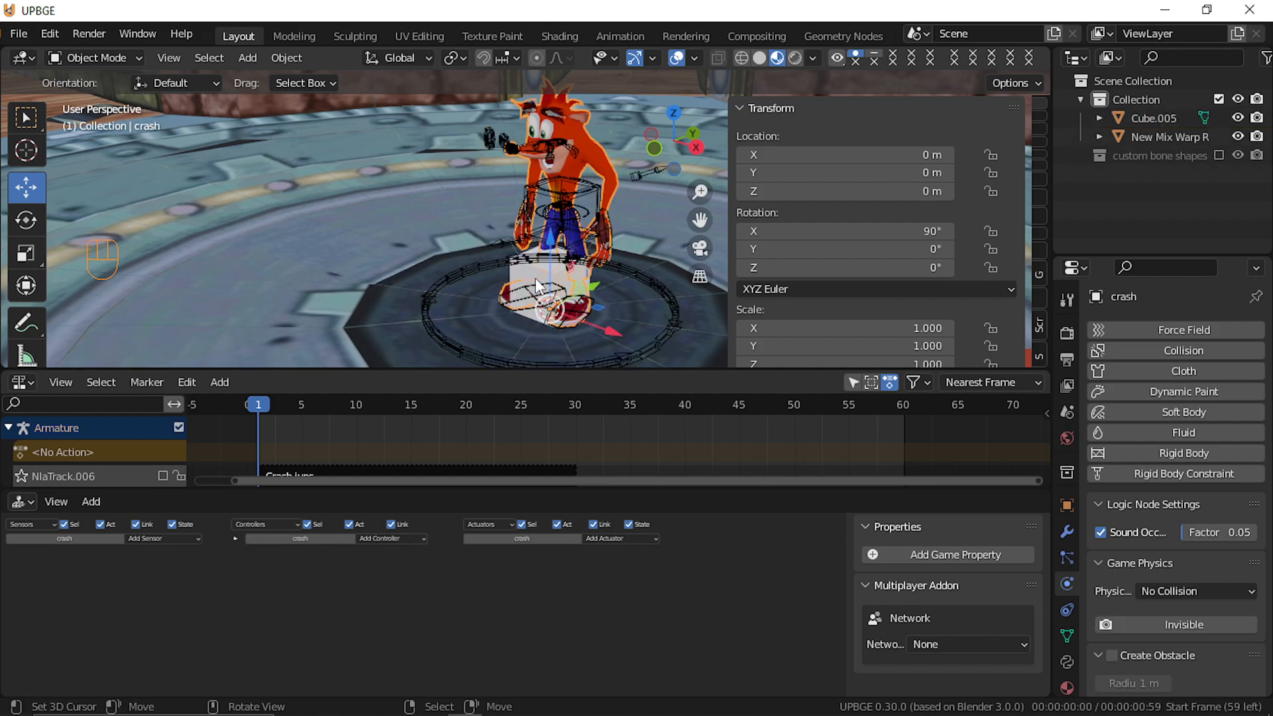
Select the cube and test the parenting with a trial rotation about the Z axis, cancelling the rotation.
{"action": "left_click", "coordinate": [537, 287]}
{"action": "key", "text": "r"}
{"action": "key", "text": "z"}
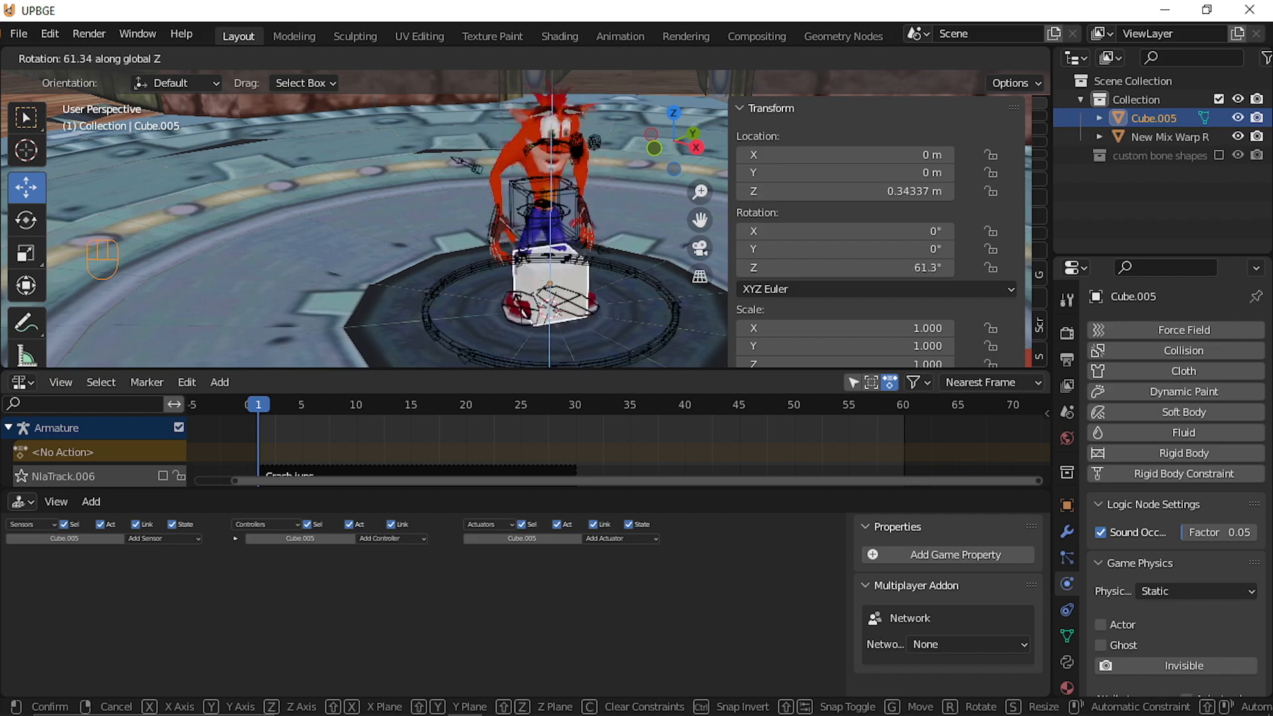
{"action": "key", "text": "Escape"}
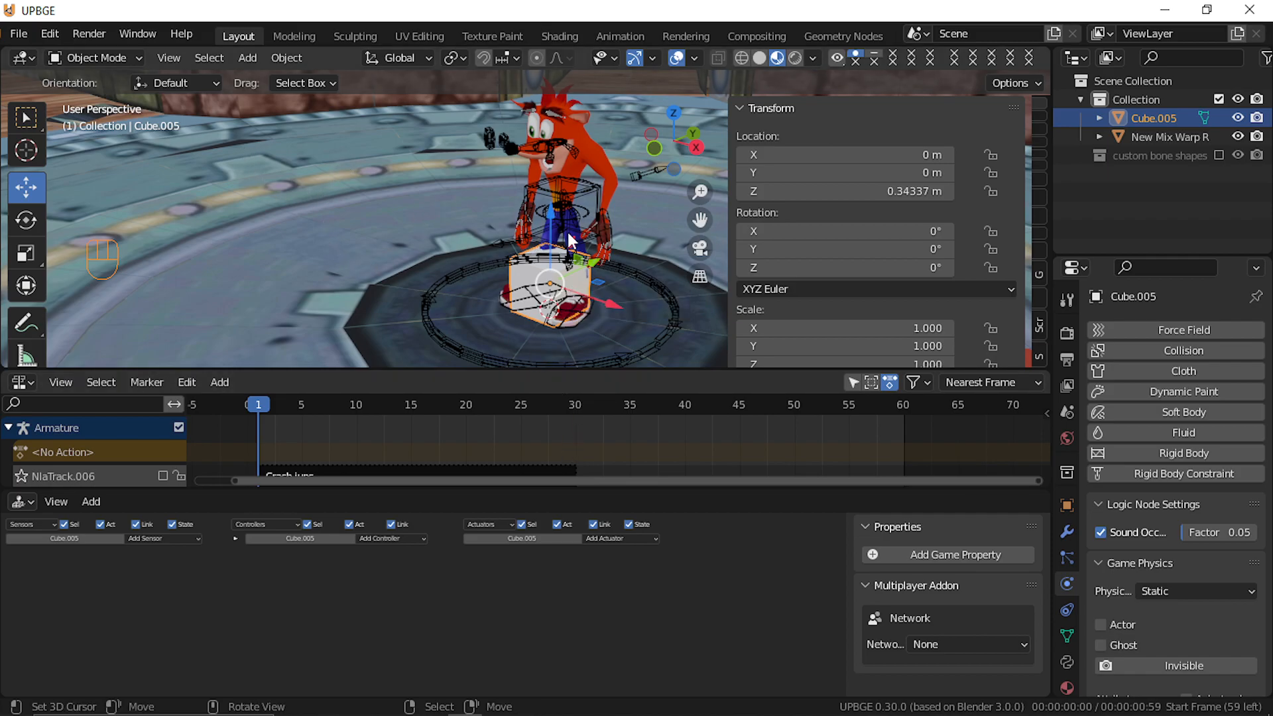
Add a Keyboard sensor to the cube and assign the W key to it.
{"action": "key", "text": "shift+grave"}
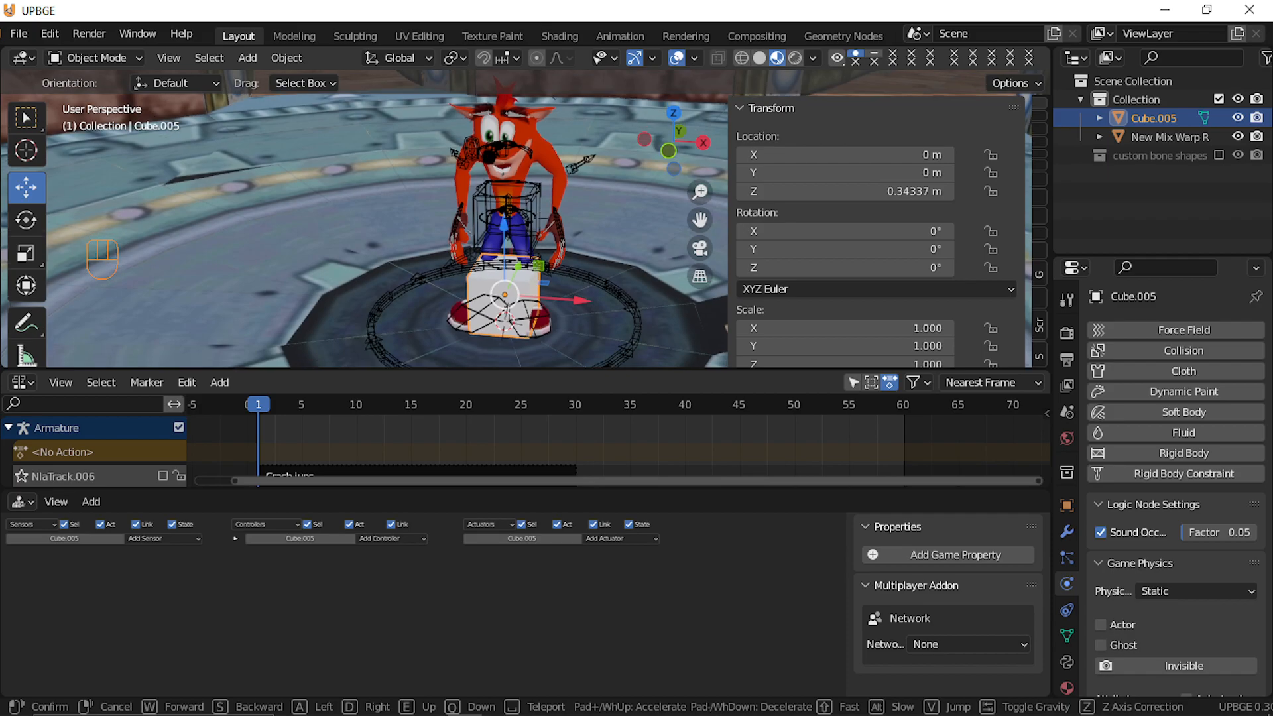
{"action": "left_click", "coordinate": [547, 234]}
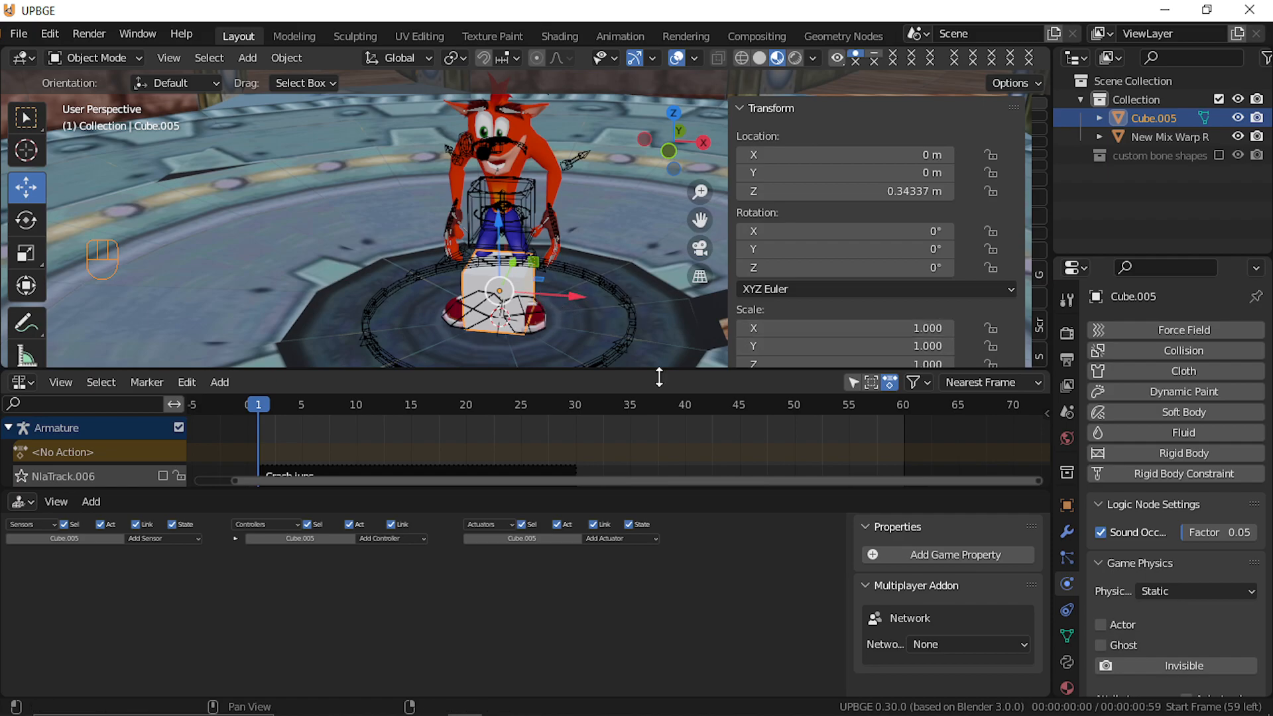
{"action": "left_click", "coordinate": [170, 539]}
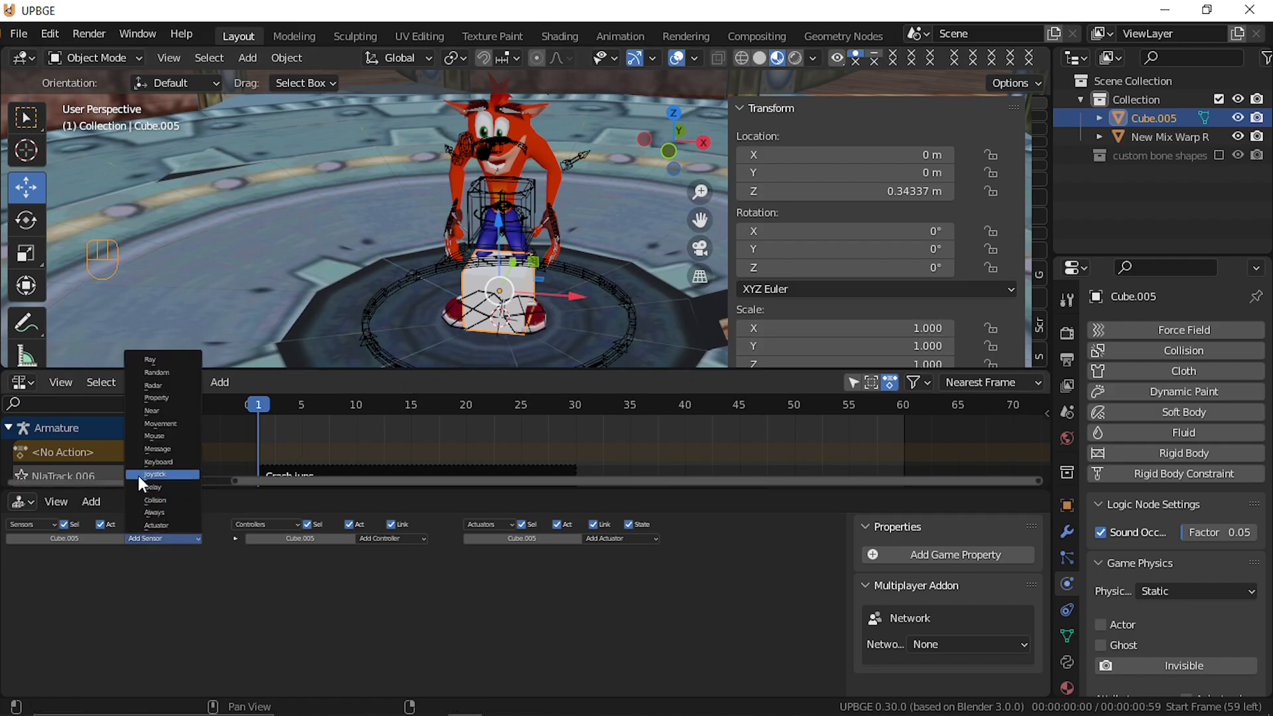
{"action": "left_click", "coordinate": [170, 461]}
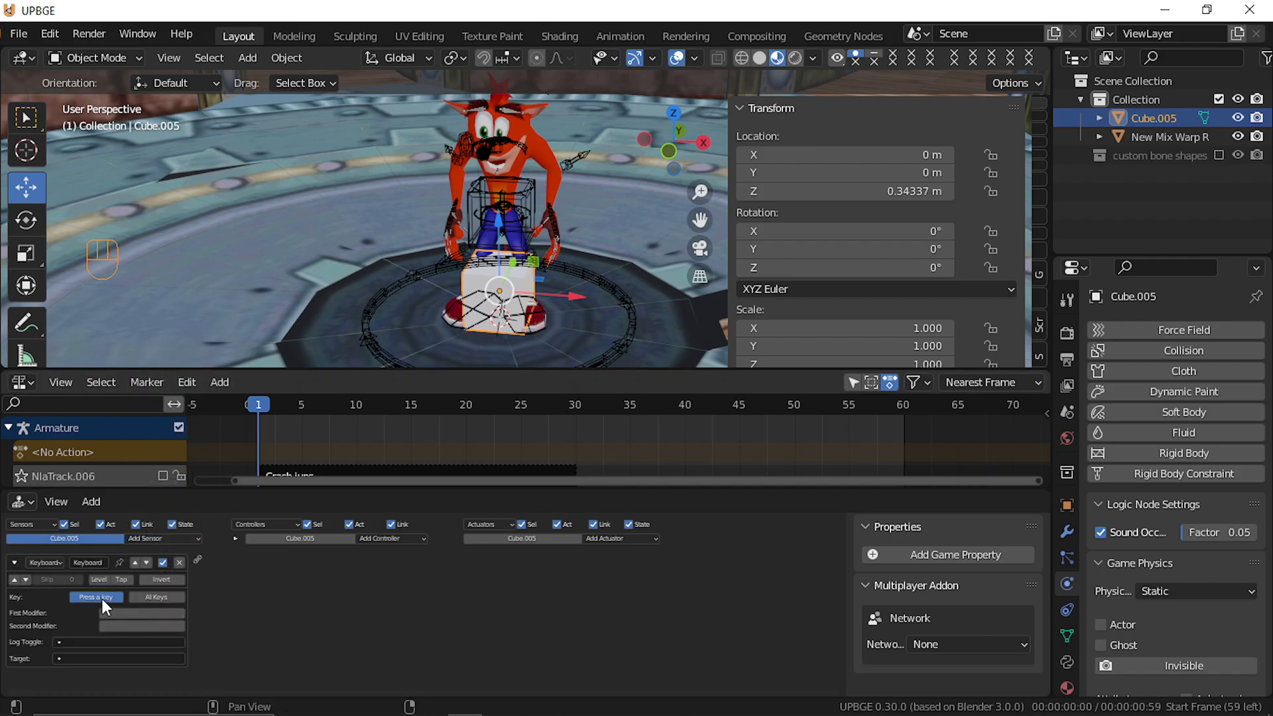
{"action": "key", "text": "w"}
Add a Motion actuator to the cube, link the Keyboard sensor to it, and keep its motion type as Simple Motion.
{"action": "left_click", "coordinate": [603, 539]}
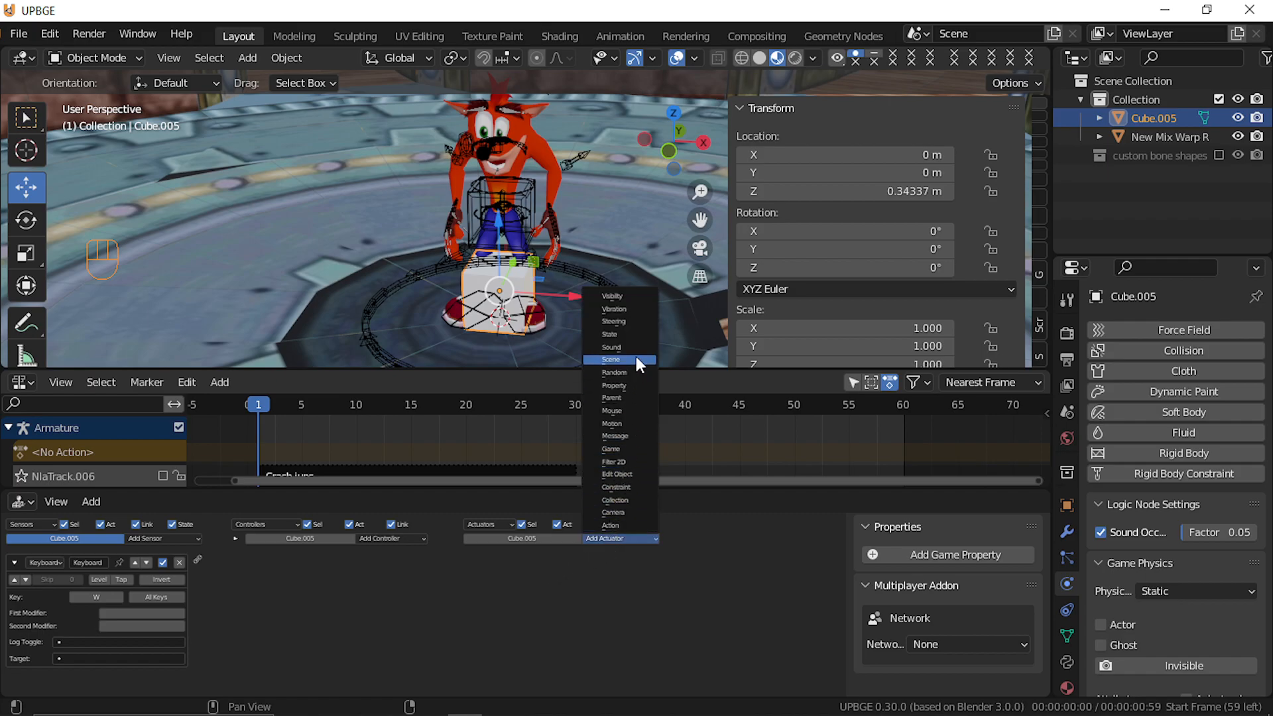
{"action": "left_click", "coordinate": [616, 423]}
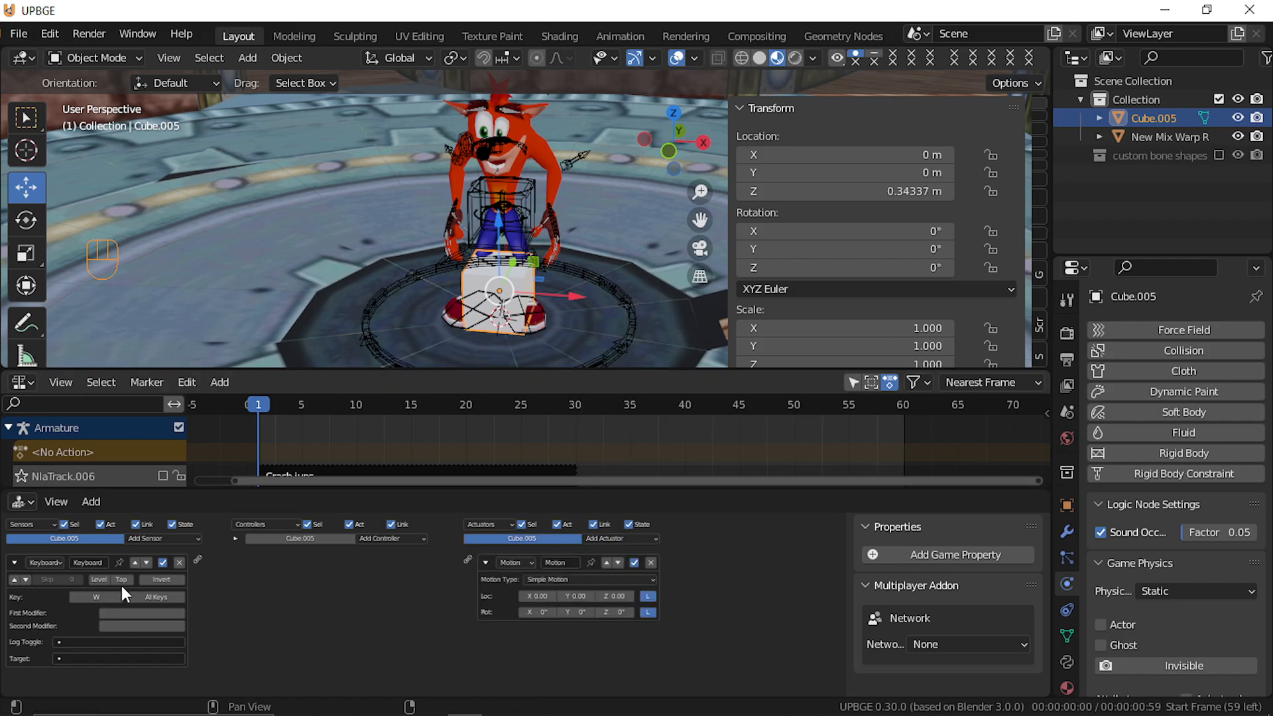
{"action": "left_click_drag", "start_coordinate": [197, 560], "coordinate": [468, 560]}
{"action": "left_click", "coordinate": [553, 581]}
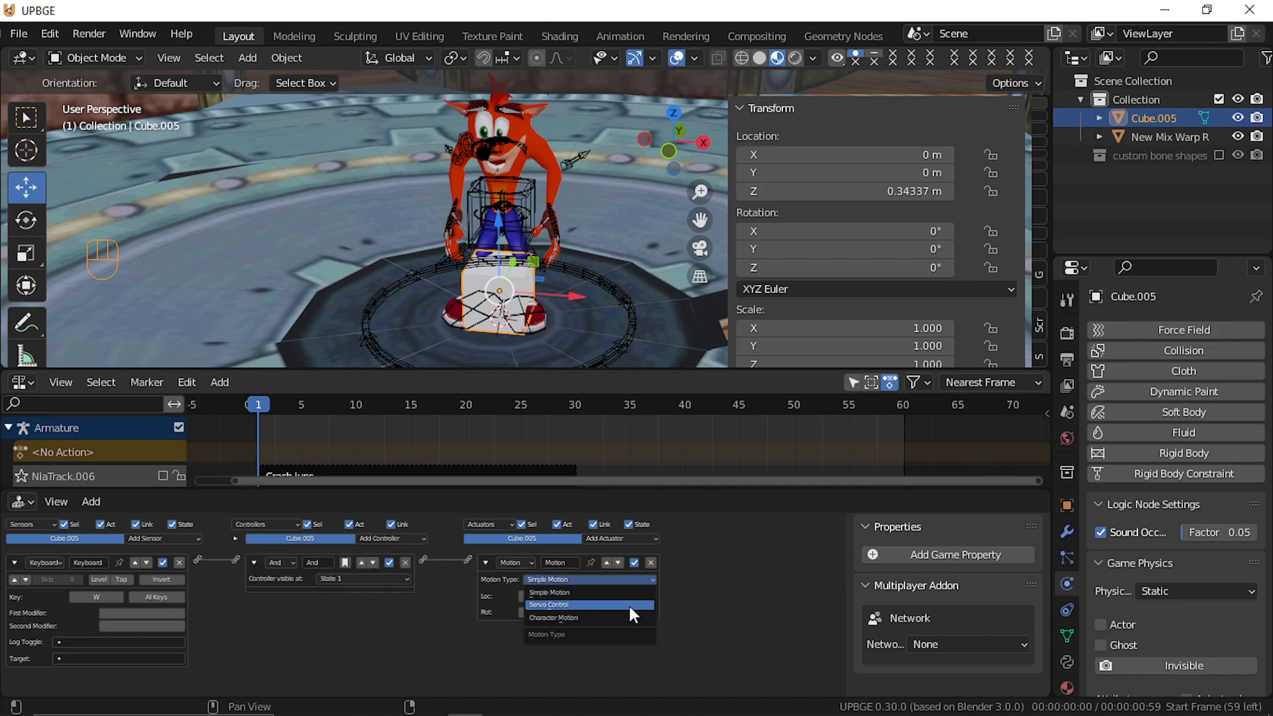
{"action": "left_click", "coordinate": [596, 588]}
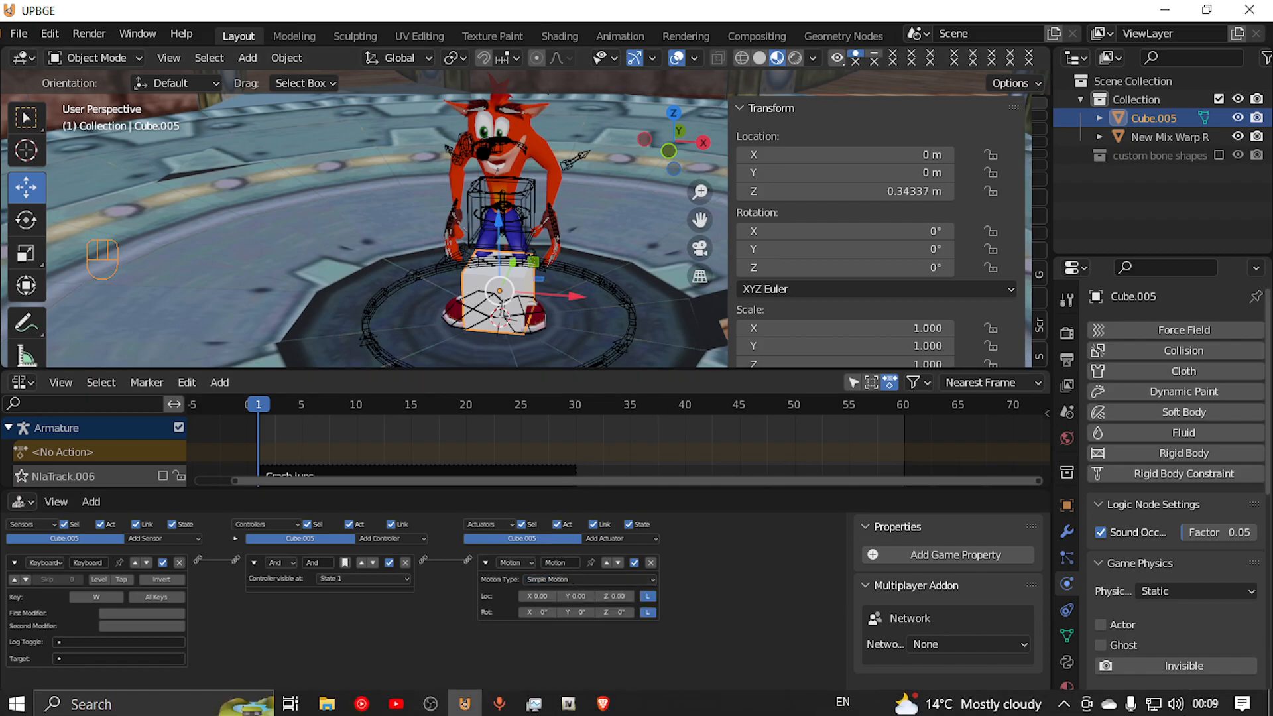
Set the cube's game physics type to Dynamic.
{"action": "scroll", "coordinate": [1168, 613], "scroll_direction": "down", "scroll_amount": 2}
{"action": "scroll", "coordinate": [1167, 603], "scroll_direction": "down", "scroll_amount": 2}
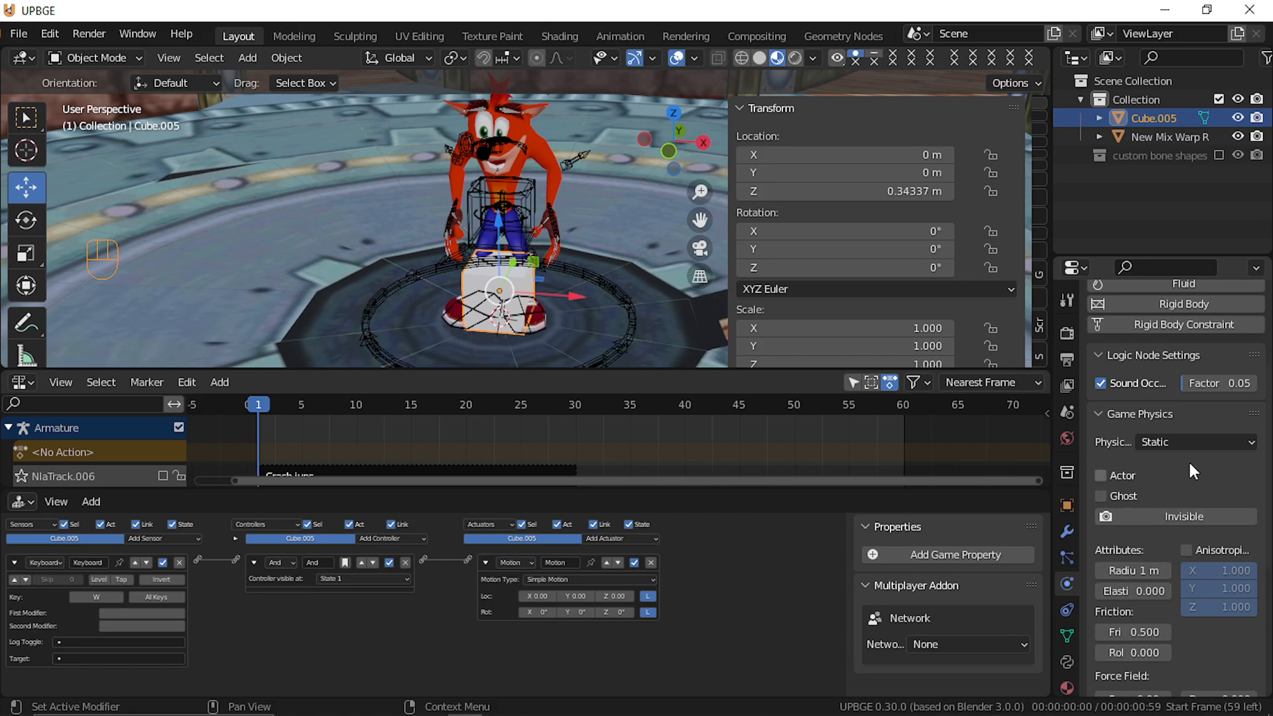
{"action": "left_click", "coordinate": [1208, 443]}
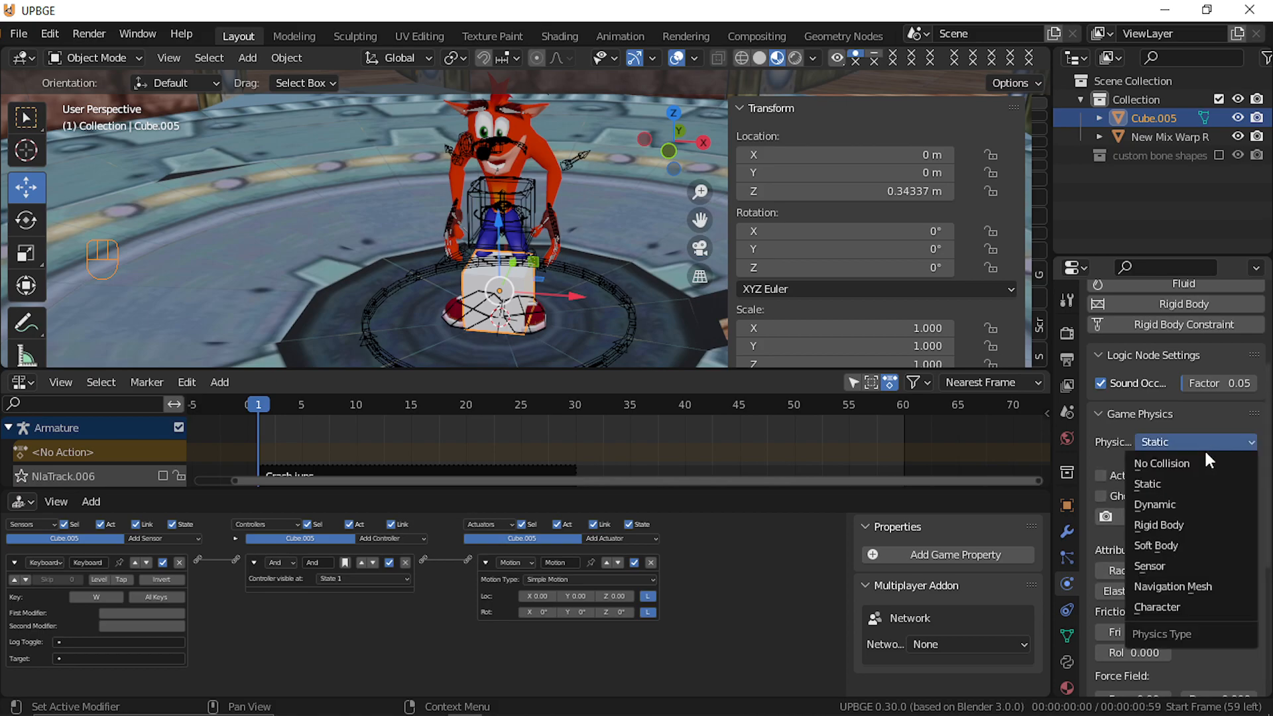
{"action": "left_click", "coordinate": [1188, 504]}
Enable Collision Bounds on the cube with the Convex Hull shape and briefly run the game to test it.
{"action": "scroll", "coordinate": [1170, 583], "scroll_direction": "down", "scroll_amount": 3}
{"action": "scroll", "coordinate": [1169, 596], "scroll_direction": "down", "scroll_amount": 9}
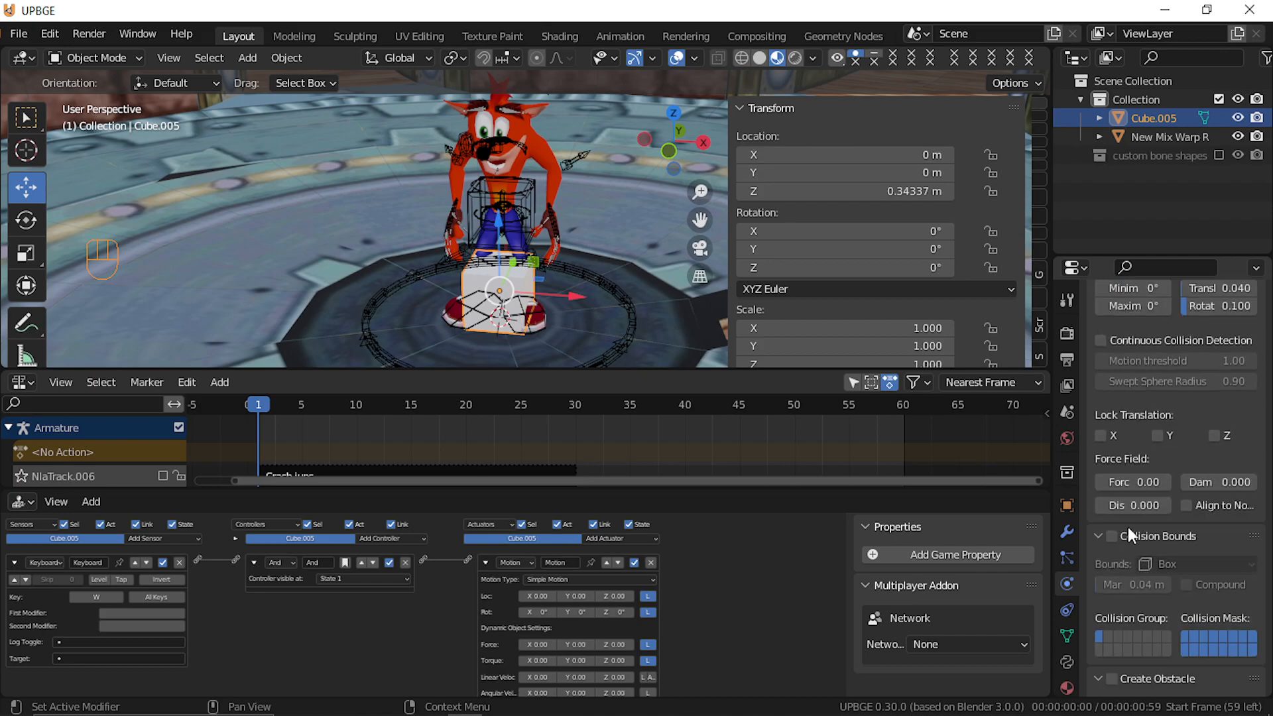
{"action": "left_click", "coordinate": [1112, 537]}
{"action": "left_click", "coordinate": [1196, 564]}
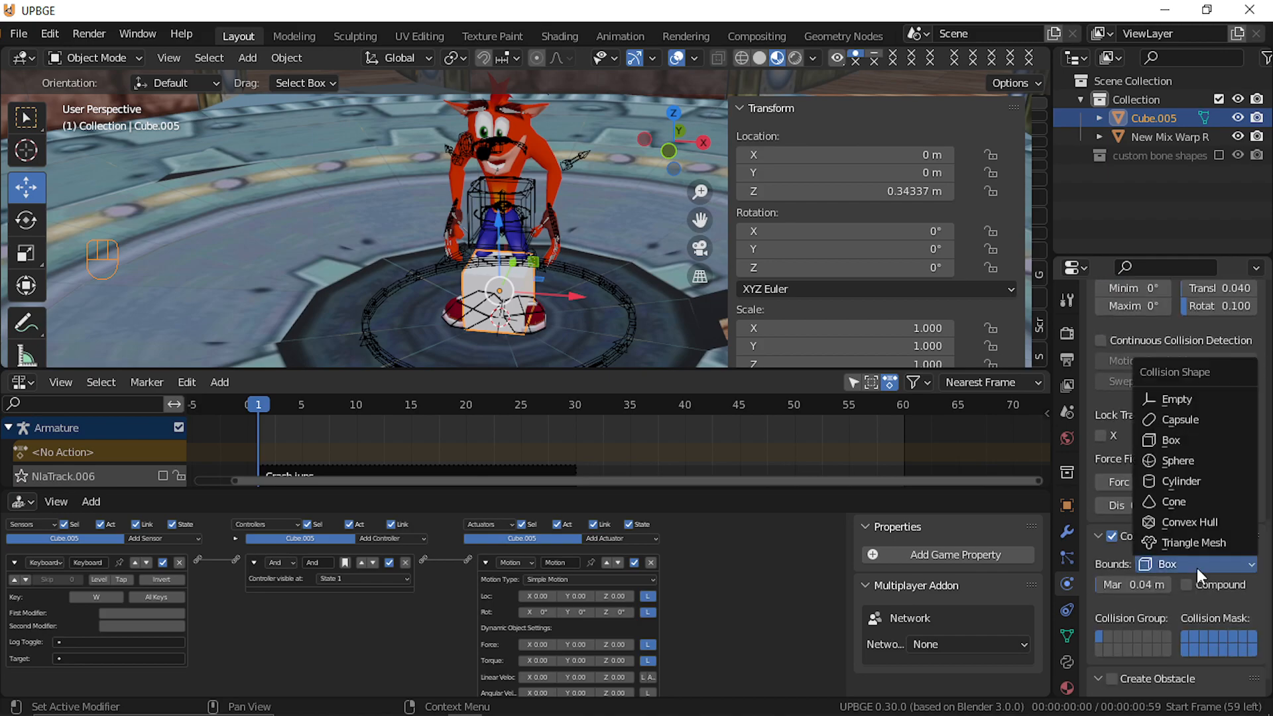
{"action": "left_click", "coordinate": [1188, 523]}
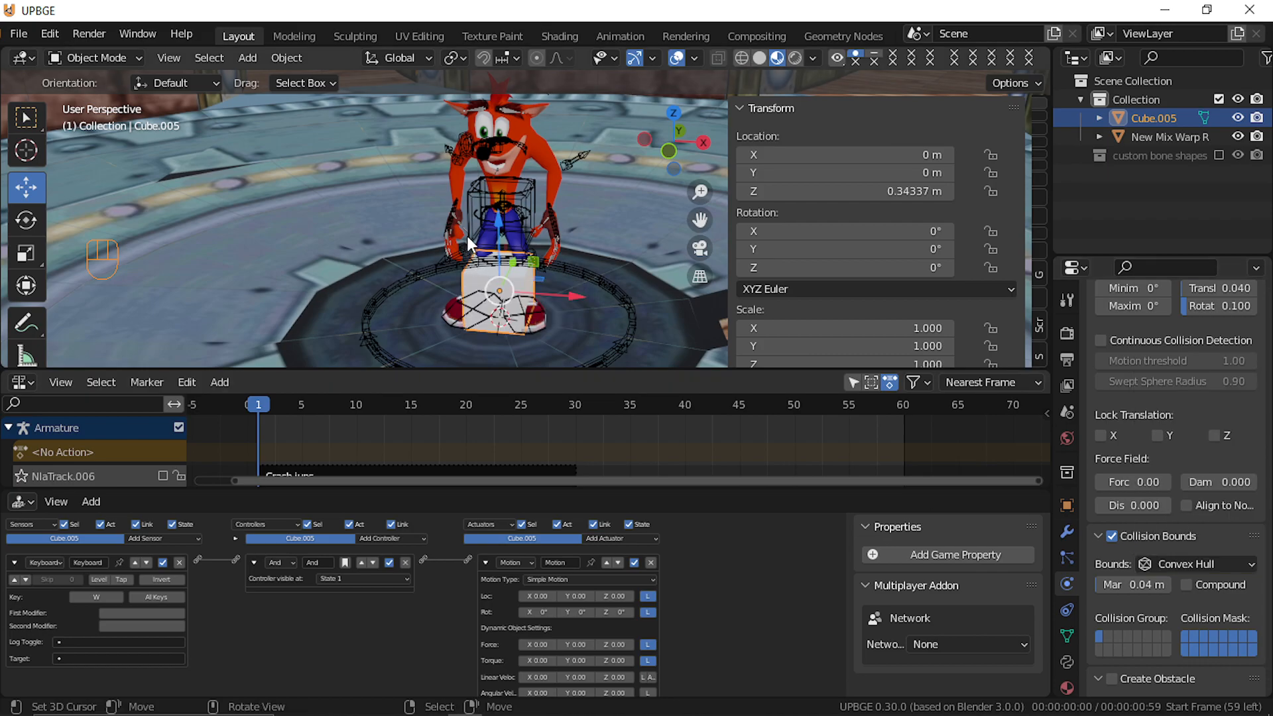
{"action": "key", "text": "p"}
{"action": "key", "text": "Escape"}
Change the cube's collision bounds shape to Box and test-run the game.
{"action": "left_click", "coordinate": [1200, 564]}
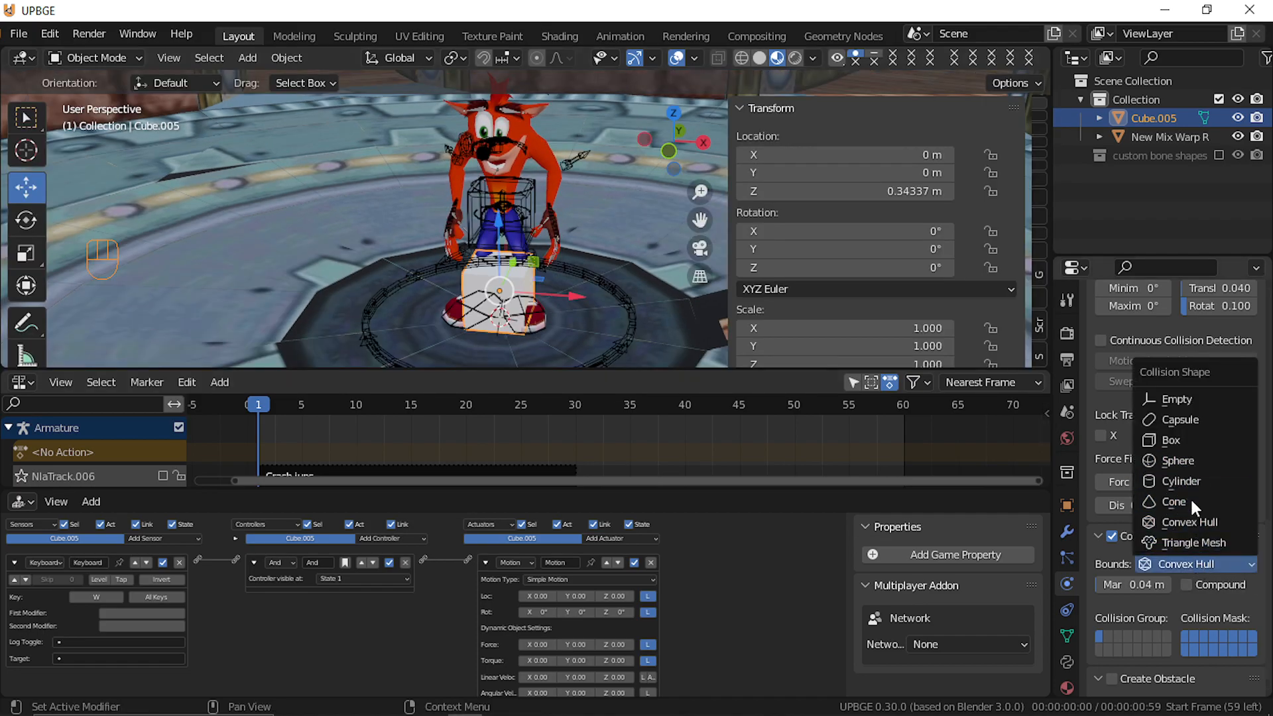
{"action": "left_click", "coordinate": [1187, 440]}
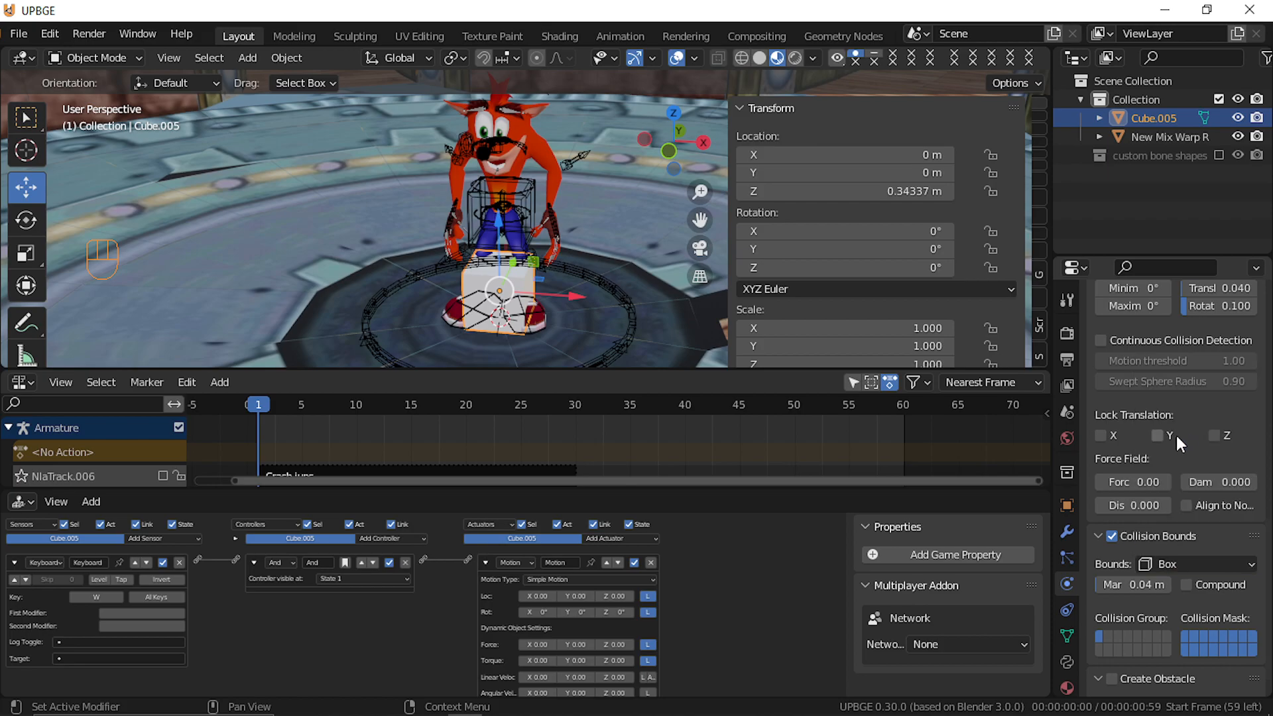
{"action": "key", "text": "p"}
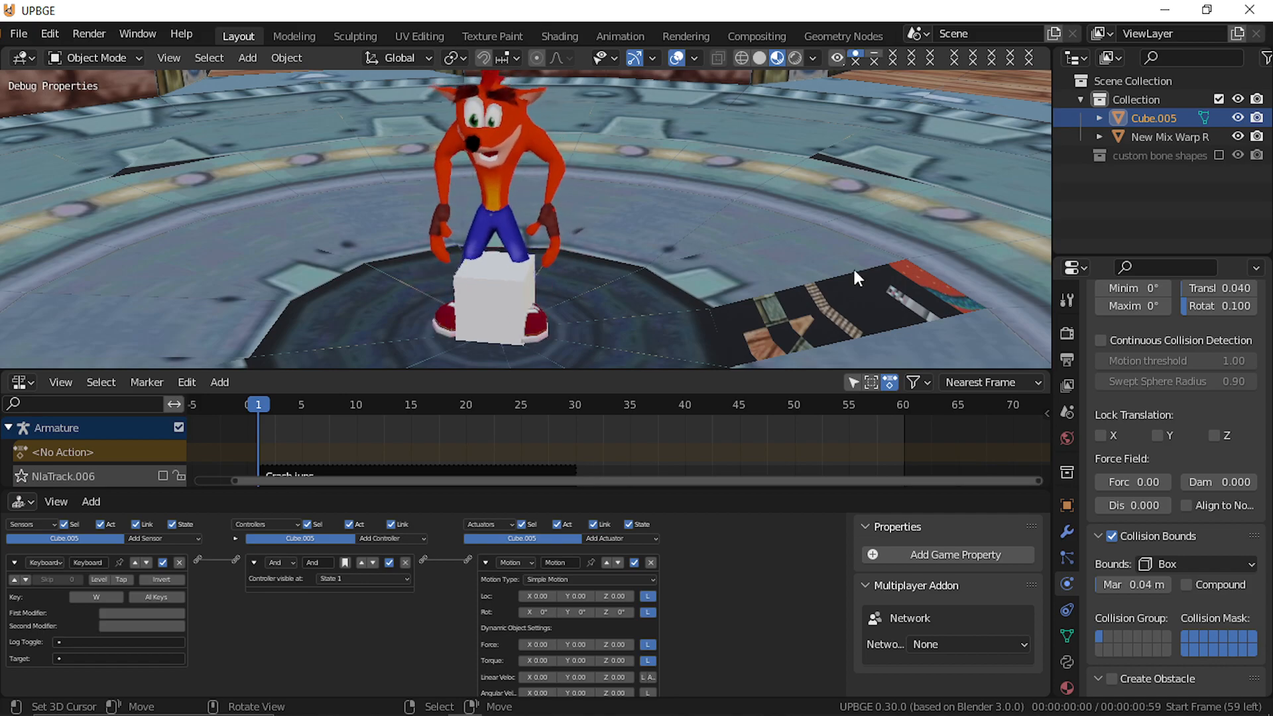
{"action": "key", "text": "Escape"}
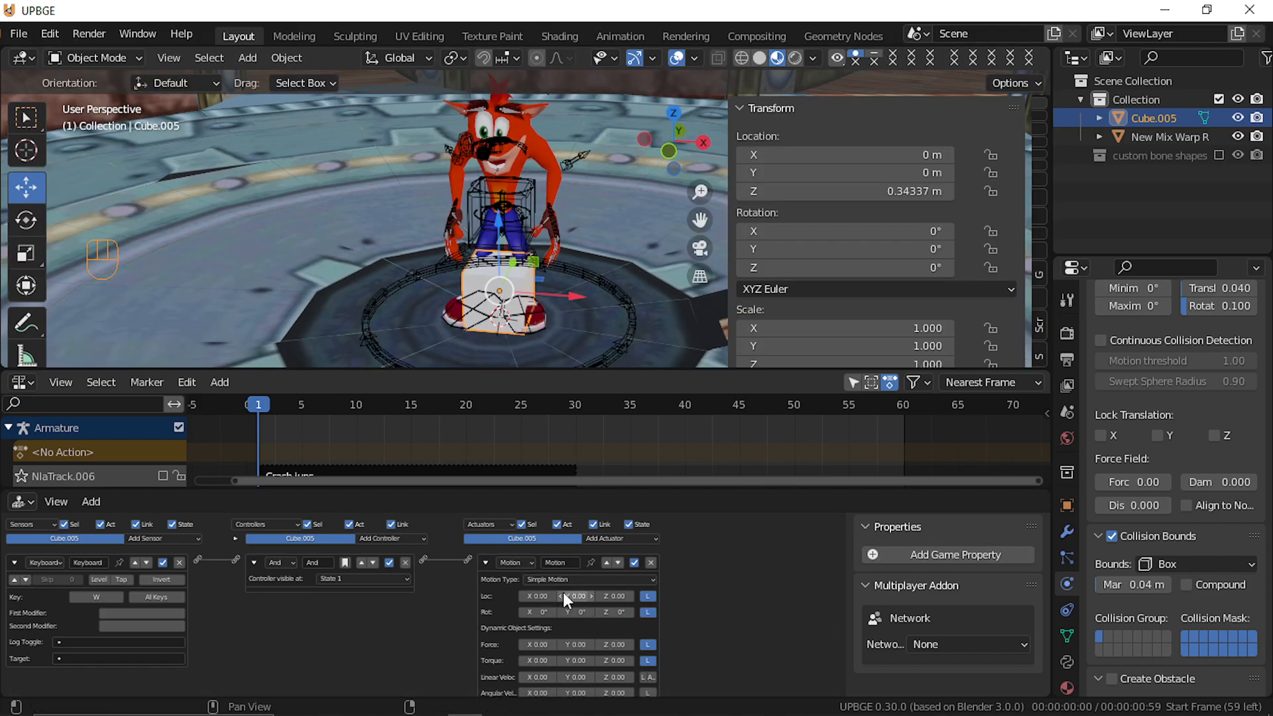
Set the Motion actuator's local Y location to -0.10.
{"action": "key", "text": "minus"}
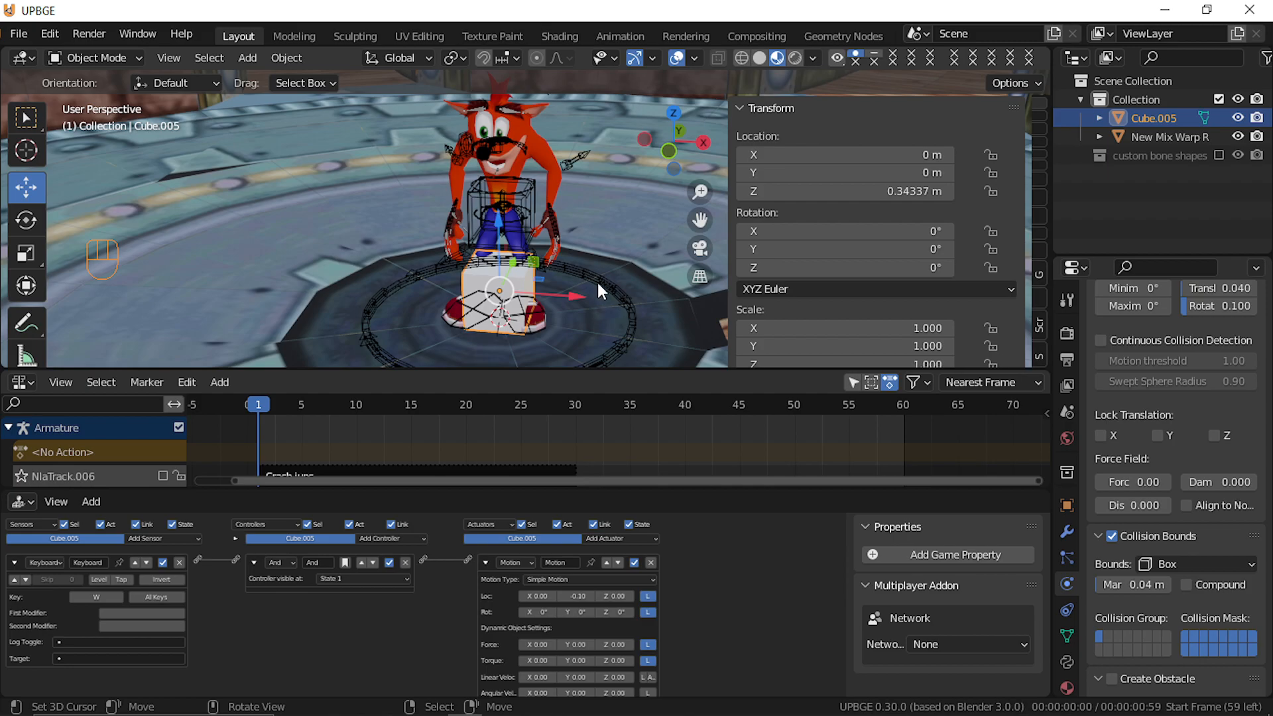
Test-run the game with the cube's current motion logic.
{"action": "key", "text": "p"}
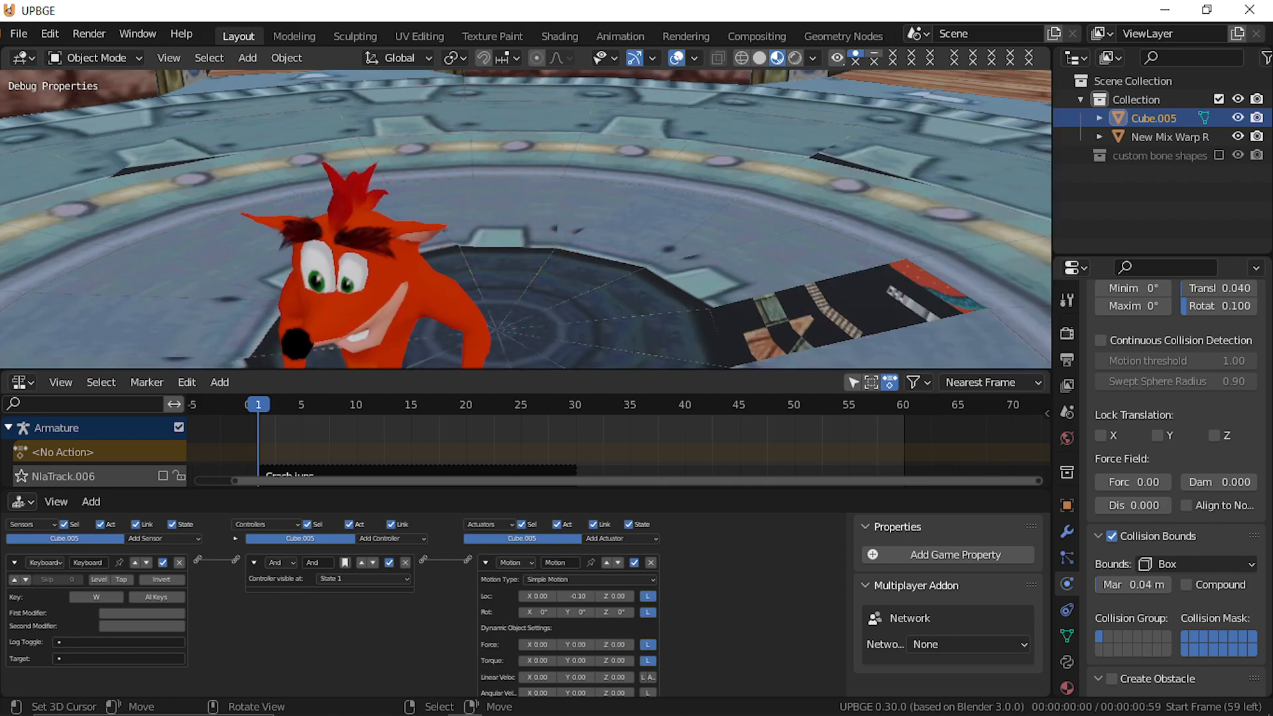
{"action": "key", "text": "Escape"}
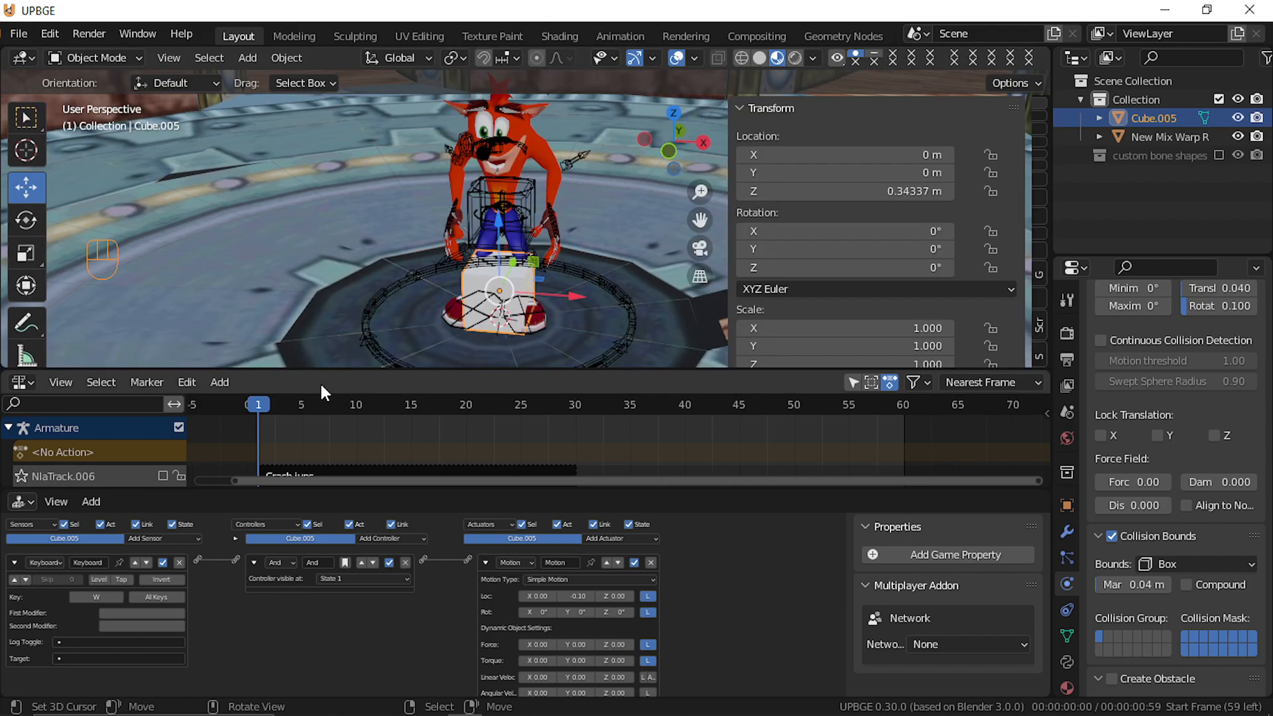
Collapse the cube's existing Motion actuator and add a second Motion actuator.
{"action": "left_click", "coordinate": [486, 562]}
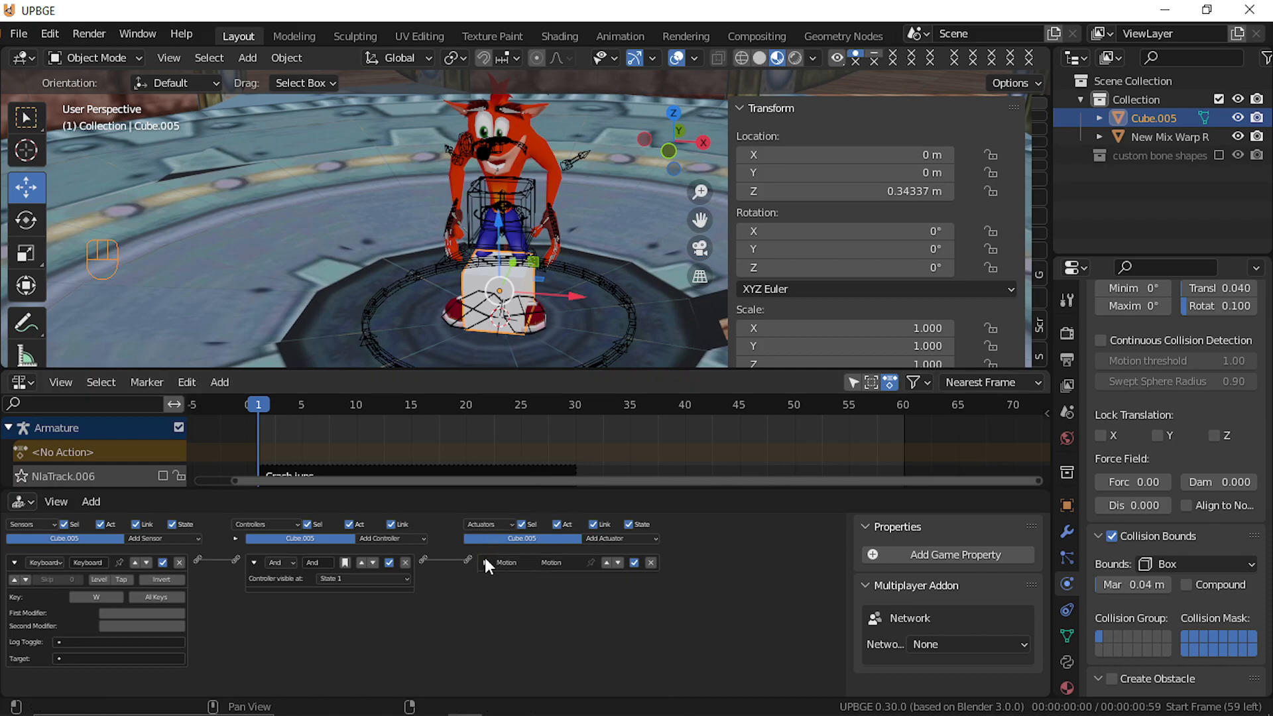
{"action": "left_click", "coordinate": [611, 541]}
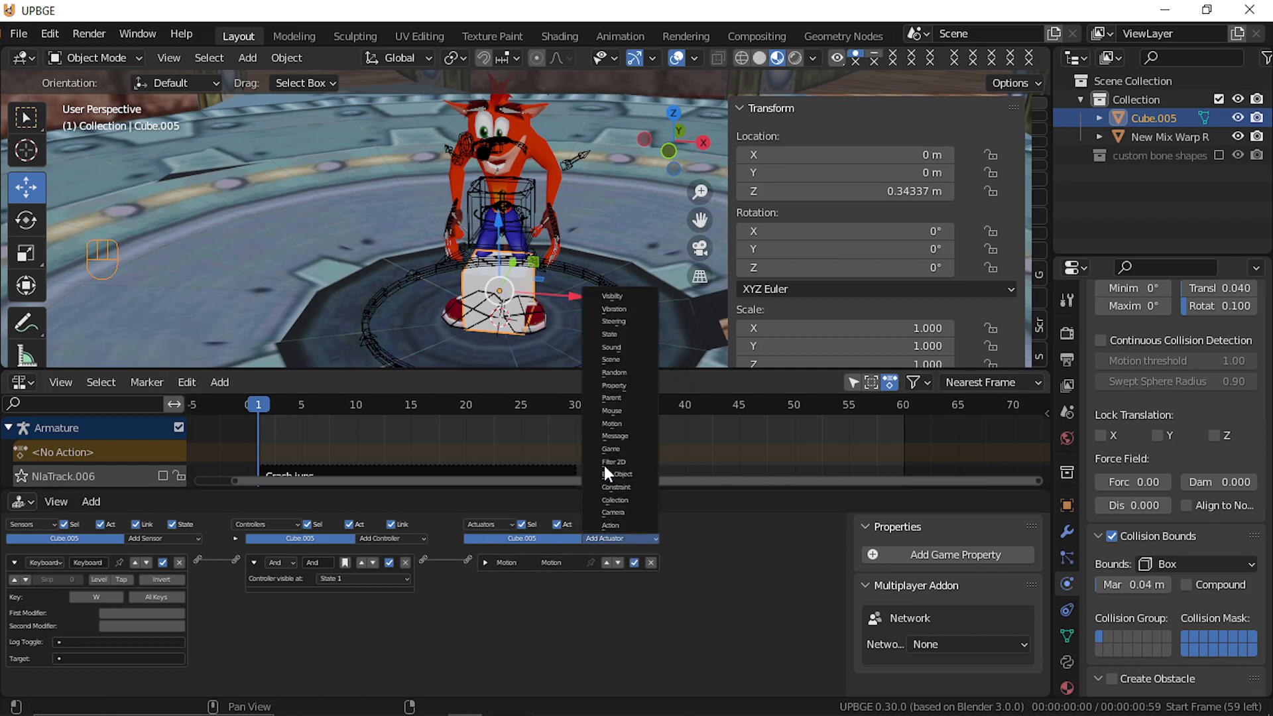
{"action": "left_click", "coordinate": [612, 423]}
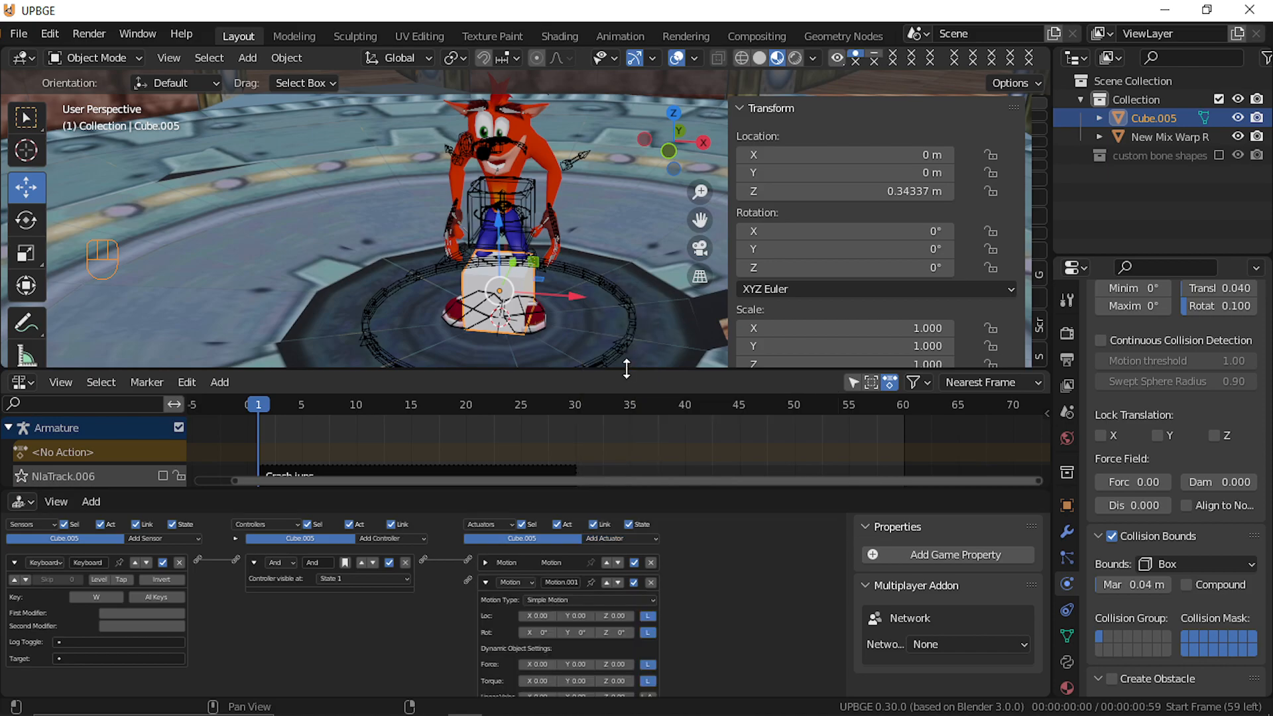
Add a second Keyboard sensor to the cube and assign it the S key.
{"action": "left_click", "coordinate": [15, 560]}
{"action": "left_click", "coordinate": [150, 540]}
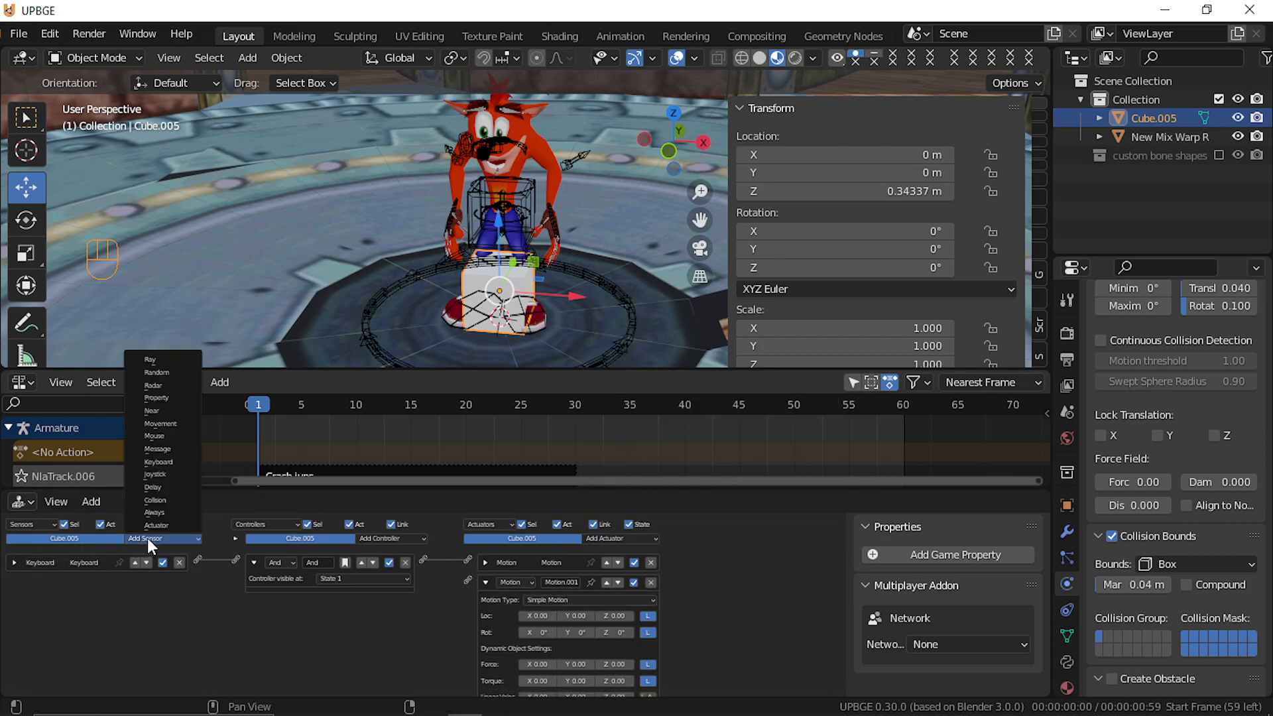
{"action": "left_click", "coordinate": [169, 462]}
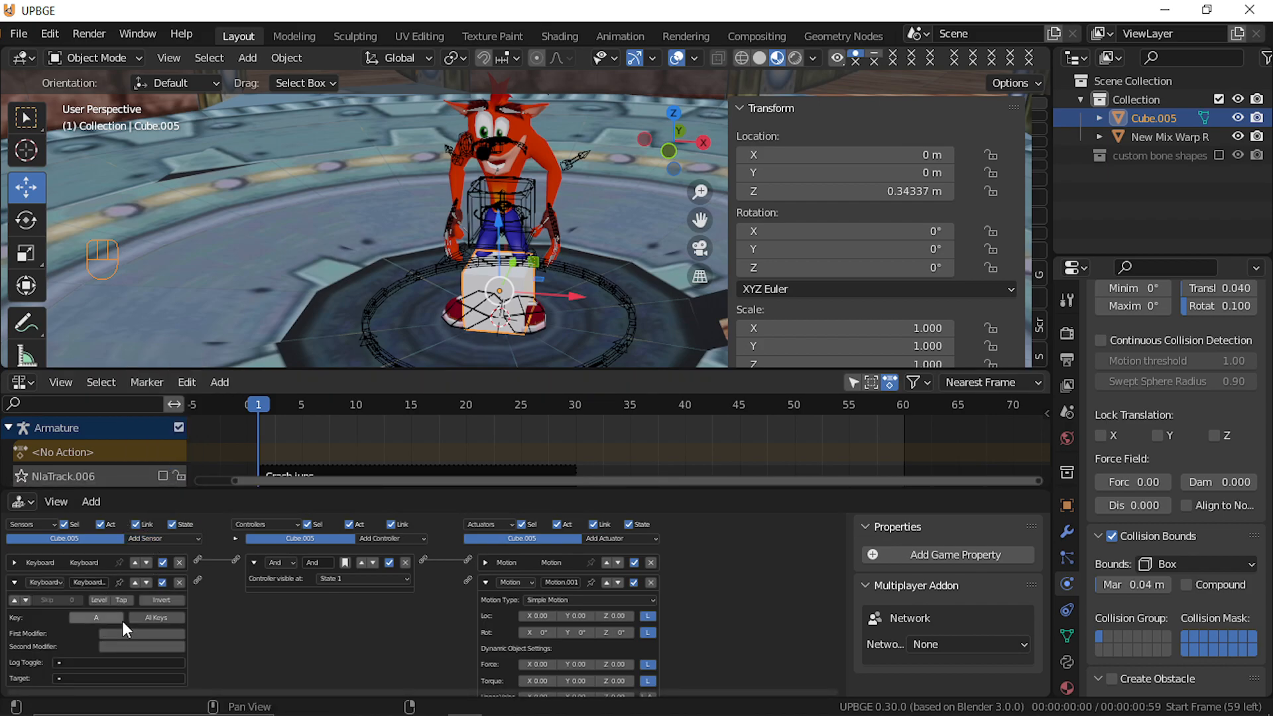
{"action": "key", "text": "a"}
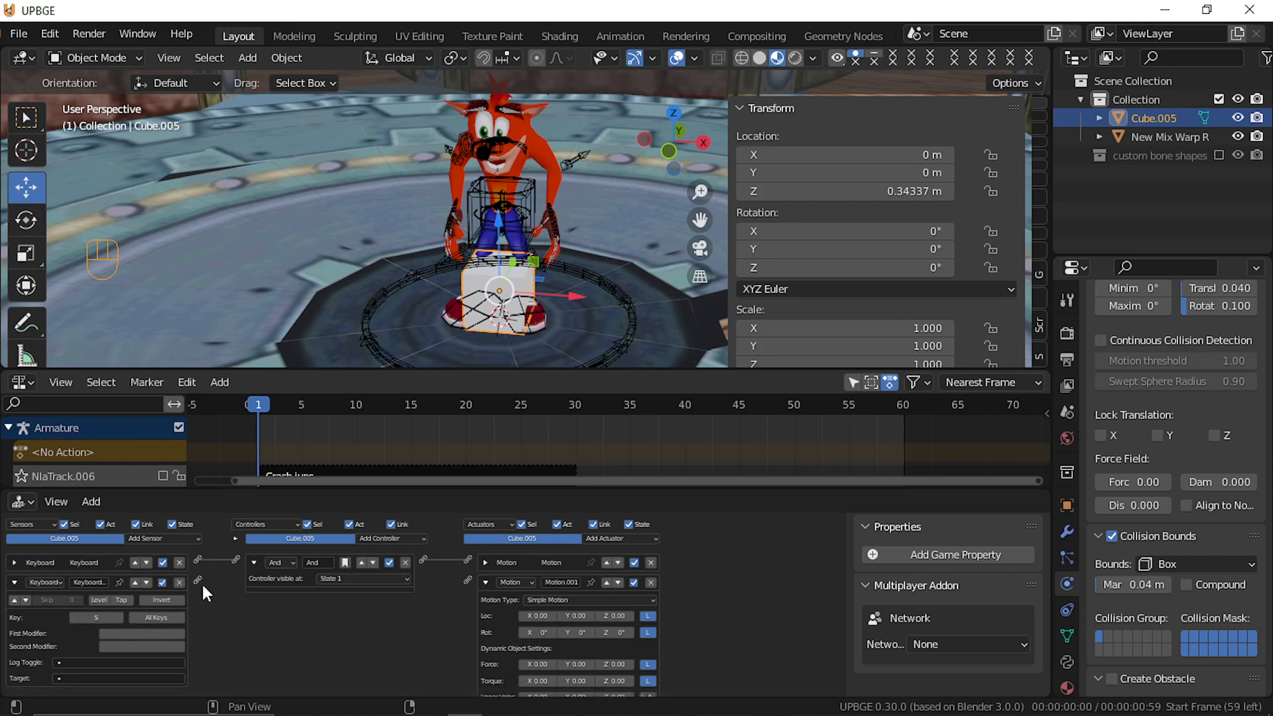
Link the S keyboard sensor to the second Motion actuator and set that actuator's local Y location to 0.10.
{"action": "left_click_drag", "start_coordinate": [199, 579], "coordinate": [467, 583]}
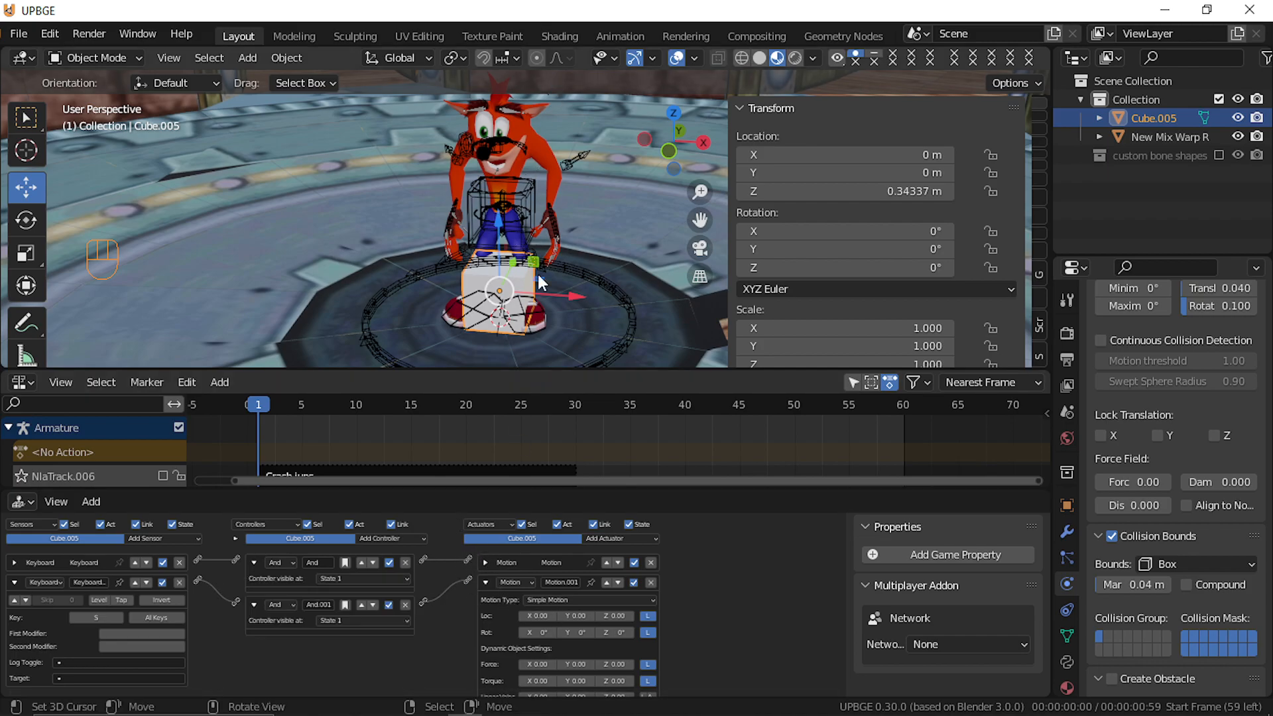
{"action": "left_click", "coordinate": [592, 616]}
Run the game and test moving the character back and forth with the W and S controls.
{"action": "key", "text": "p"}
{"action": "key", "text": "s"}
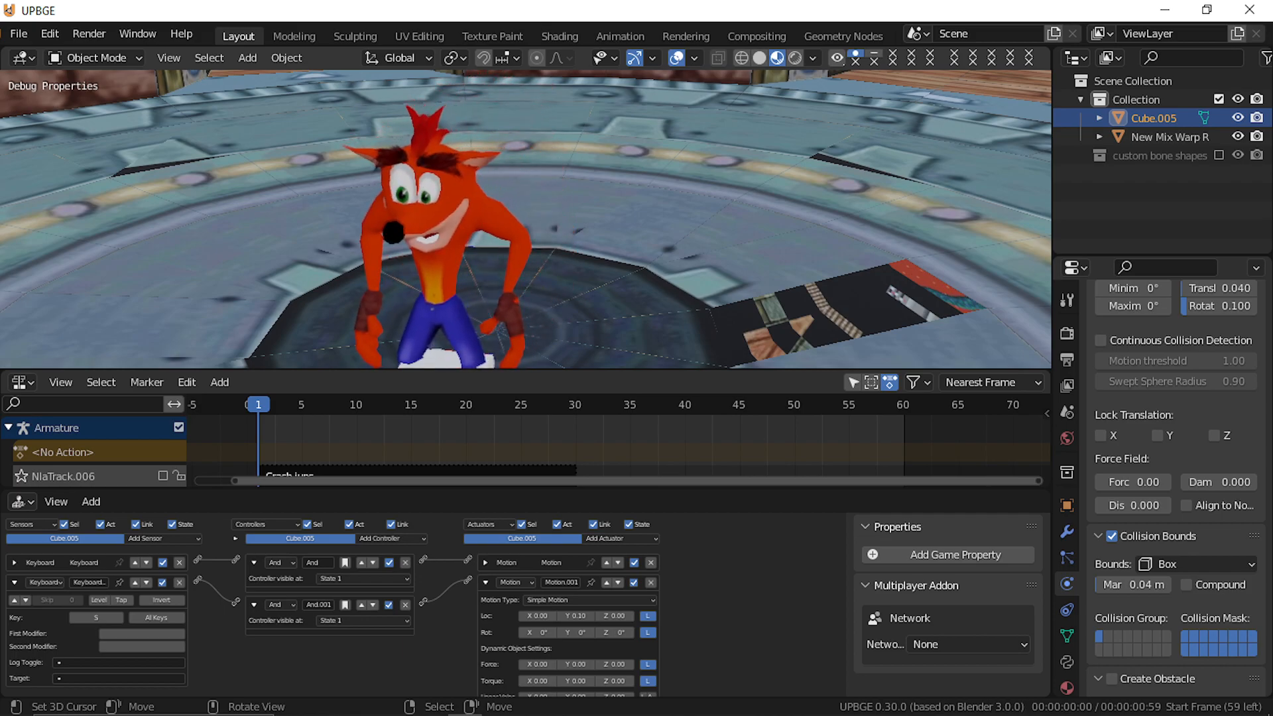
{"action": "key", "text": "w"}
{"action": "key", "text": "s"}
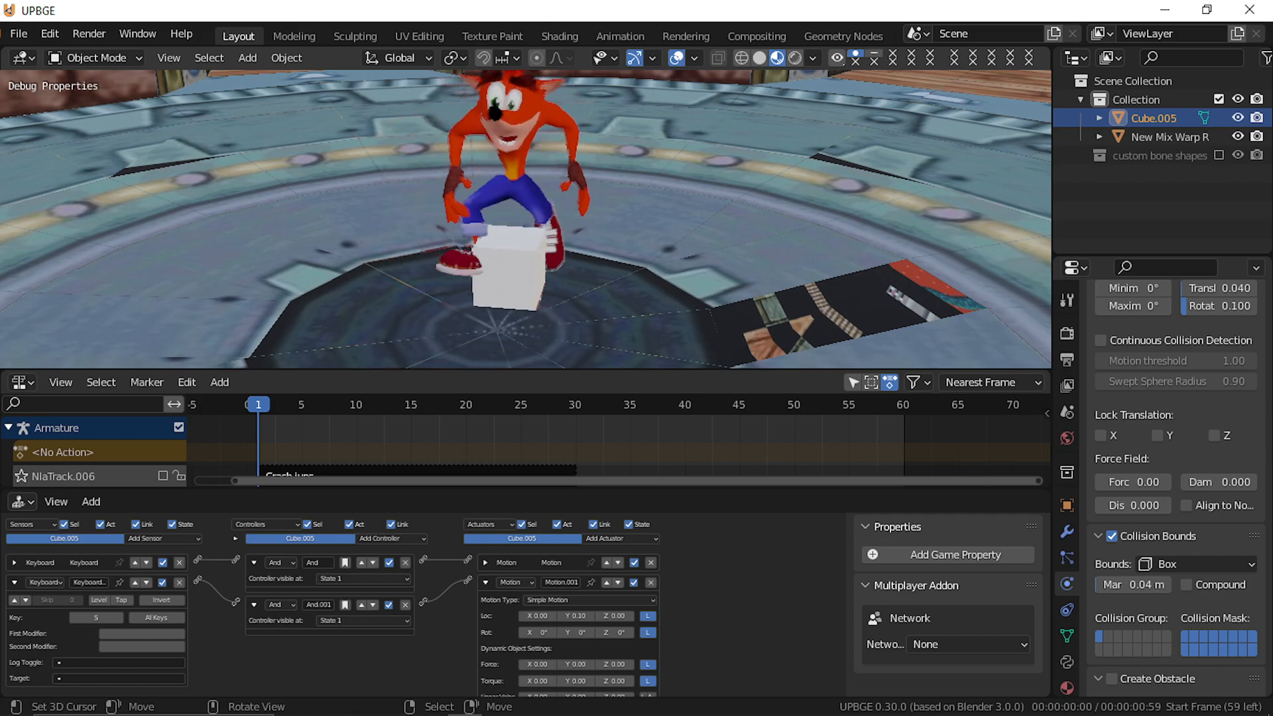
{"action": "key", "text": "w"}
{"action": "key", "text": "s"}
{"action": "key", "text": "w"}
{"action": "key", "text": "s"}
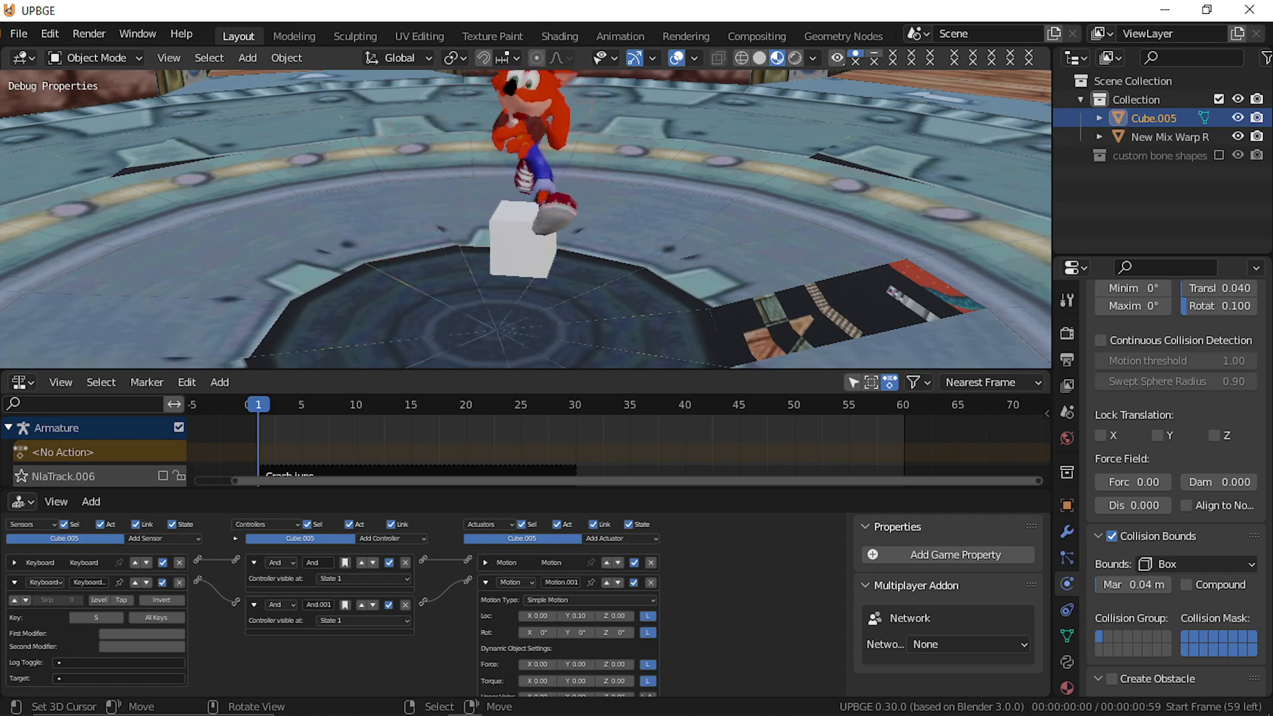
{"action": "key", "text": "w"}
{"action": "key", "text": "s"}
{"action": "key", "text": "w"}
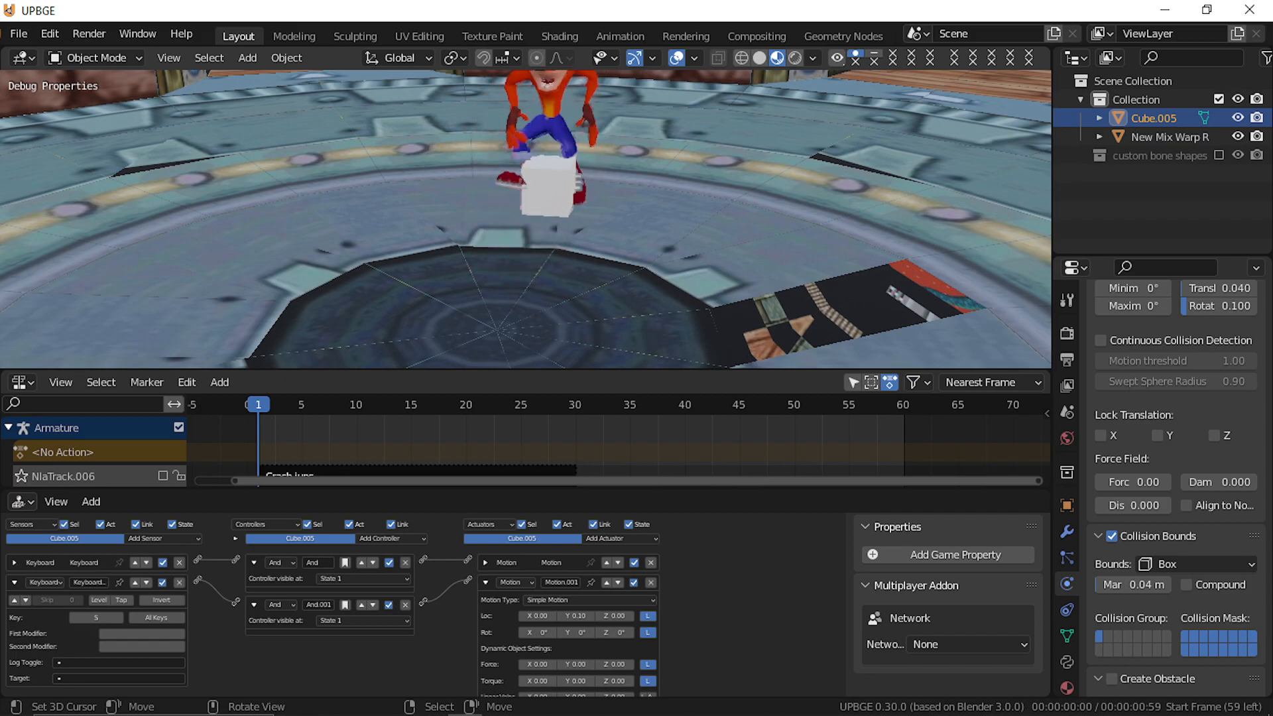
{"action": "key", "text": "s"}
{"action": "key", "text": "w"}
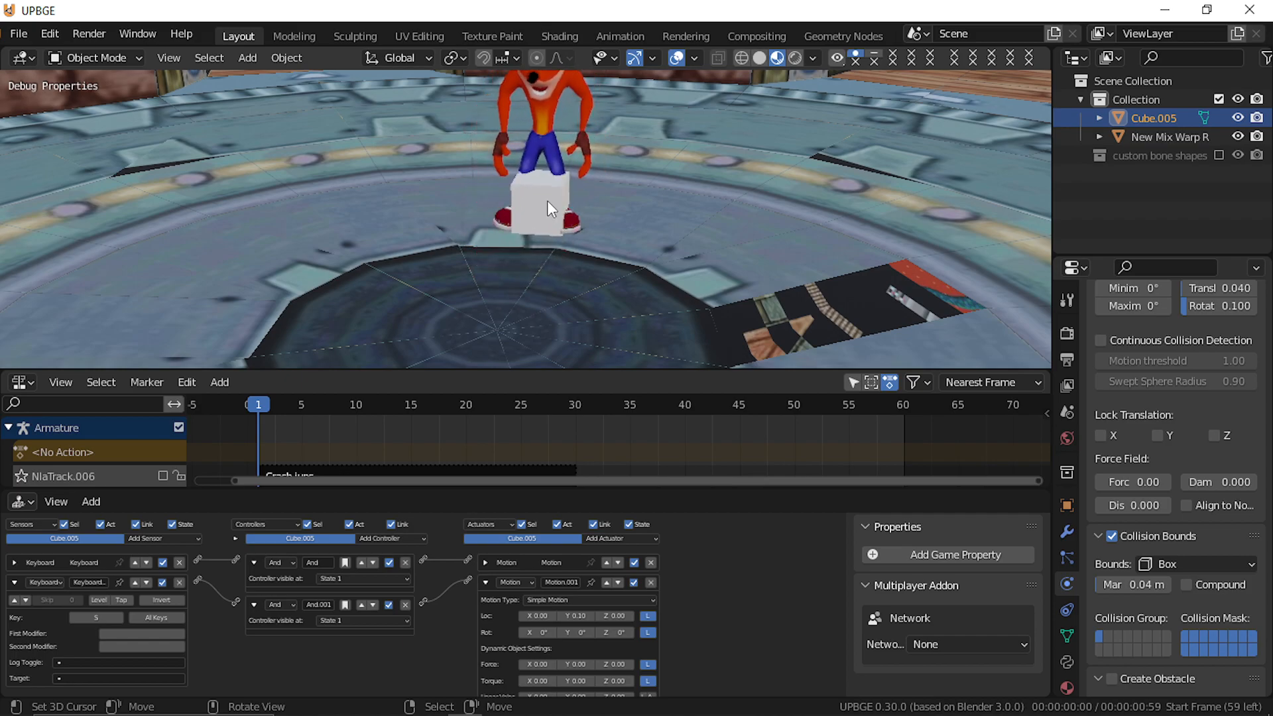
{"action": "key", "text": "Escape"}
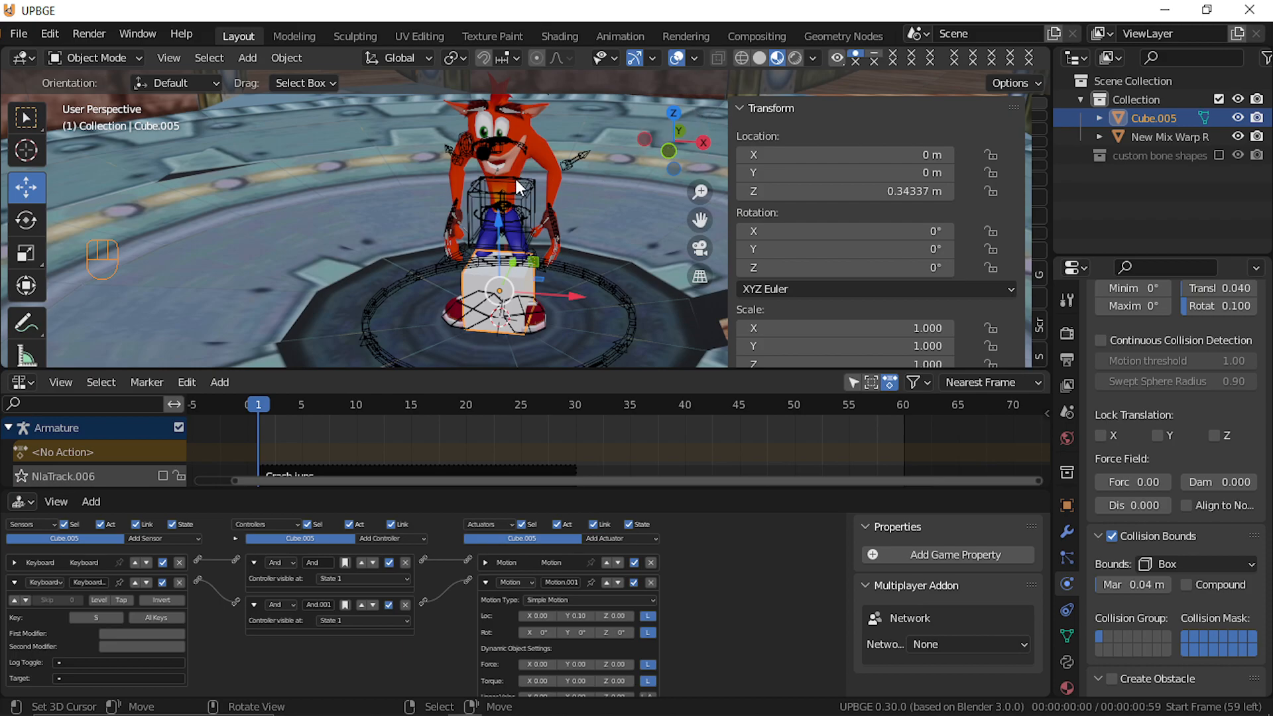
Enlarge the 3D viewport over the timeline and collapse all of the cube's expanded logic bricks.
{"action": "left_click", "coordinate": [517, 198]}
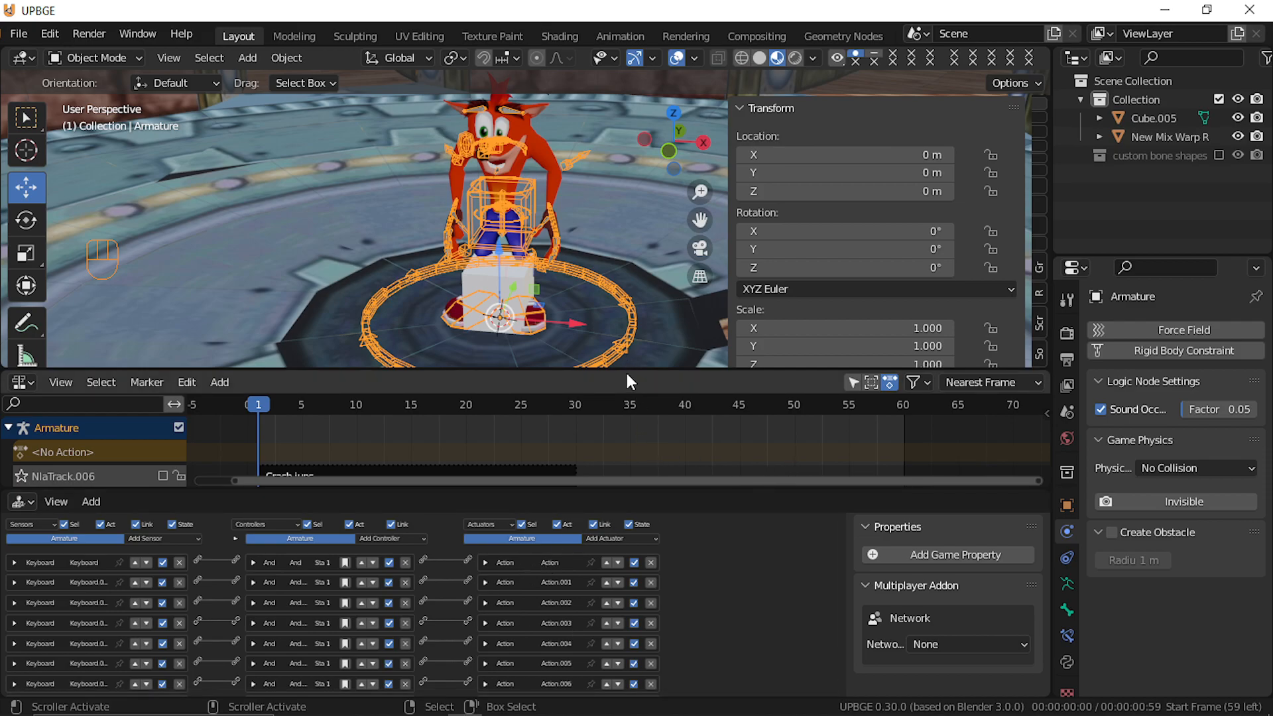
{"action": "left_click_drag", "start_coordinate": [626, 370], "coordinate": [605, 476]}
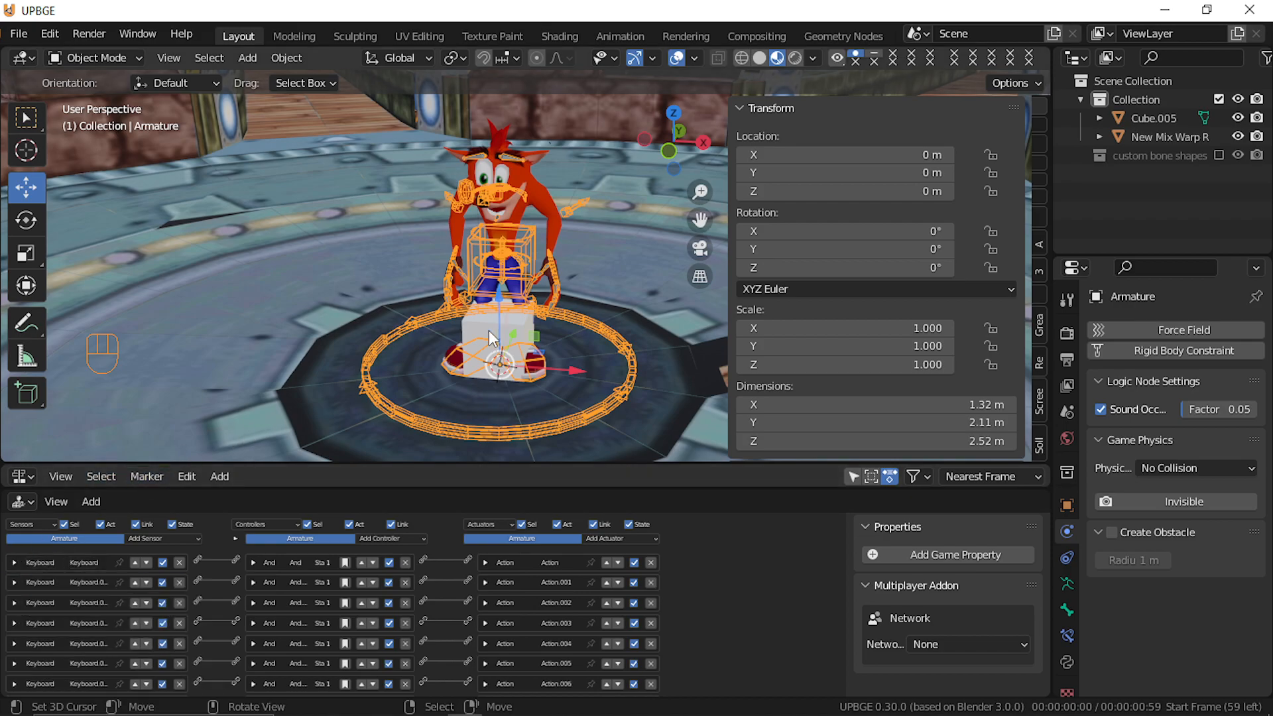
{"action": "left_click", "coordinate": [469, 333]}
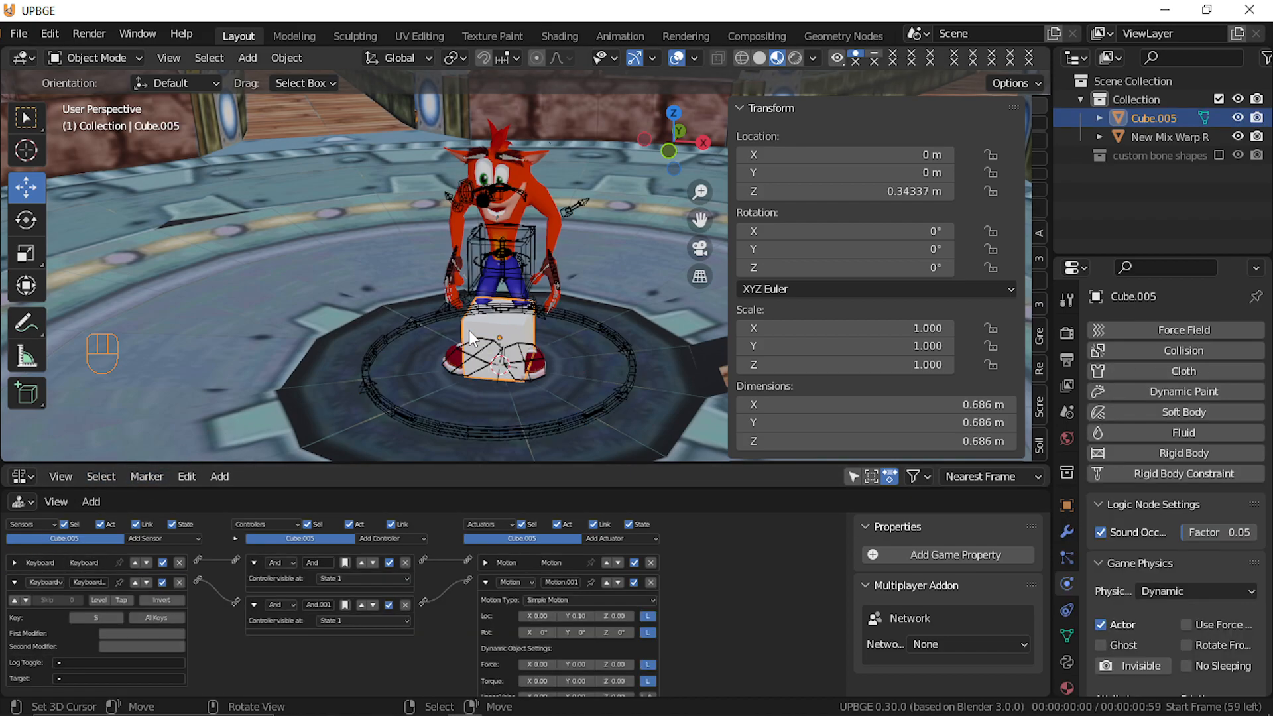
{"action": "left_click", "coordinate": [486, 582]}
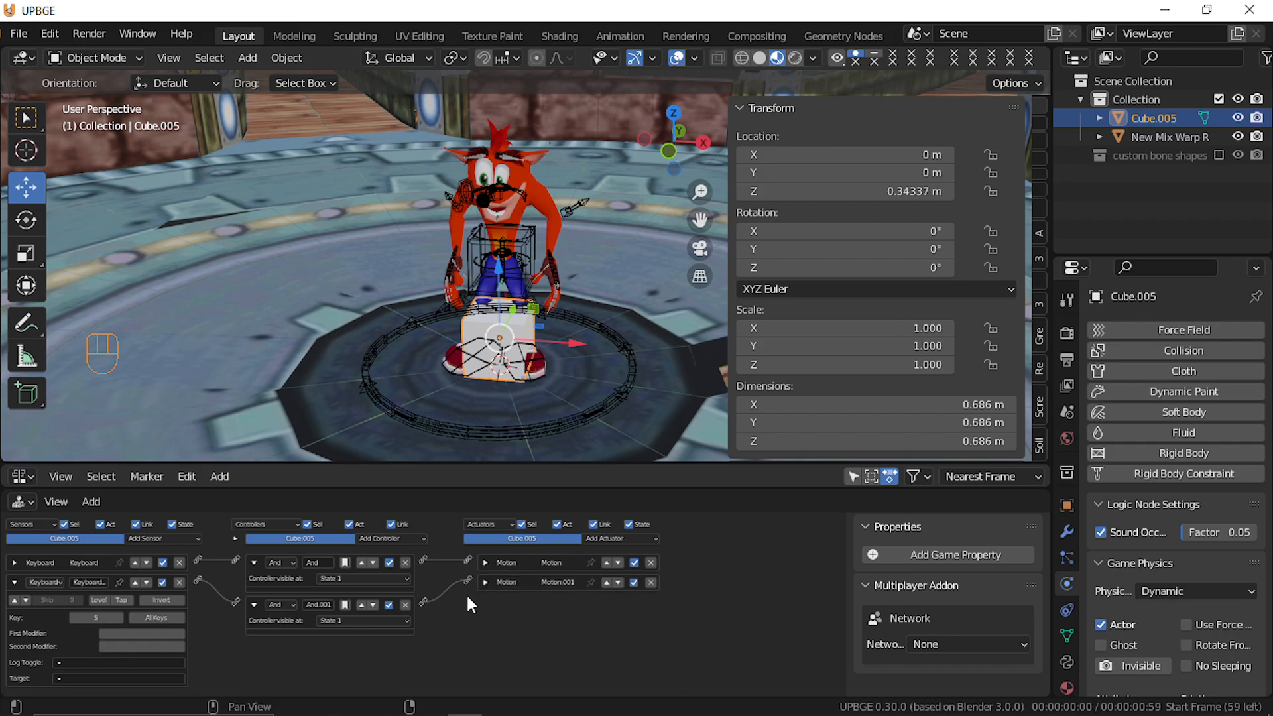
{"action": "left_click", "coordinate": [254, 605]}
{"action": "left_click", "coordinate": [252, 562]}
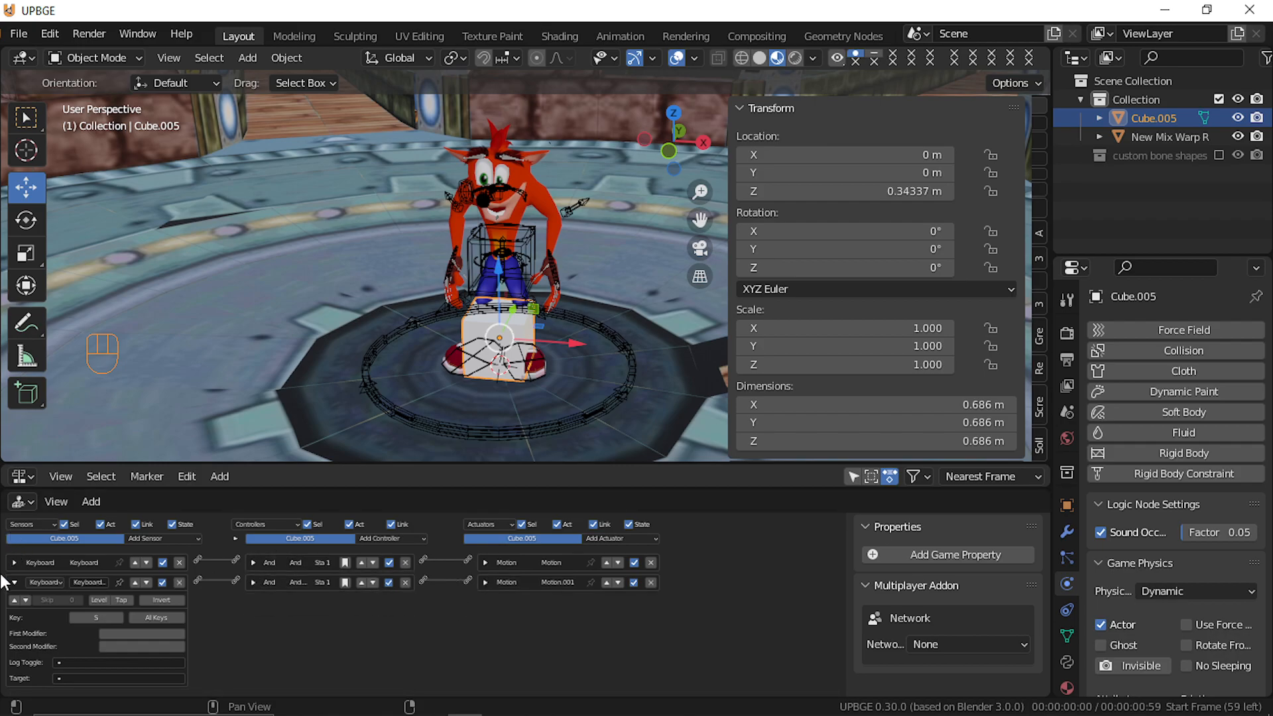
{"action": "left_click", "coordinate": [14, 582]}
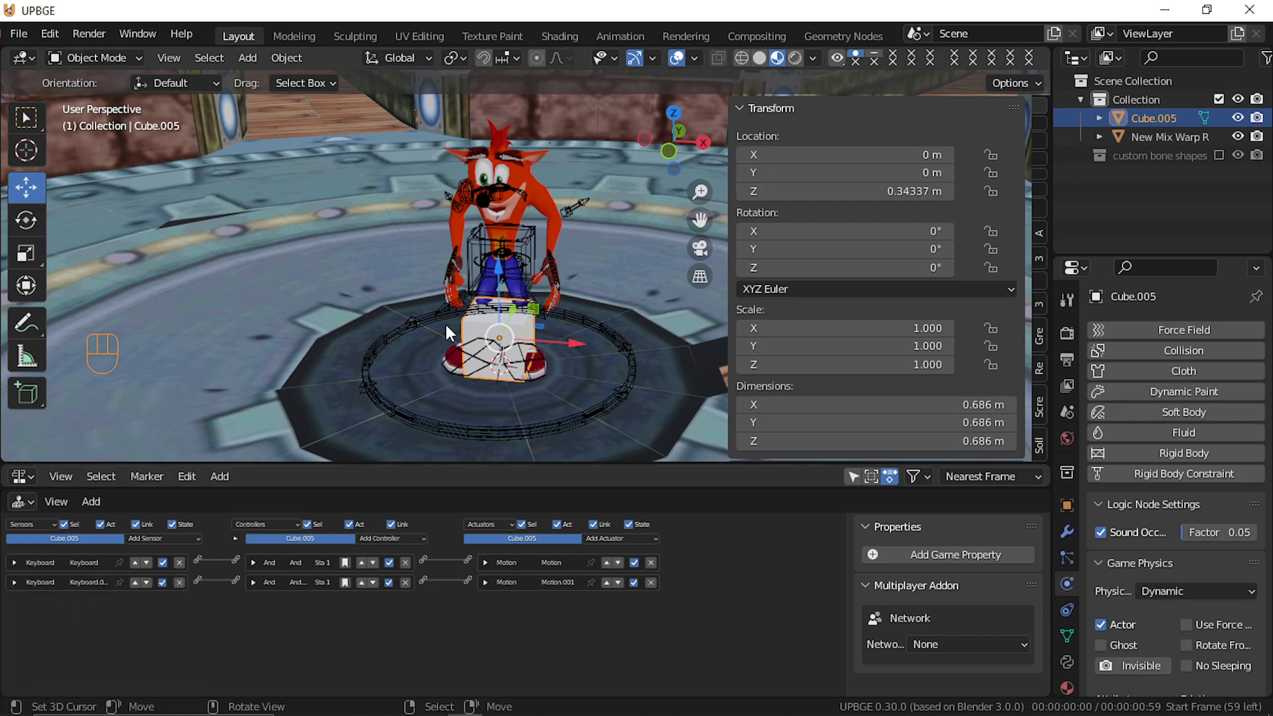
Examine the cube from the side and review its game physics settings.
{"action": "key", "text": "shift+grave"}
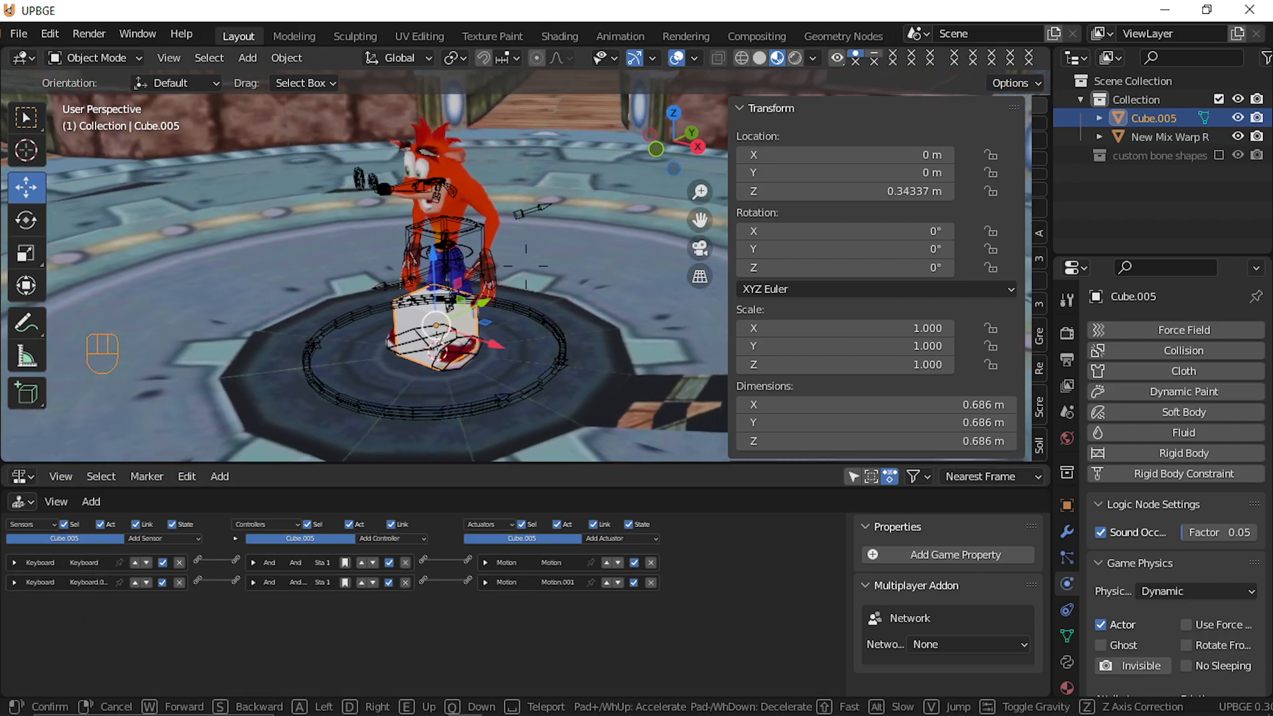
{"action": "left_click", "coordinate": [460, 352]}
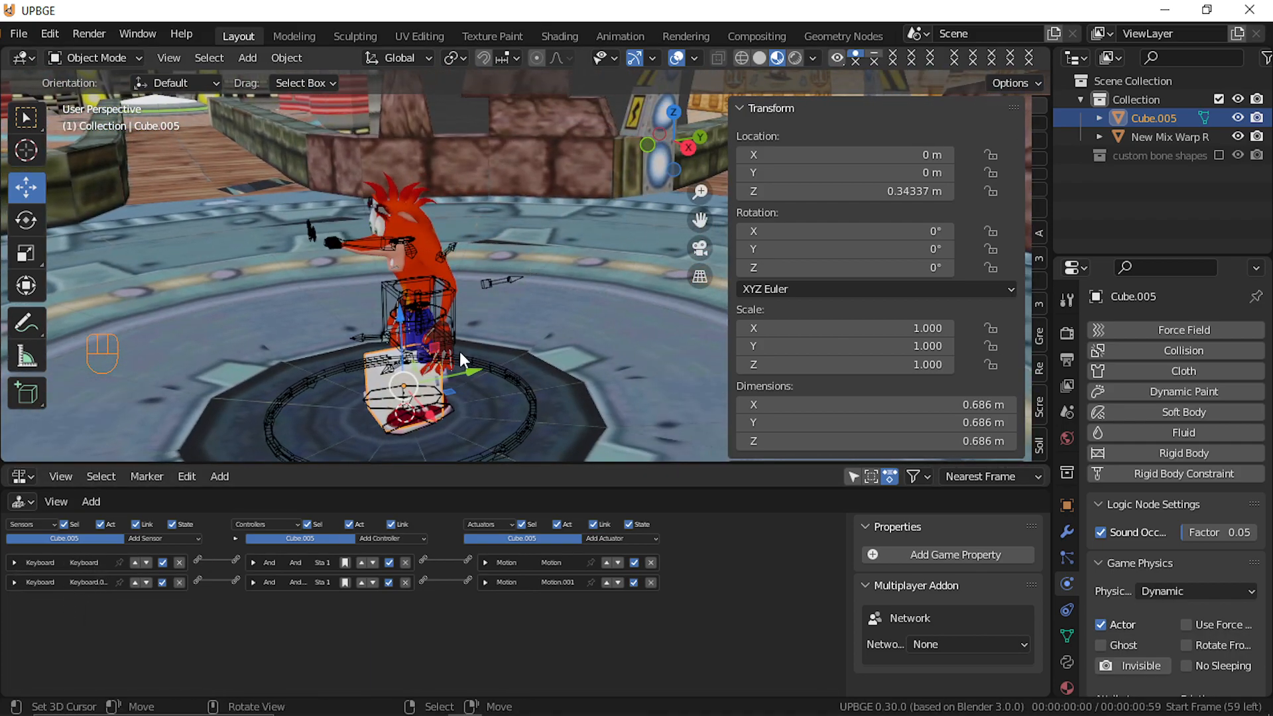
{"action": "left_click", "coordinate": [371, 384]}
{"action": "left_click", "coordinate": [373, 383]}
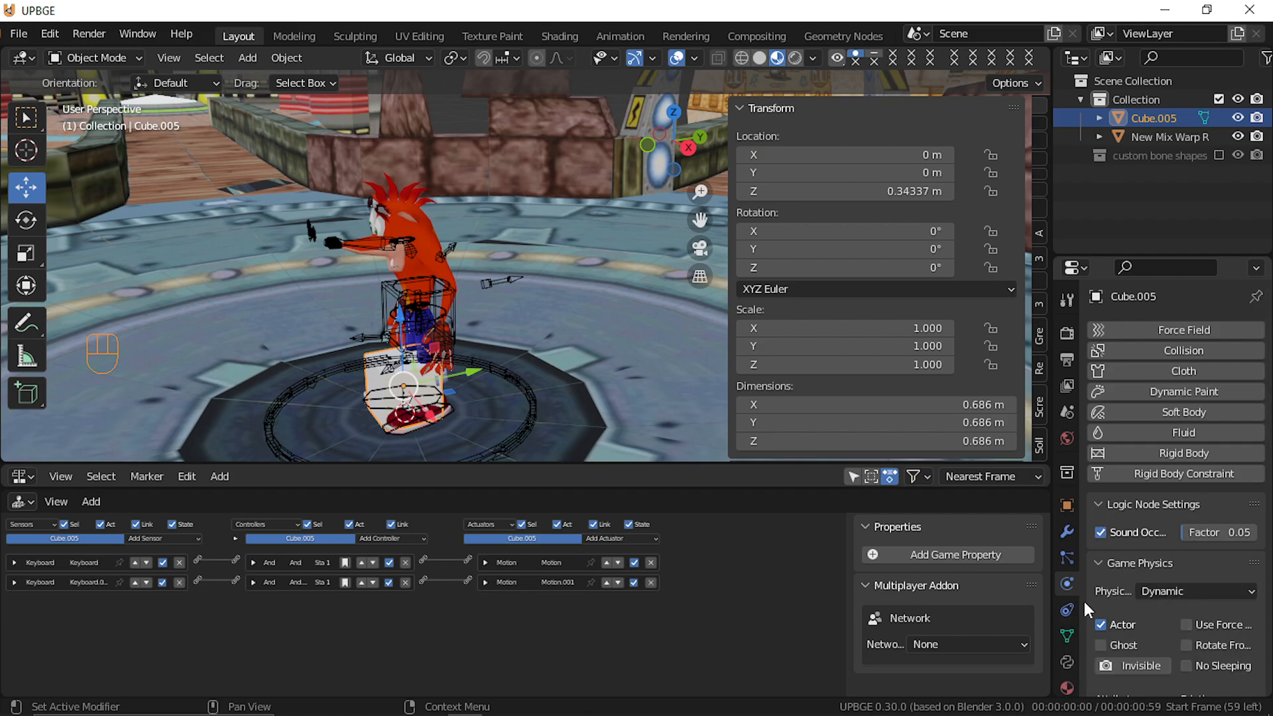
{"action": "scroll", "coordinate": [1119, 577], "scroll_direction": "down", "scroll_amount": 4}
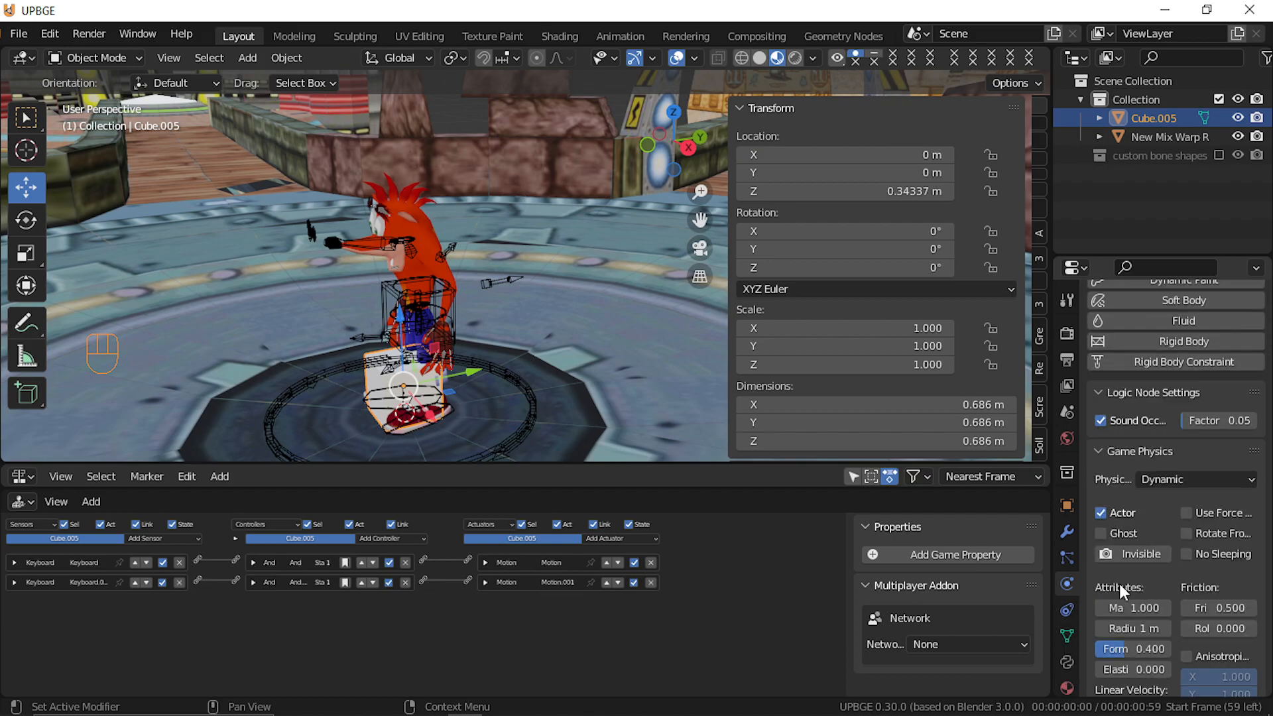
{"action": "scroll", "coordinate": [1128, 566], "scroll_direction": "down", "scroll_amount": 5}
{"action": "scroll", "coordinate": [1128, 565], "scroll_direction": "up", "scroll_amount": 4}
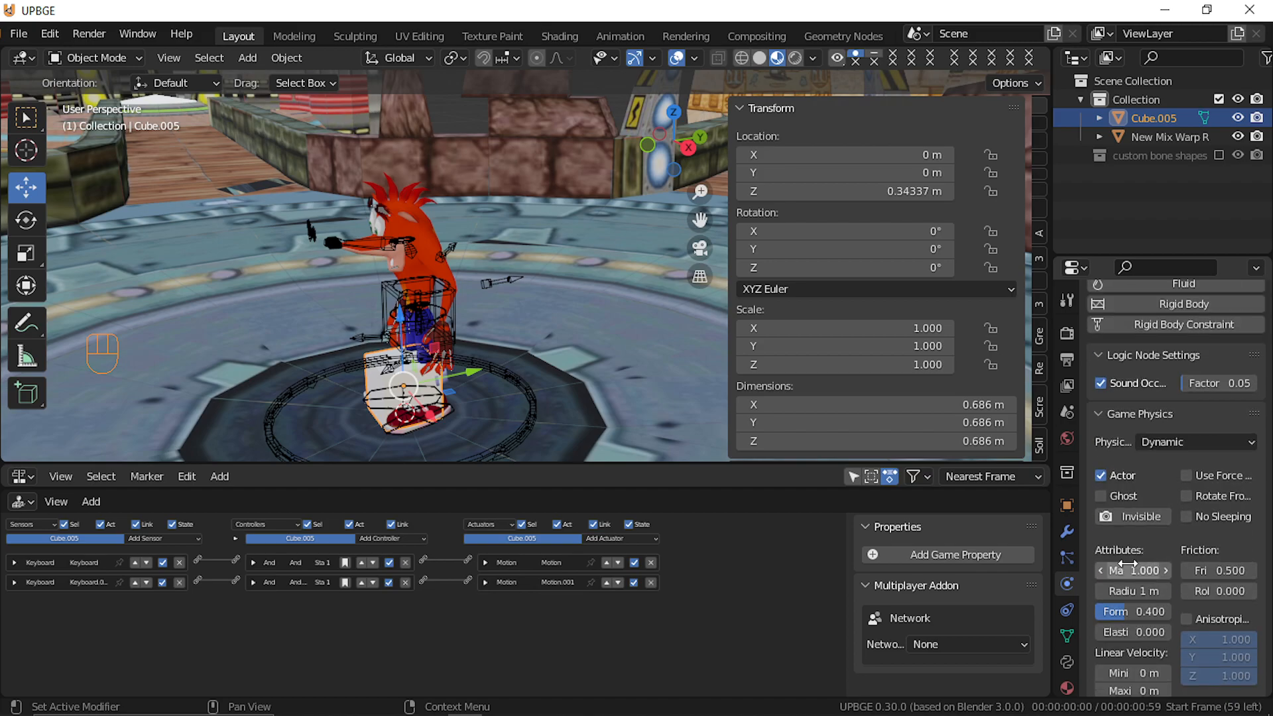
{"action": "scroll", "coordinate": [1129, 563], "scroll_direction": "down", "scroll_amount": 3}
{"action": "scroll", "coordinate": [1131, 558], "scroll_direction": "up", "scroll_amount": 4}
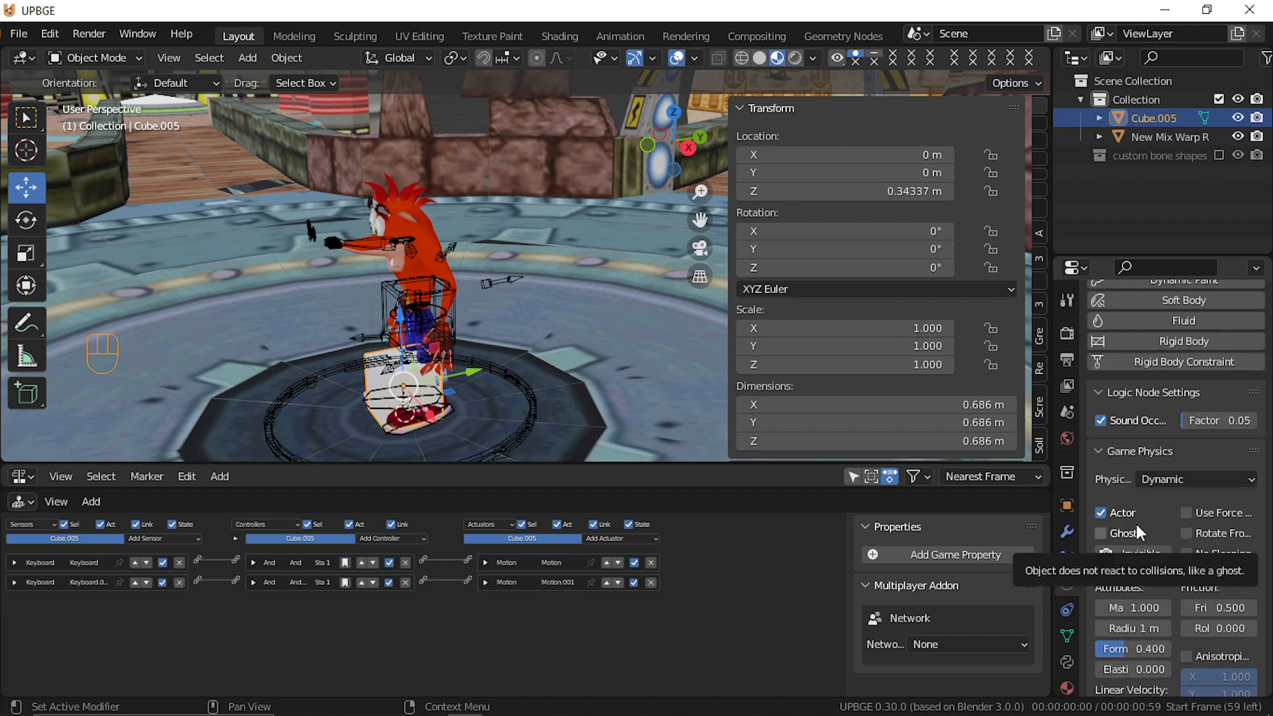
Add an Arrows empty and move it along the X axis to about -3.42 m.
{"action": "middle_click_drag", "start_coordinate": [507, 362], "coordinate": [663, 288]}
{"action": "key", "text": "shift+a"}
{"action": "mouse_move", "coordinate": [577, 303]}
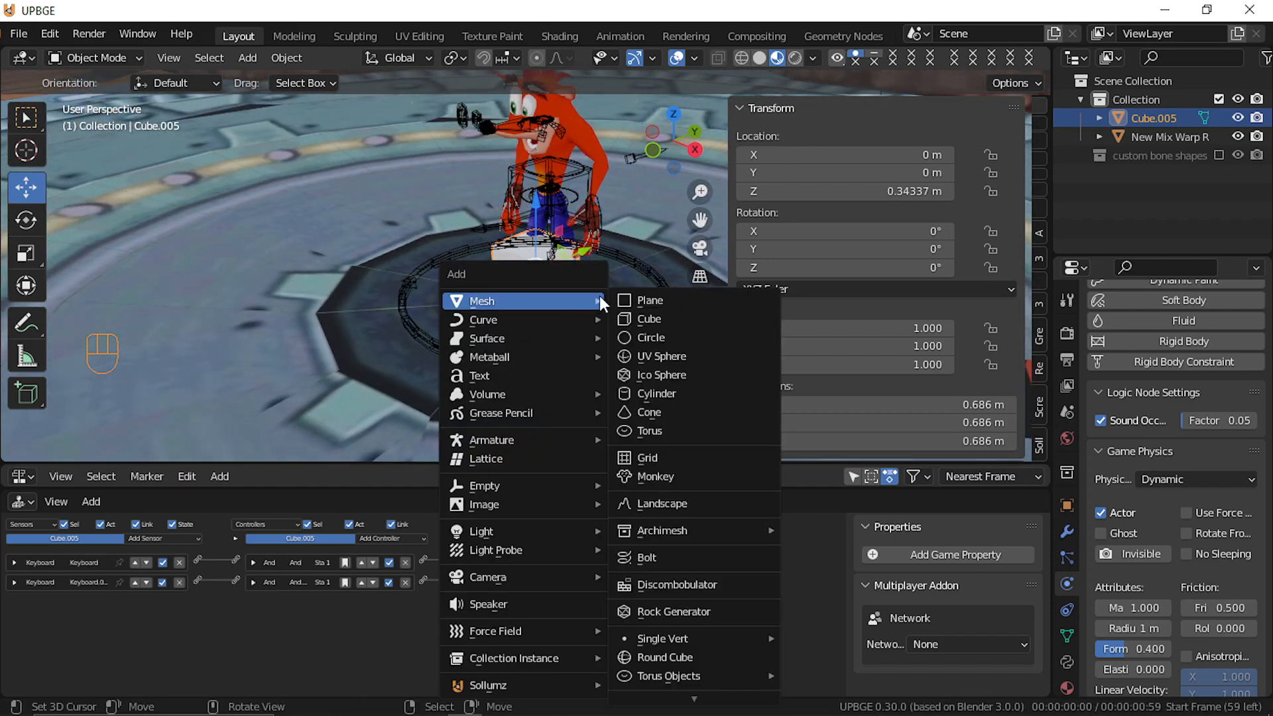
{"action": "mouse_move", "coordinate": [479, 489]}
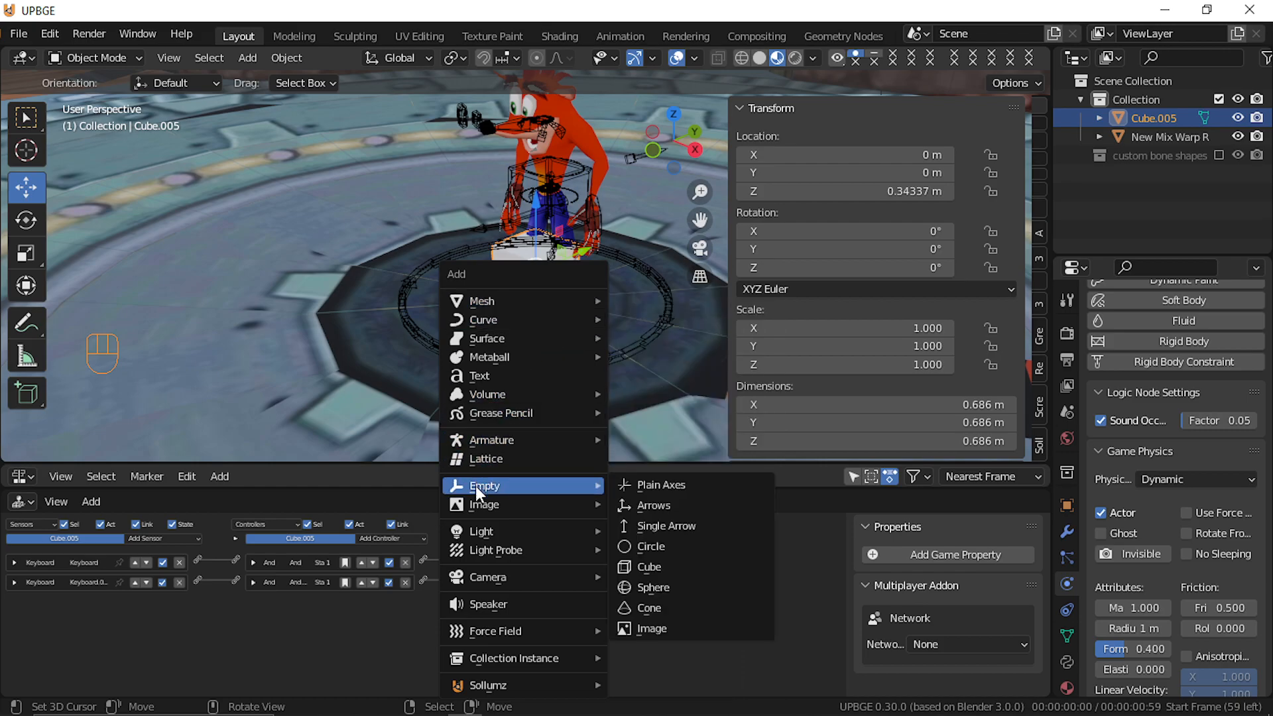
{"action": "left_click", "coordinate": [677, 504]}
{"action": "key", "text": "g"}
{"action": "key", "text": "x"}
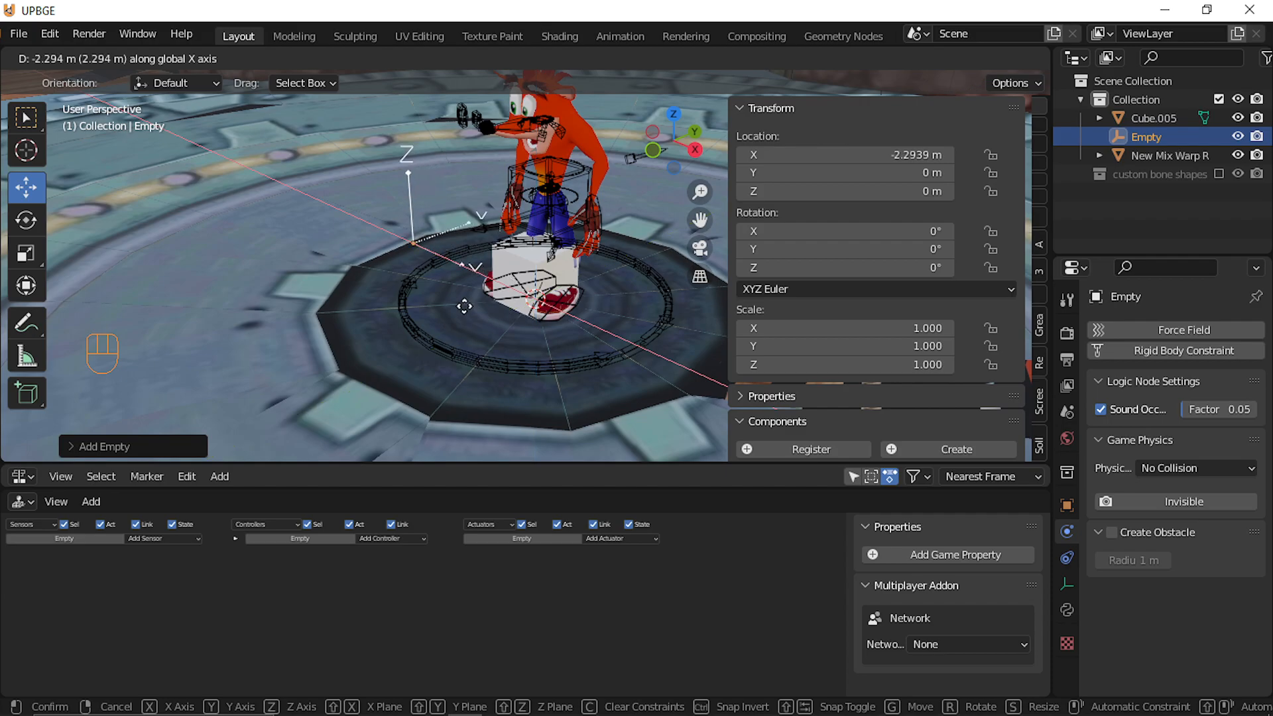
{"action": "left_click", "coordinate": [415, 290]}
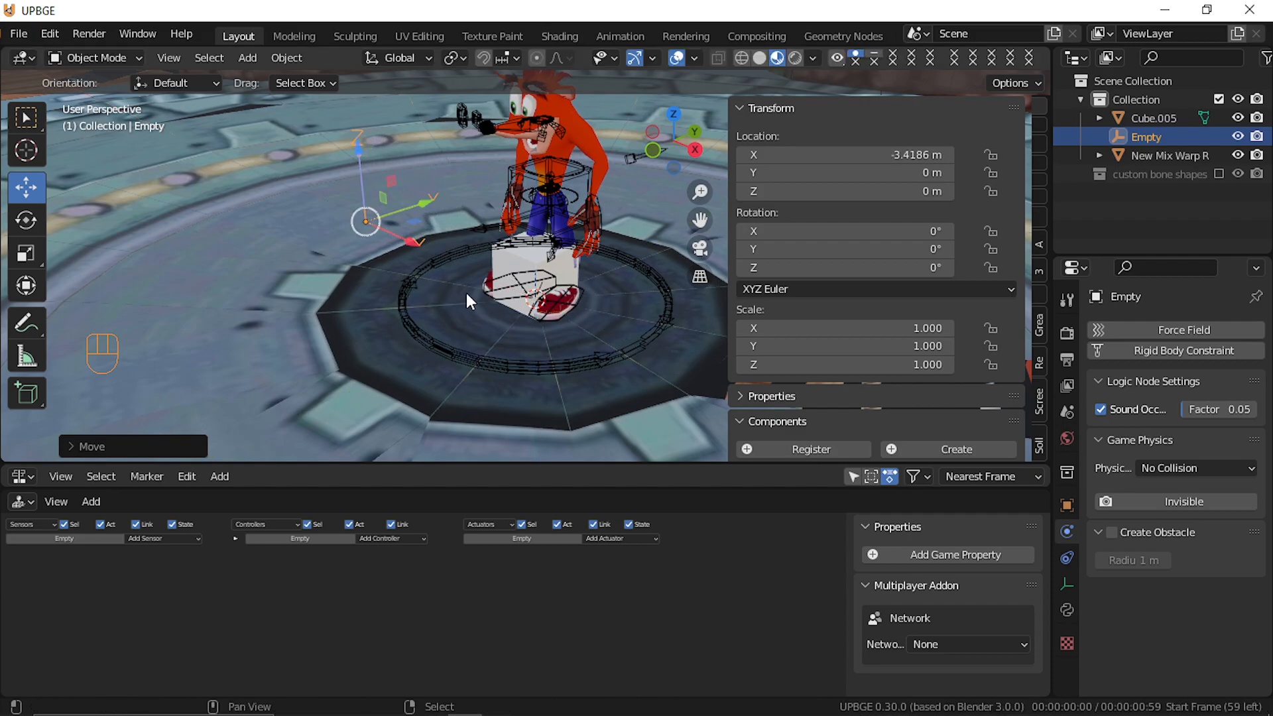
Duplicate the Arrows empty along the X axis to the character's other side, at about X 2.43 m.
{"action": "key", "text": "shift+d"}
{"action": "key", "text": "x"}
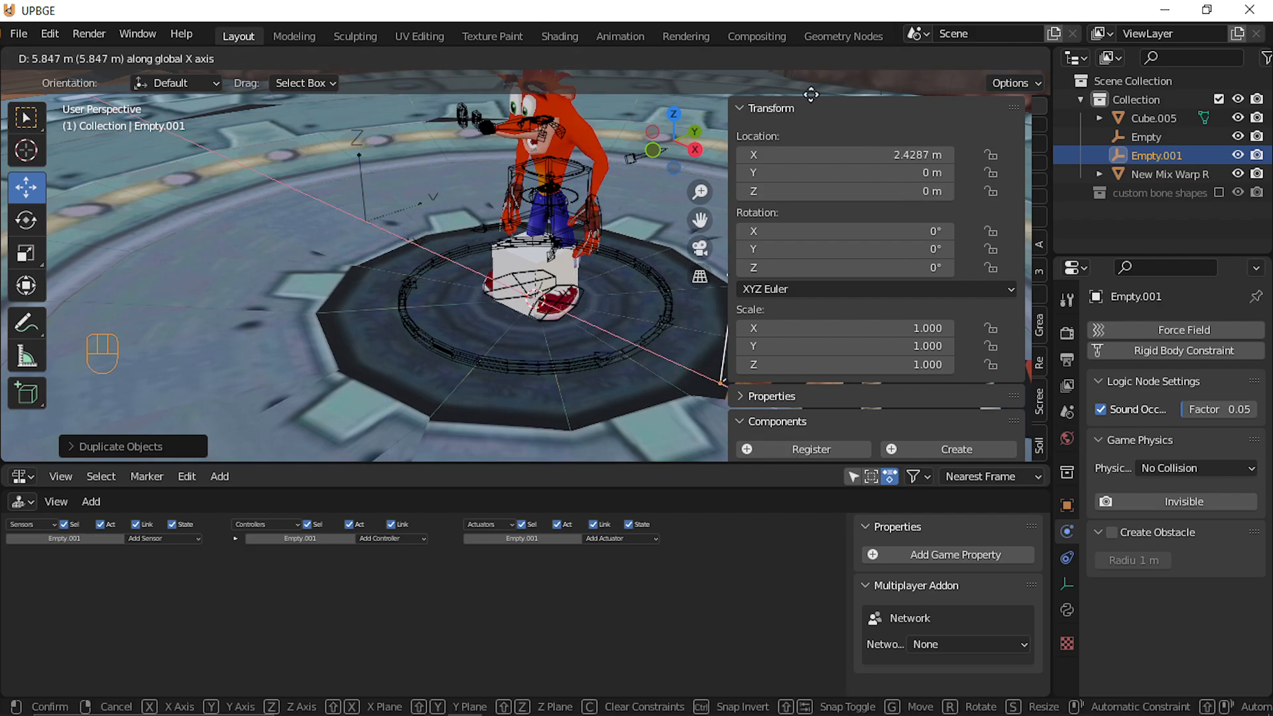
{"action": "left_click", "coordinate": [811, 96]}
Duplicate both Arrows empties and rotate the copies 90° about the Z axis.
{"action": "key", "text": "shift+grave"}
{"action": "key", "text": "d"}
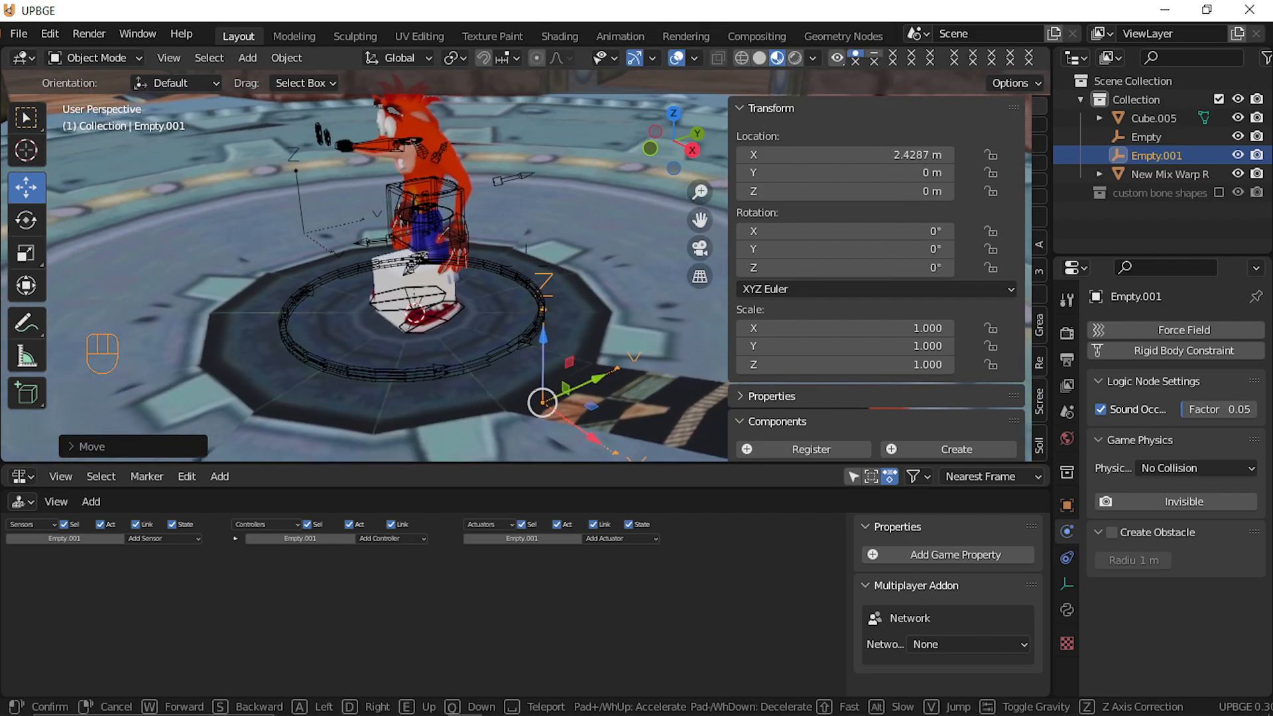
{"action": "key", "text": "a"}
{"action": "left_click", "coordinate": [398, 281]}
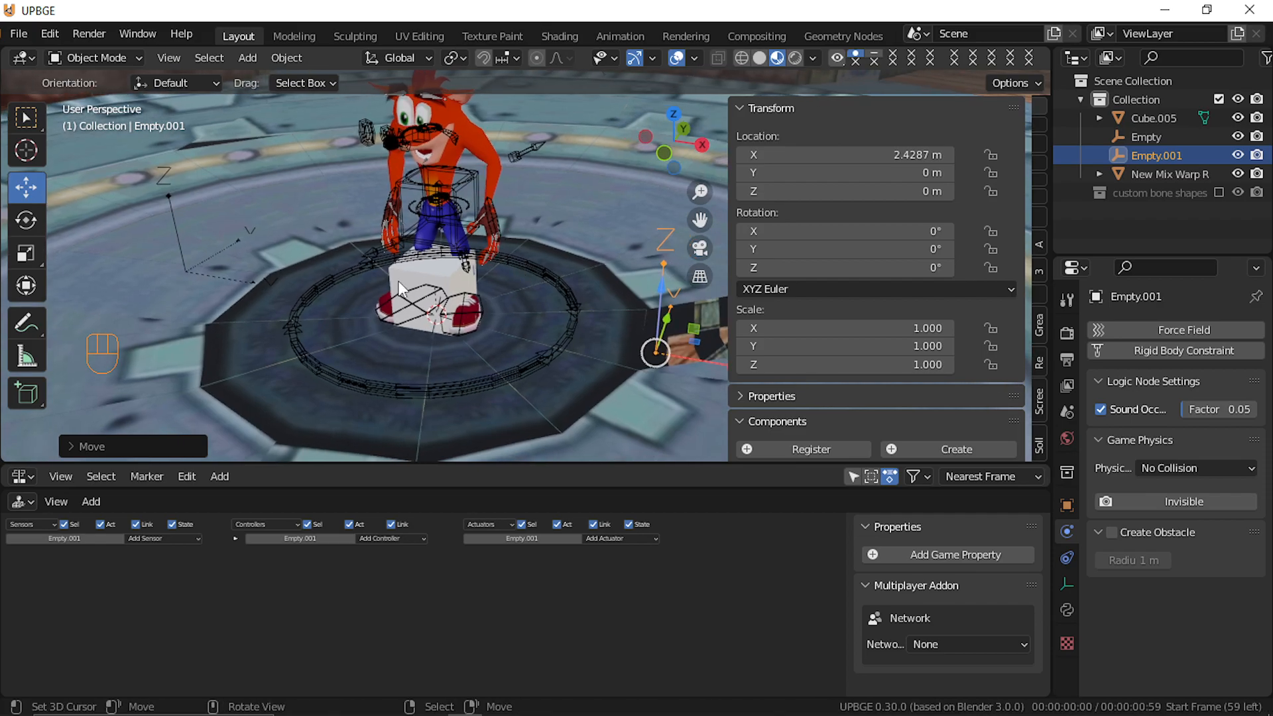
{"action": "left_click", "coordinate": [187, 266], "text": "shift"}
{"action": "key", "text": "shift+d"}
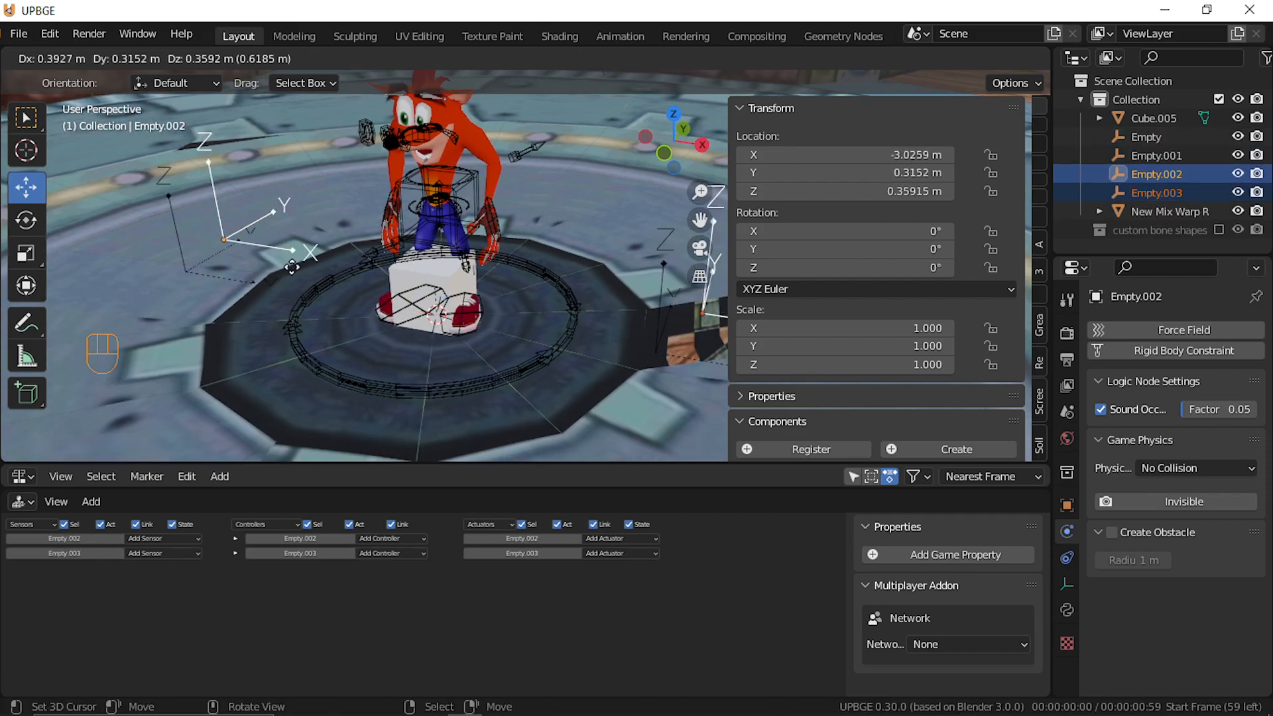
{"action": "key", "text": "Return"}
{"action": "type", "text": "rz"}
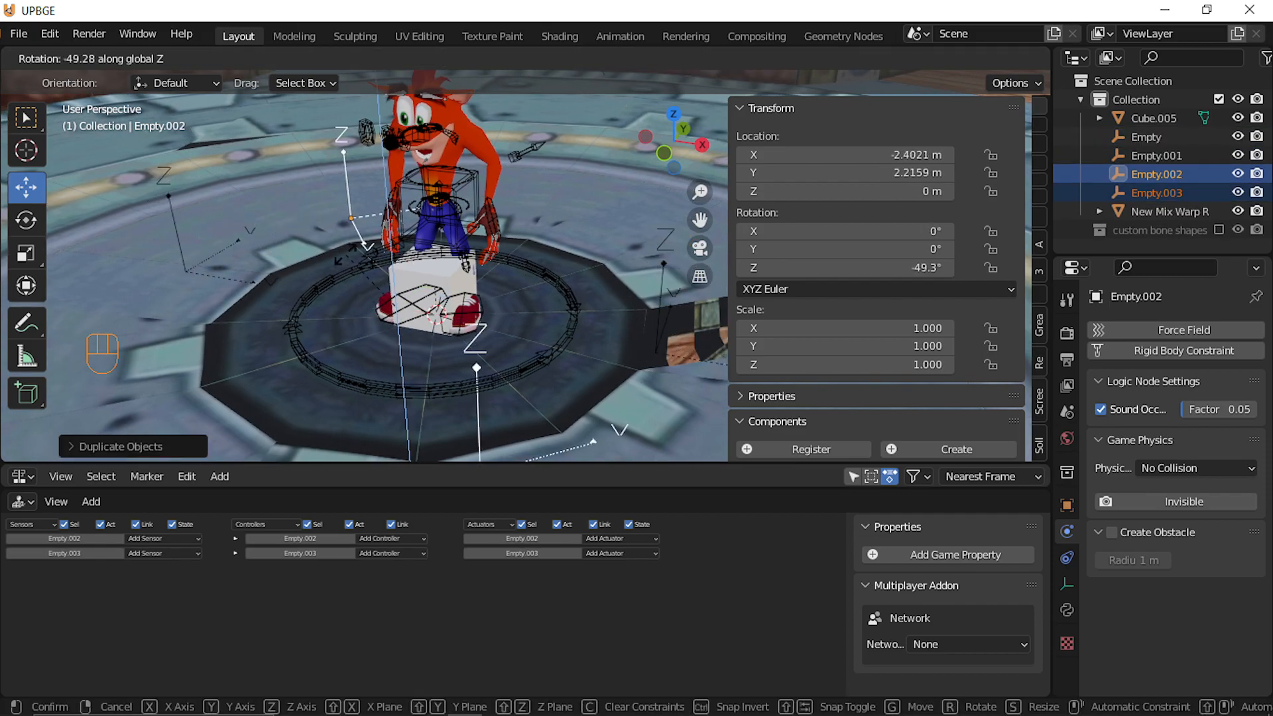
{"action": "type", "text": "90"}
{"action": "key", "text": "Return"}
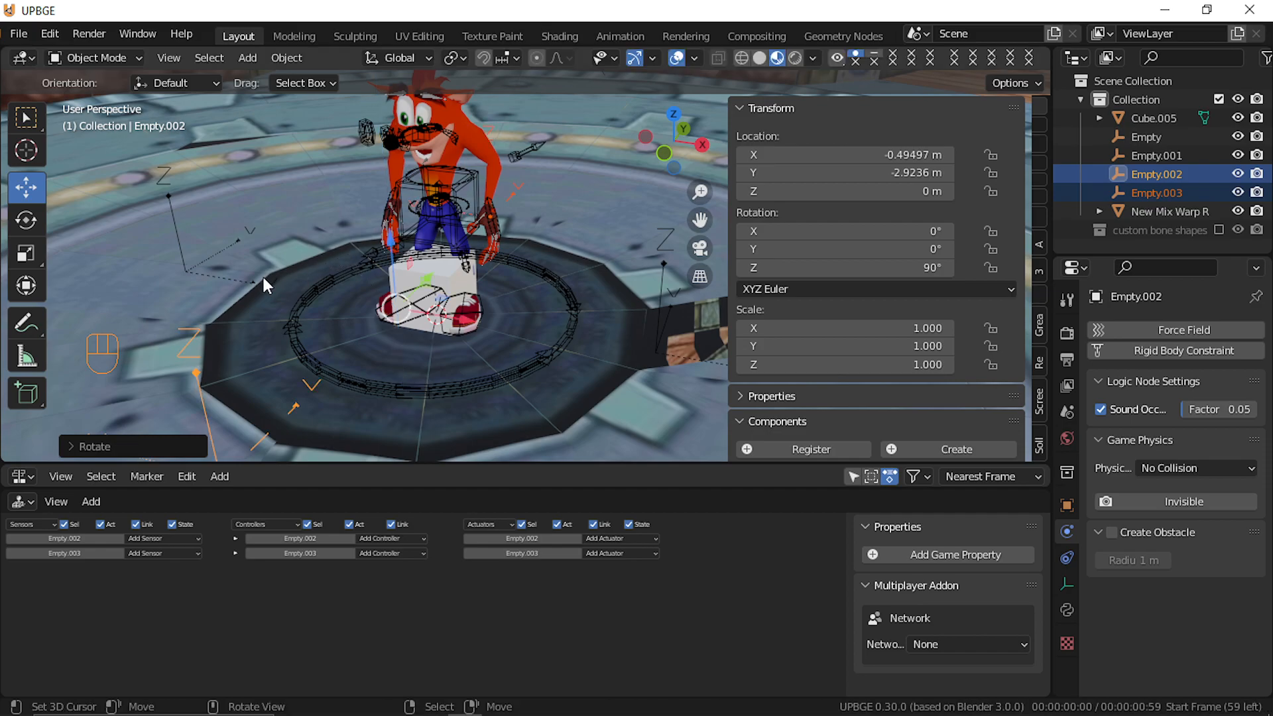
Select all four Arrows empties around the character.
{"action": "left_click", "coordinate": [188, 260], "text": "shift"}
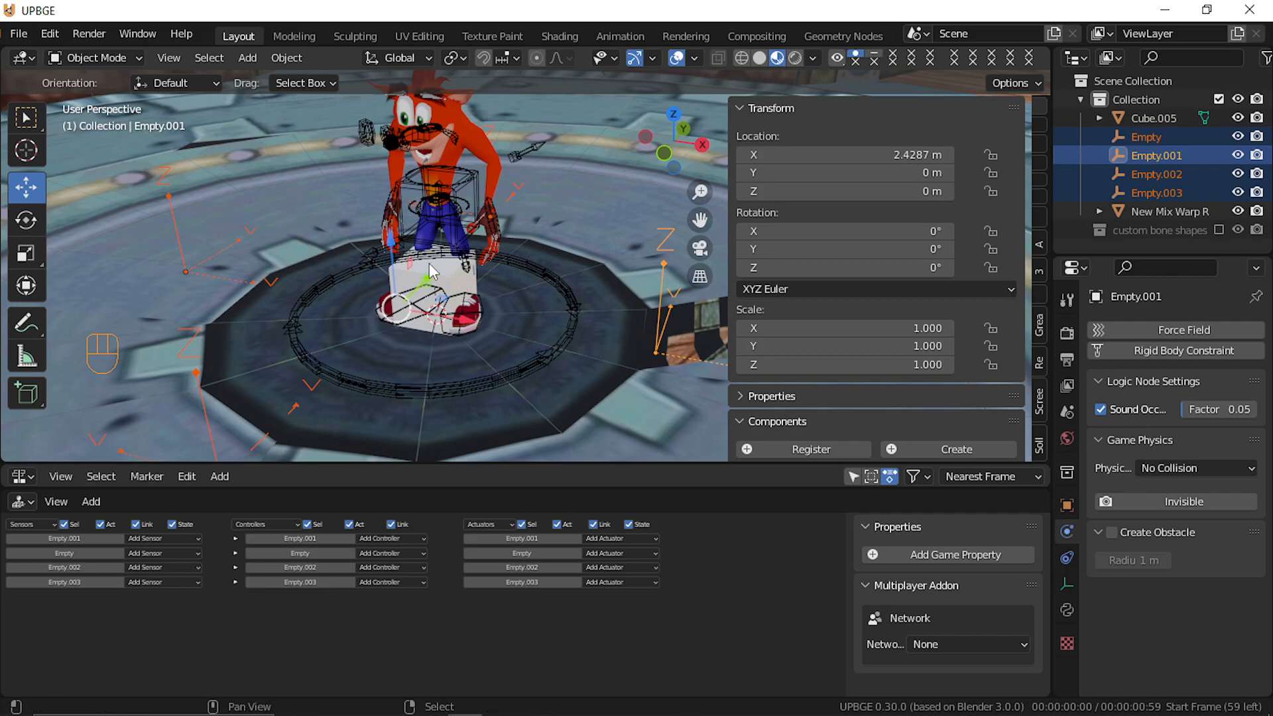
{"action": "key", "text": "shift+grave"}
{"action": "key", "text": "d"}
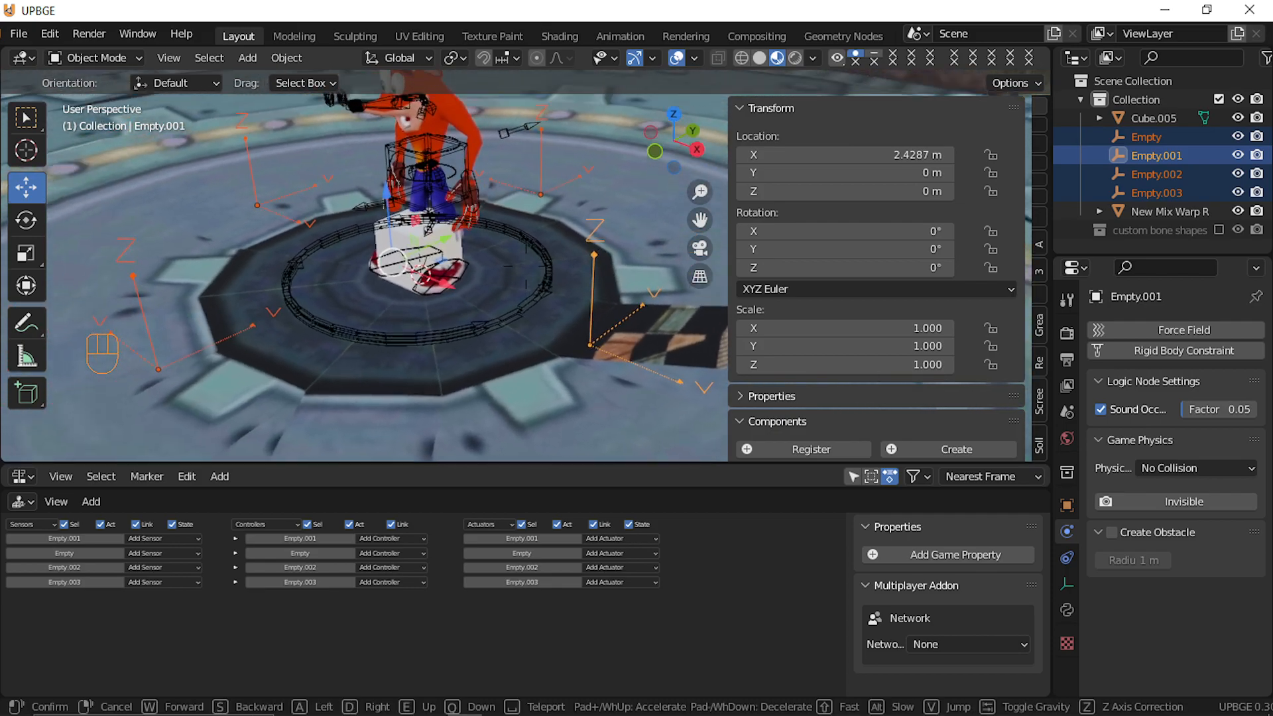
{"action": "key", "text": "w"}
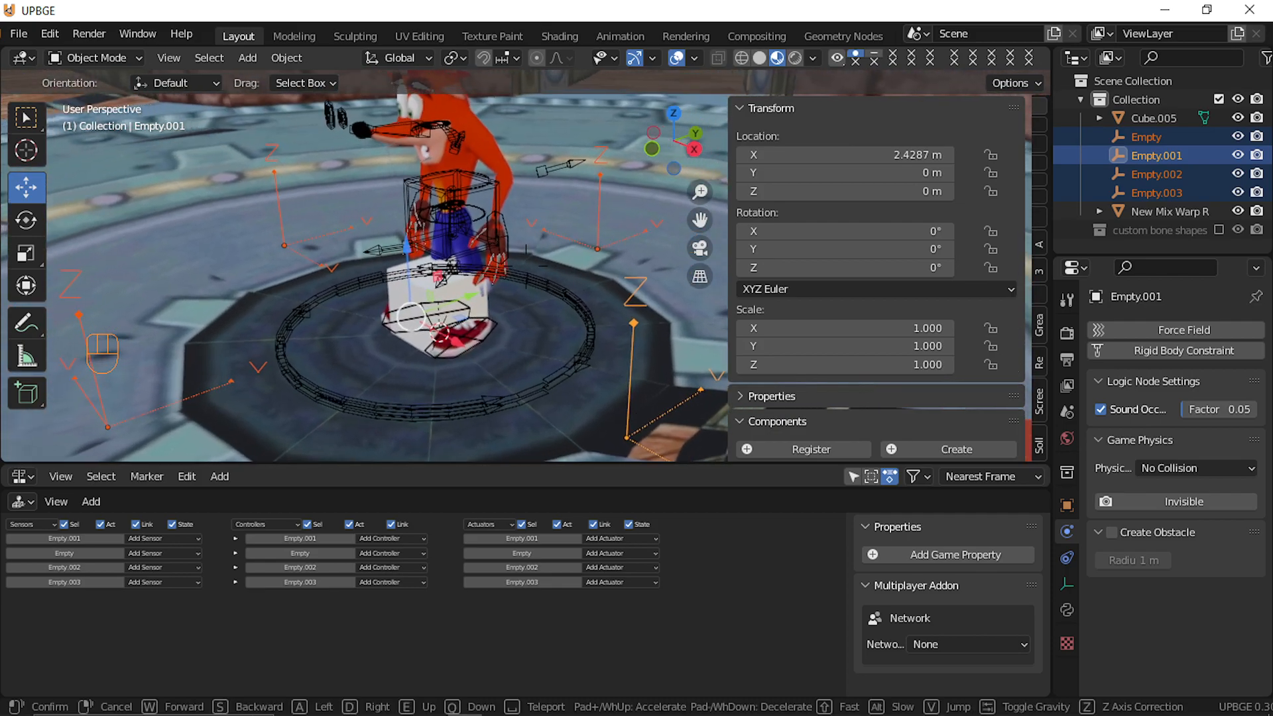